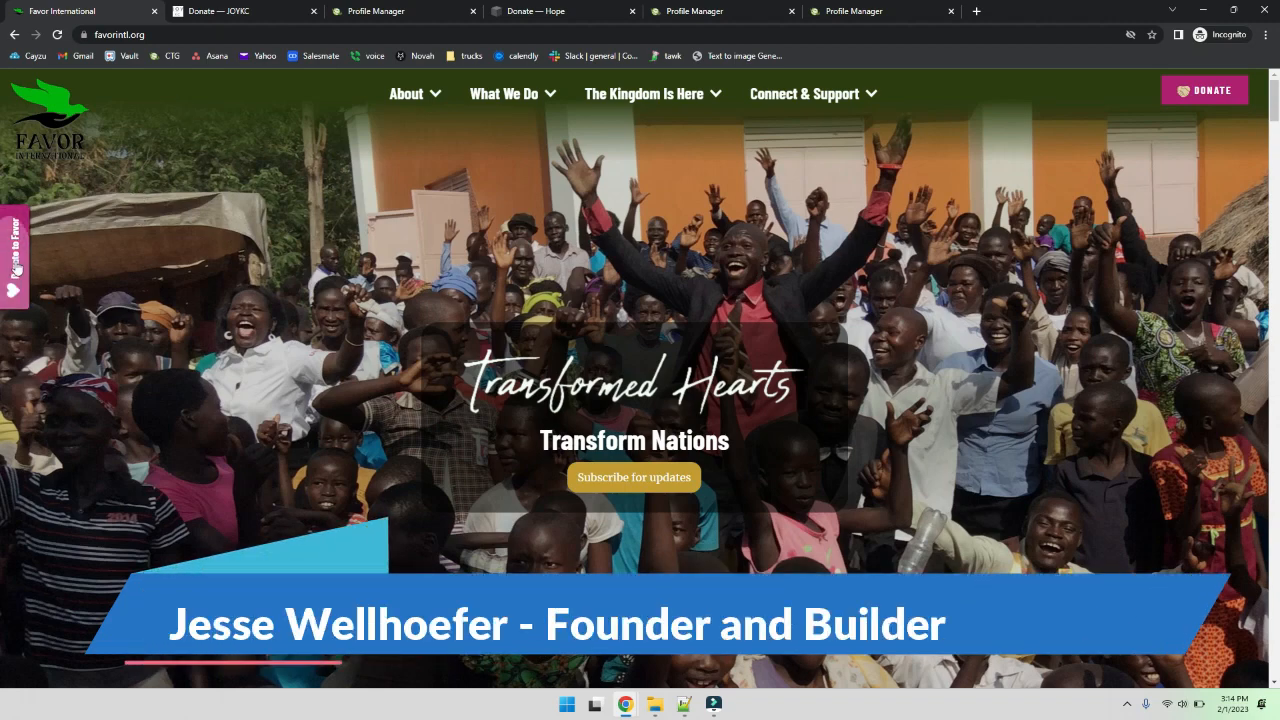
- View and close the floating-button donation popups on the Favor International site and the JoyKC donate page
click(14, 255)
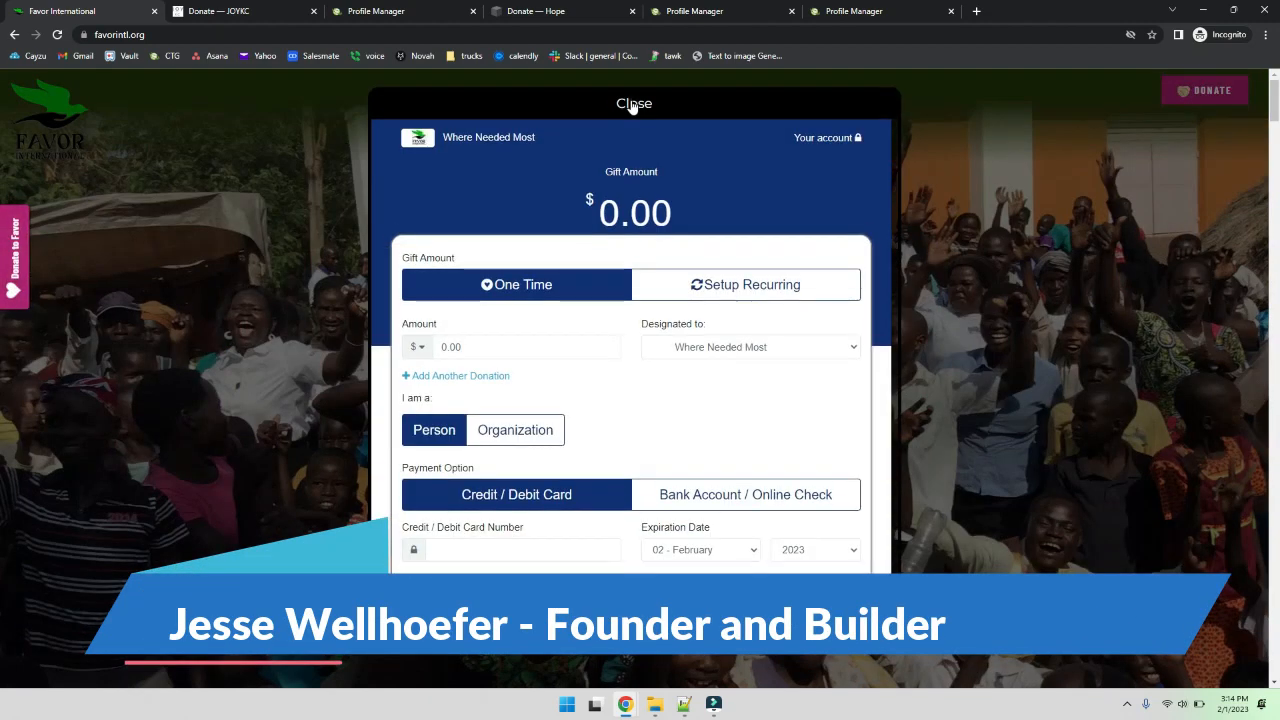
click(605, 101)
click(262, 12)
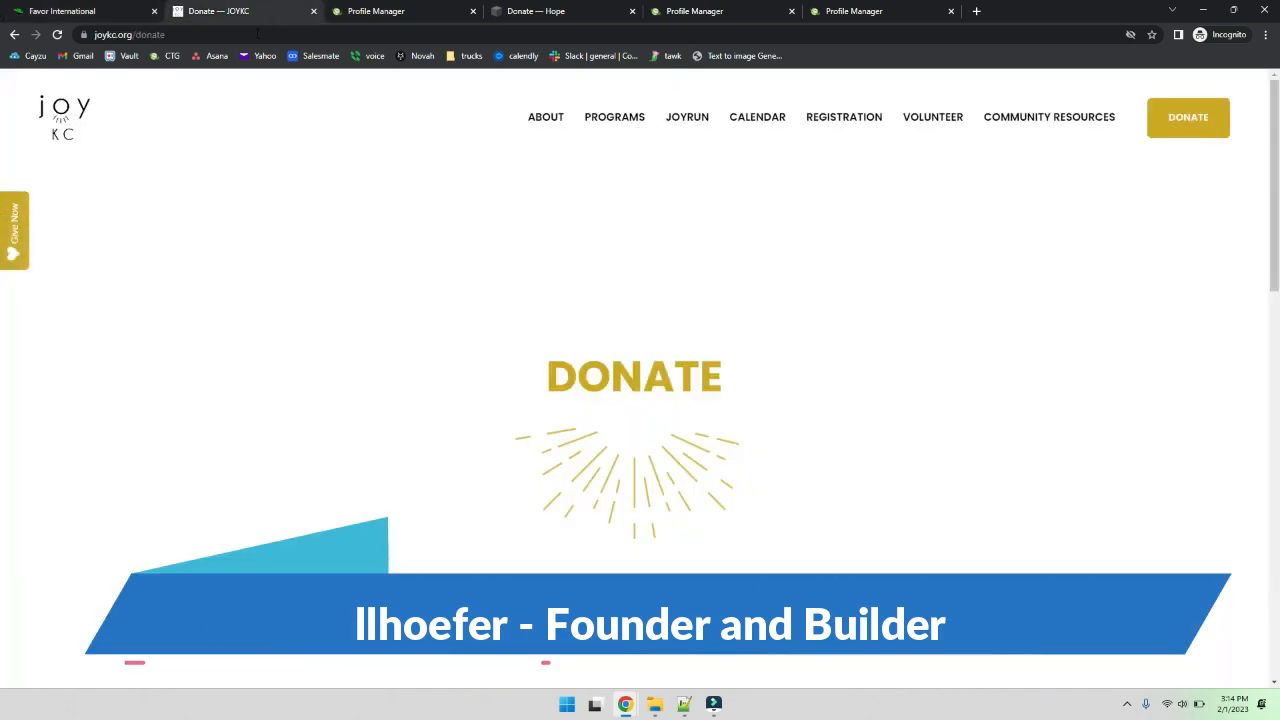
click(22, 243)
click(625, 105)
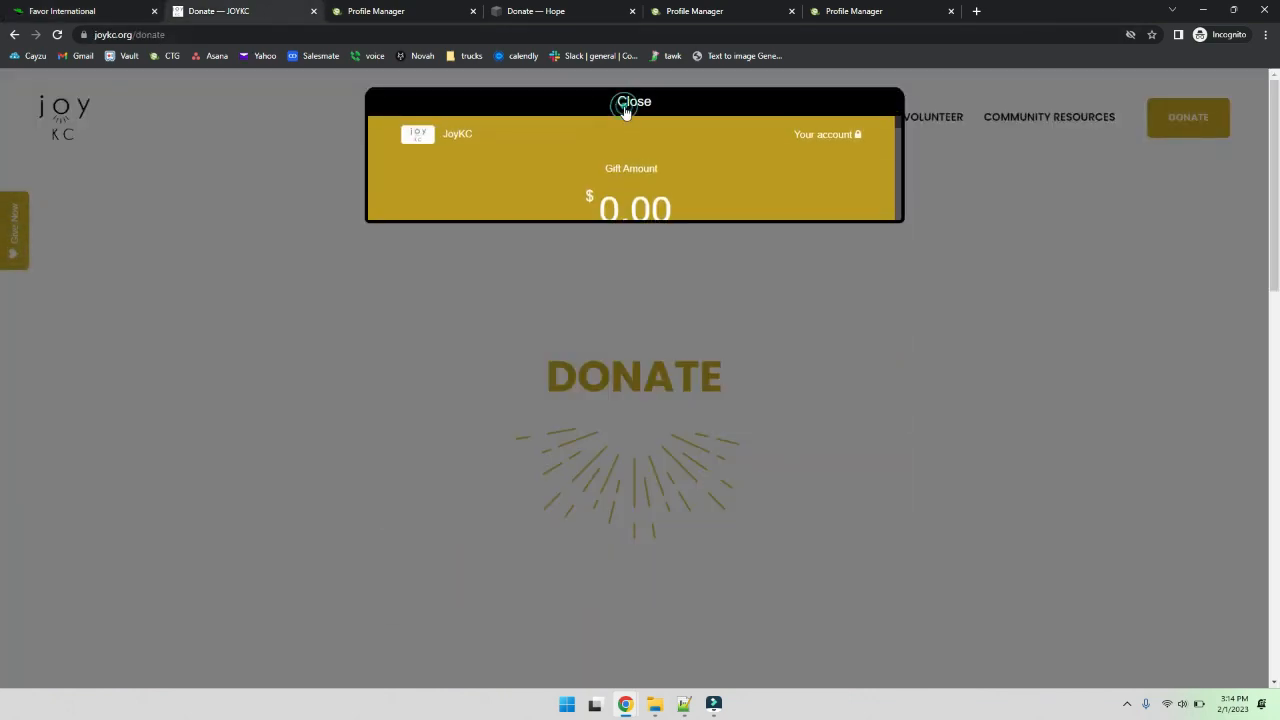
- Examine the inline donation form embedded in the JoyKC donate page, and return to the page's beginning
scroll(1131, 203, down, 1)
scroll(100, 313, down, 1)
scroll(100, 313, down, 8)
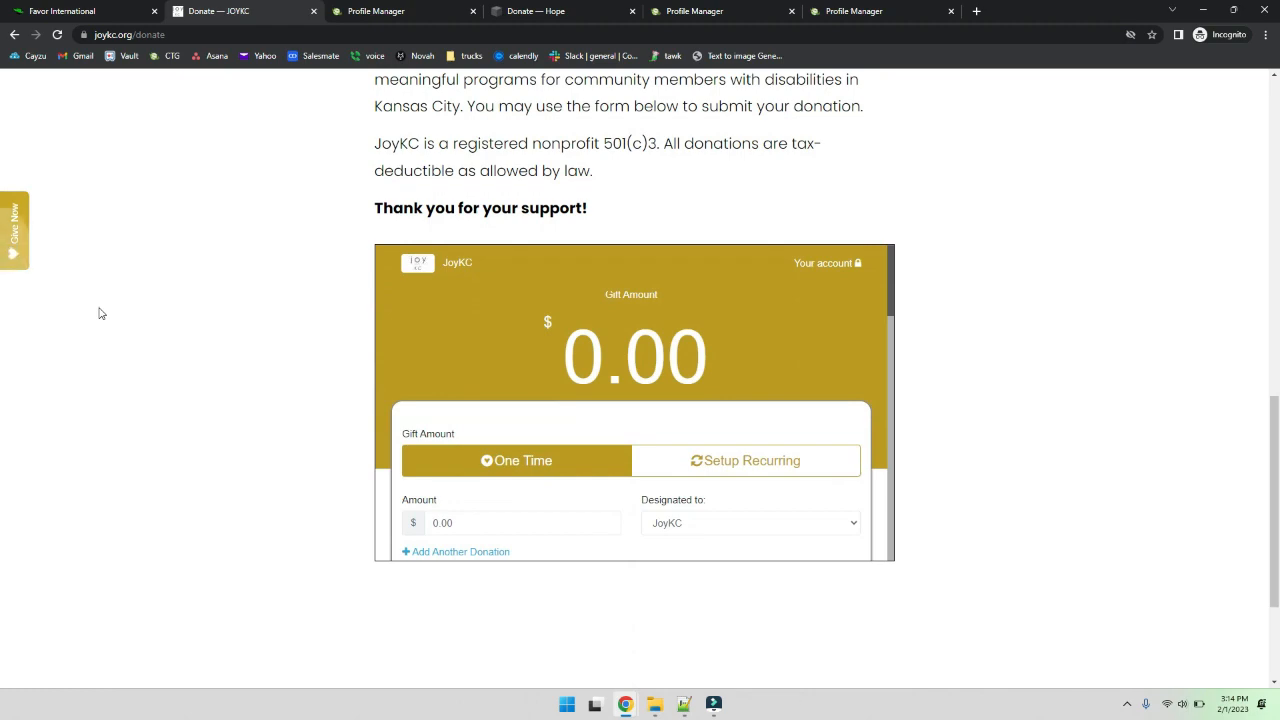
scroll(100, 313, up, 10)
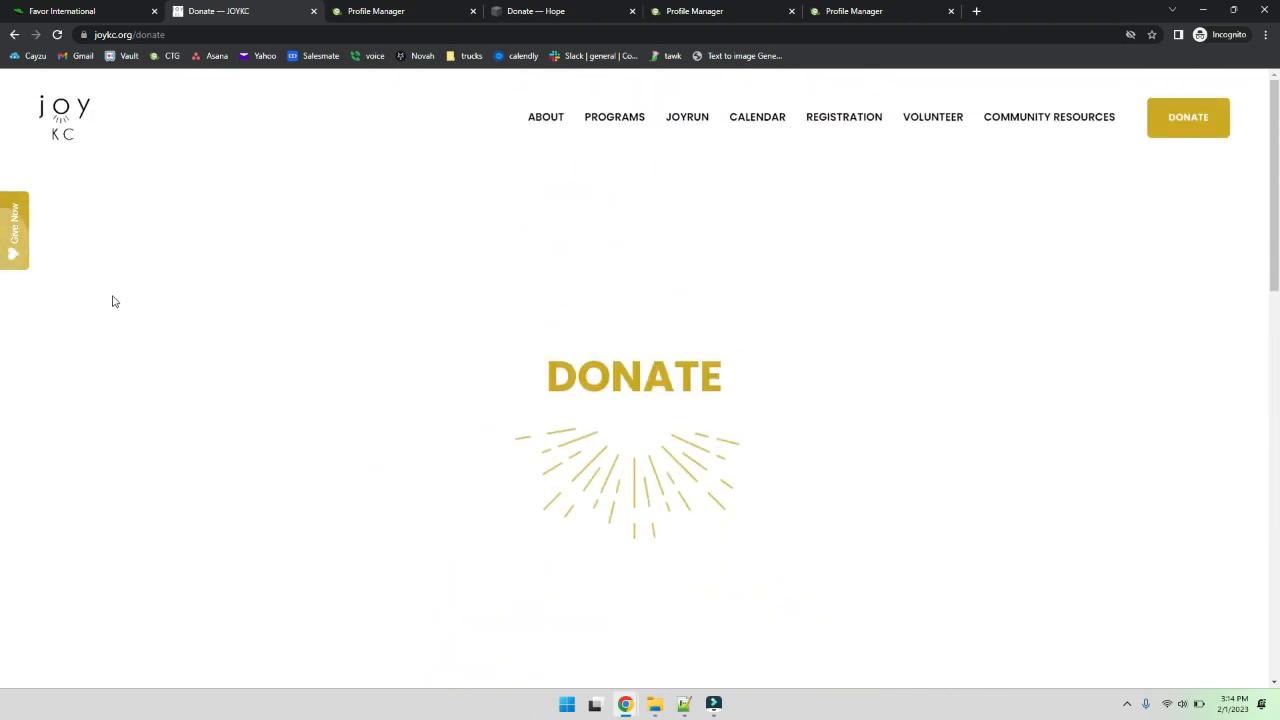
- Switch to the Everybody Fed Profile Manager and review the do-it-yourself options on the Website Builder page
click(378, 12)
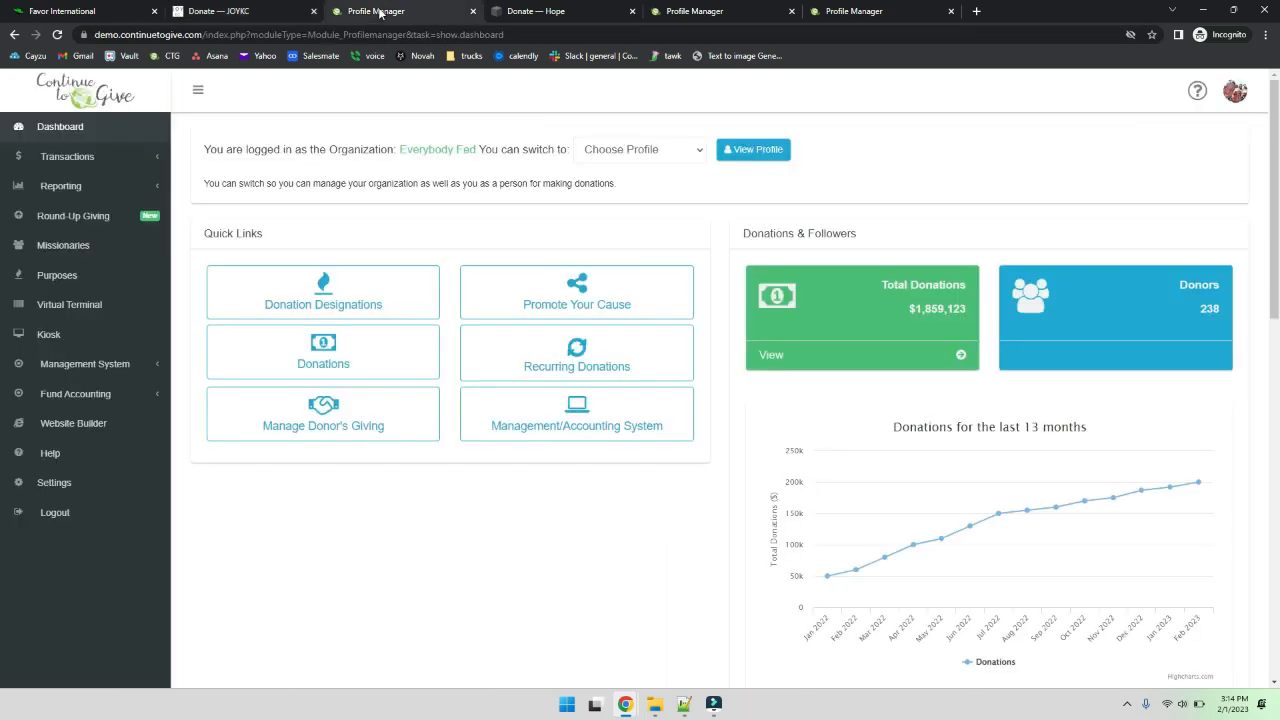
click(80, 424)
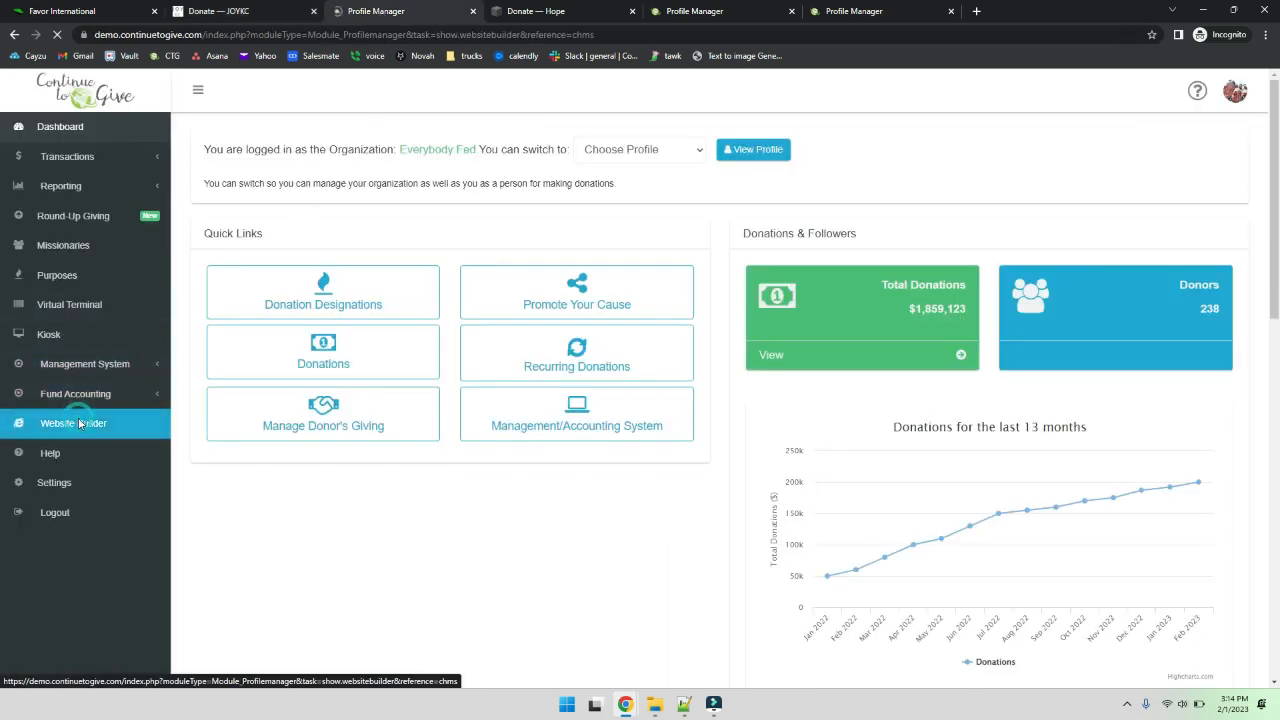
scroll(408, 445, down, 3)
scroll(408, 445, down, 1)
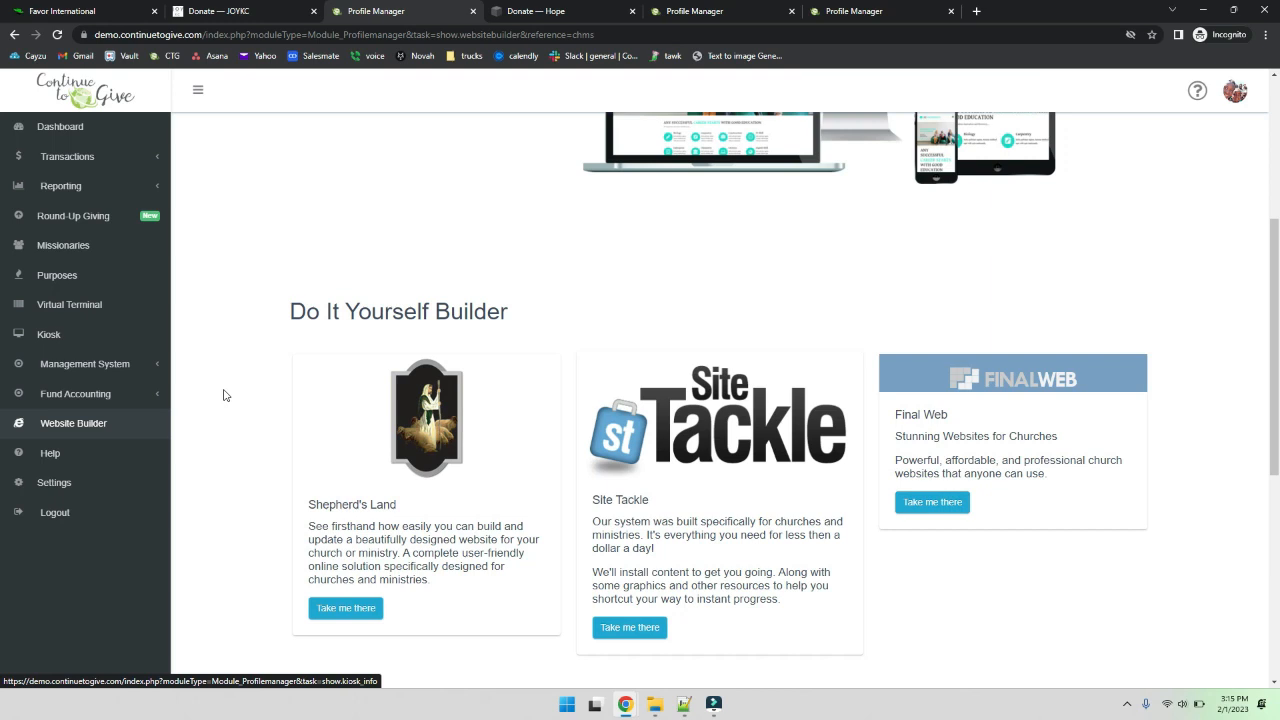
- Open the Purposes page and highlight the ID numbers of the Everybody Fed organization and the Church Building Fund
click(63, 285)
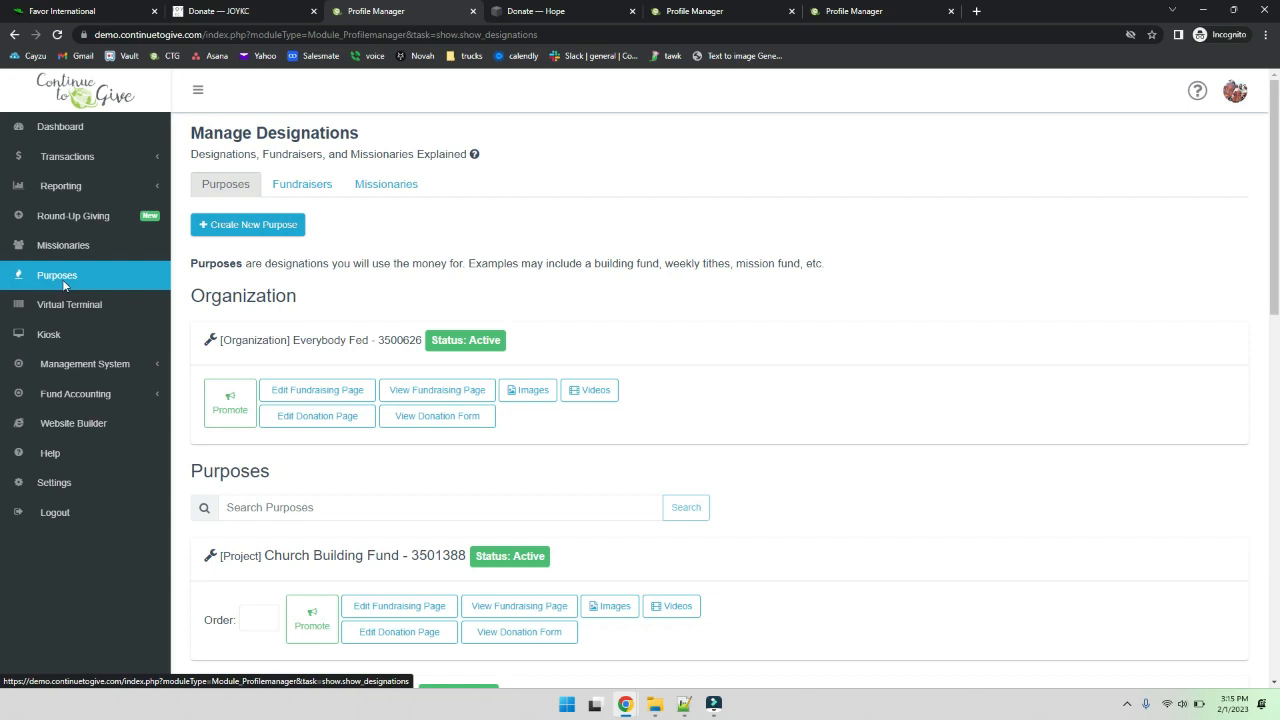
double_click(390, 340)
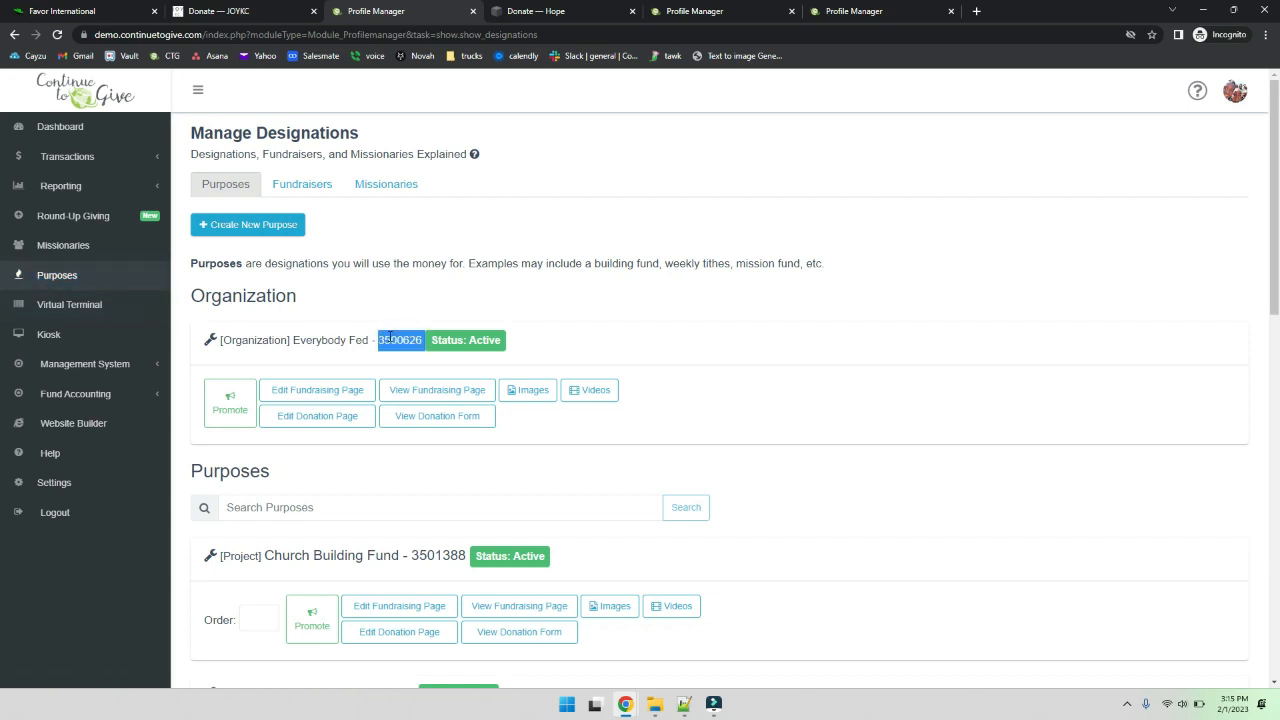
double_click(432, 555)
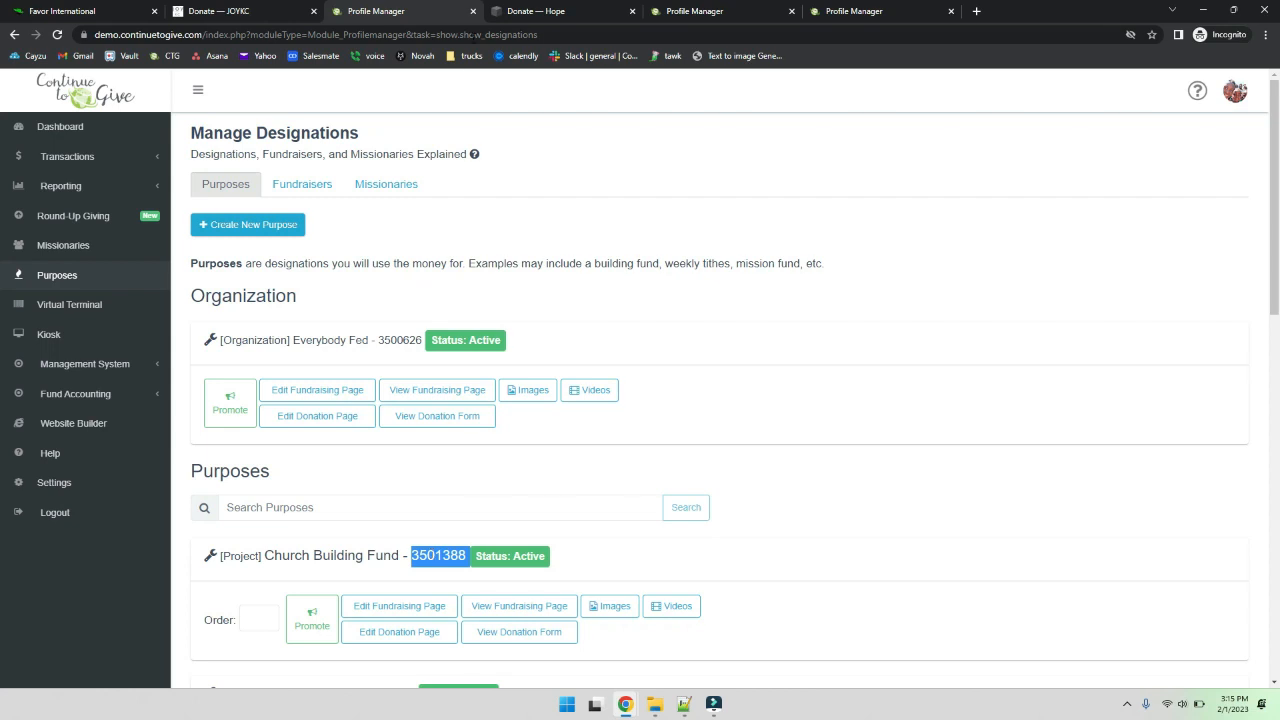
- Switch to the Hope demo website and view its home page
click(563, 12)
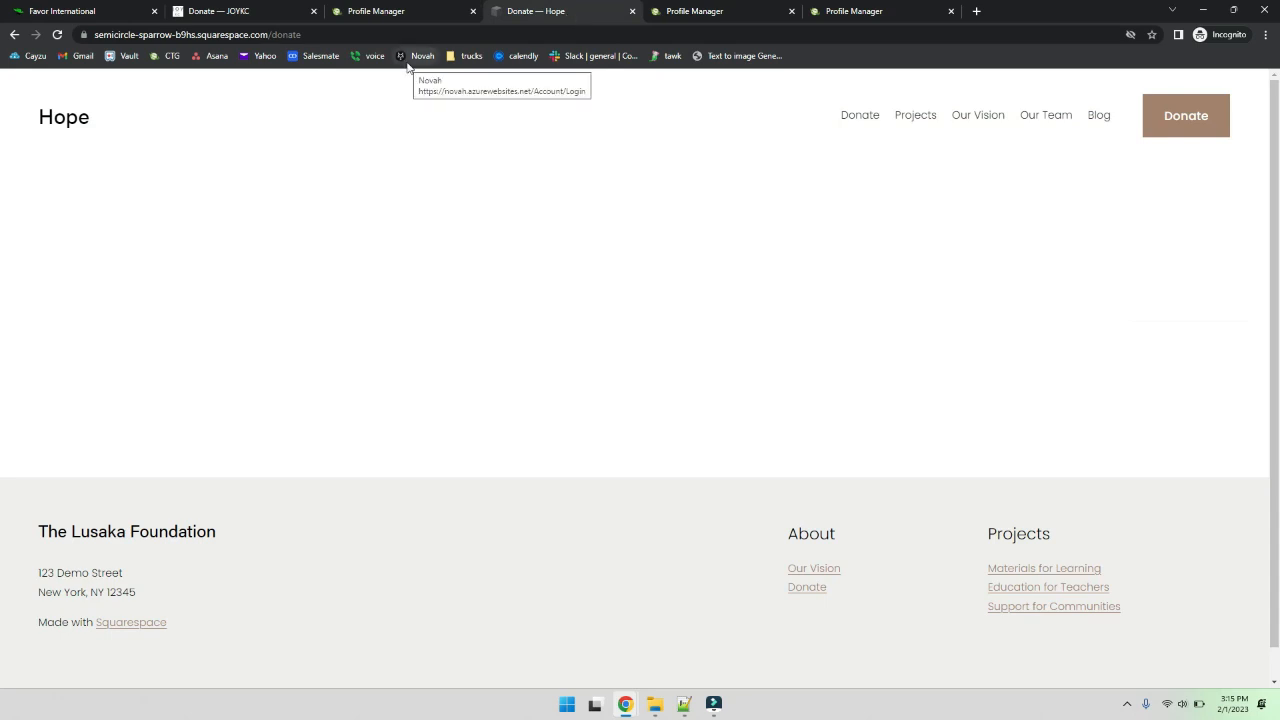
click(59, 127)
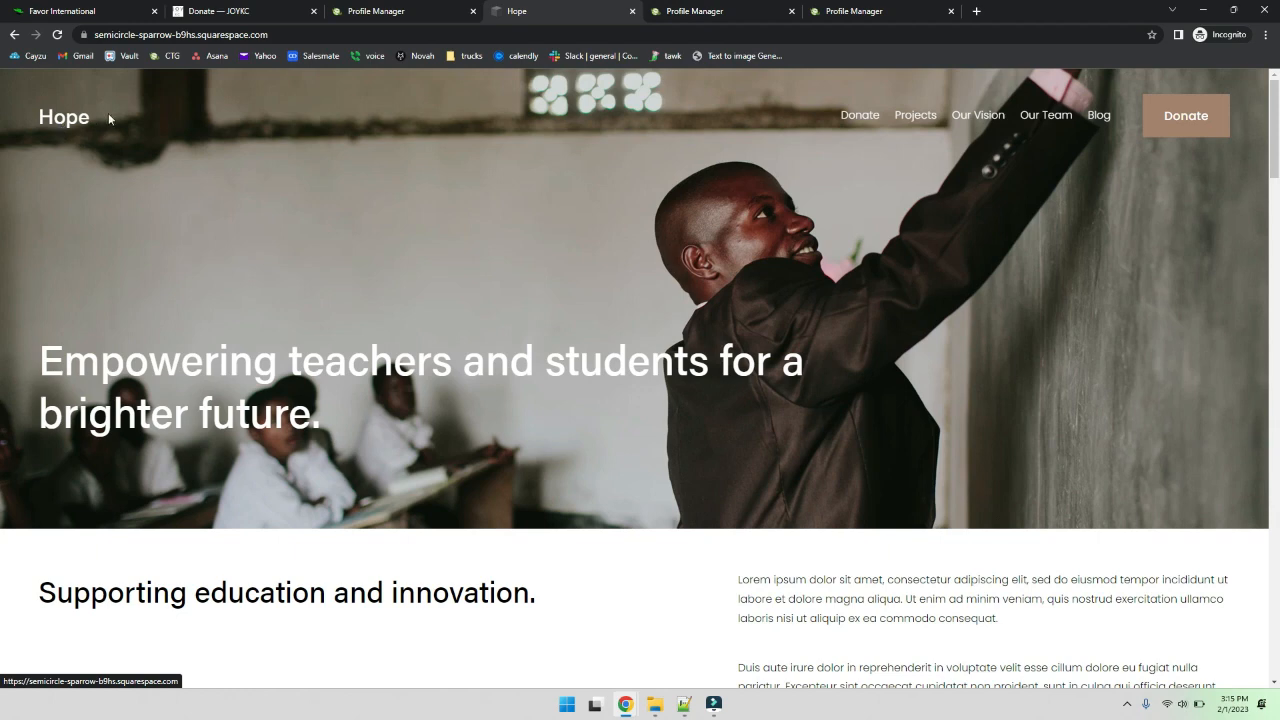
- Return to Manage Designations and open the Share Links promotion options for the Everybody Fed organization
click(374, 14)
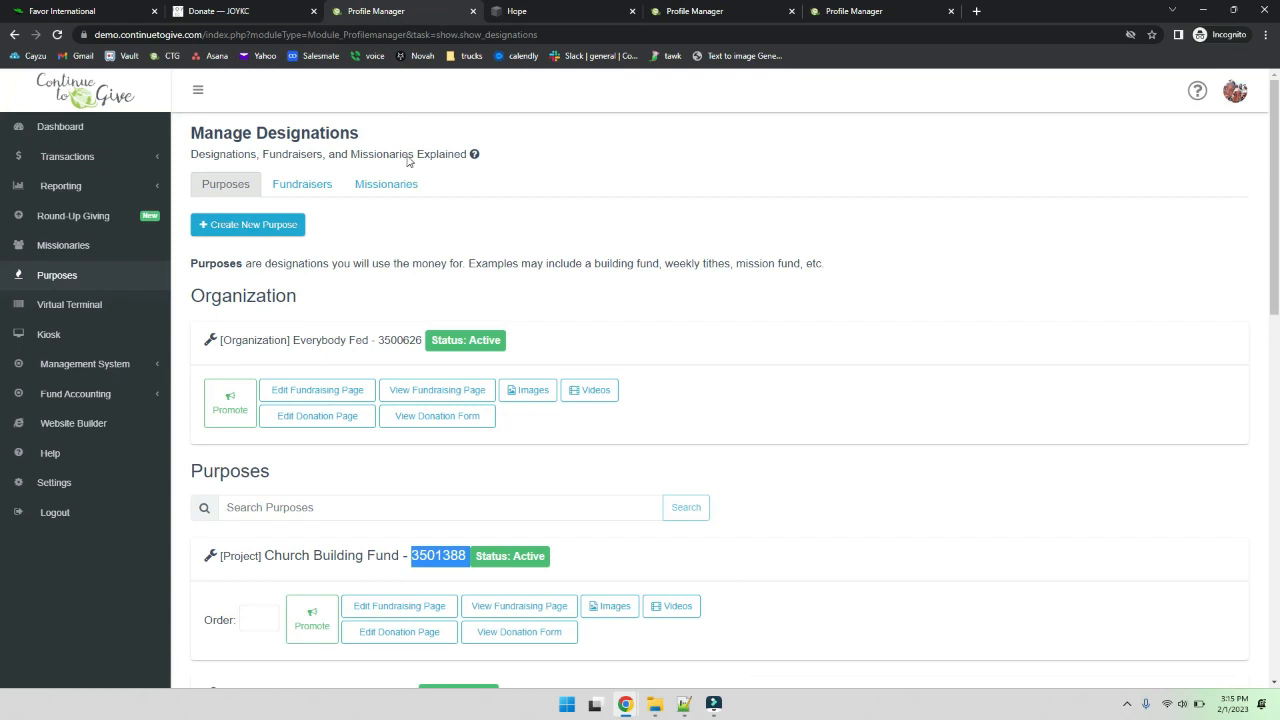
click(231, 404)
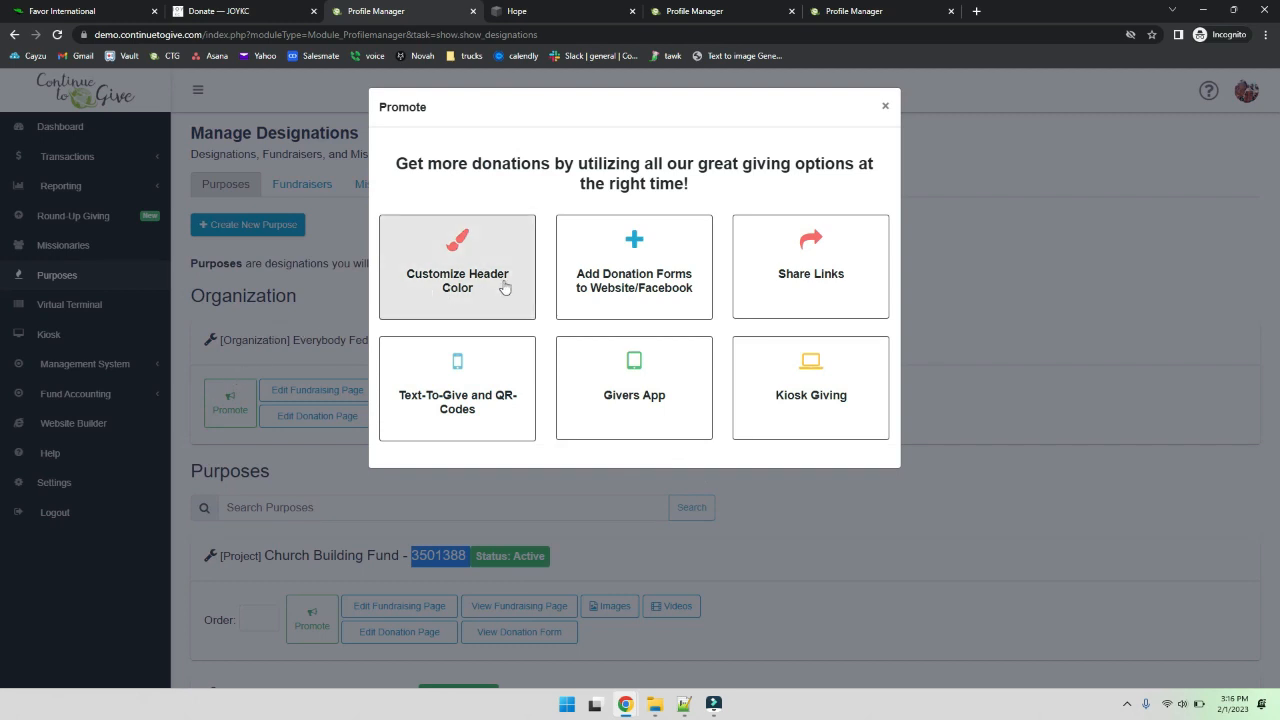
click(796, 304)
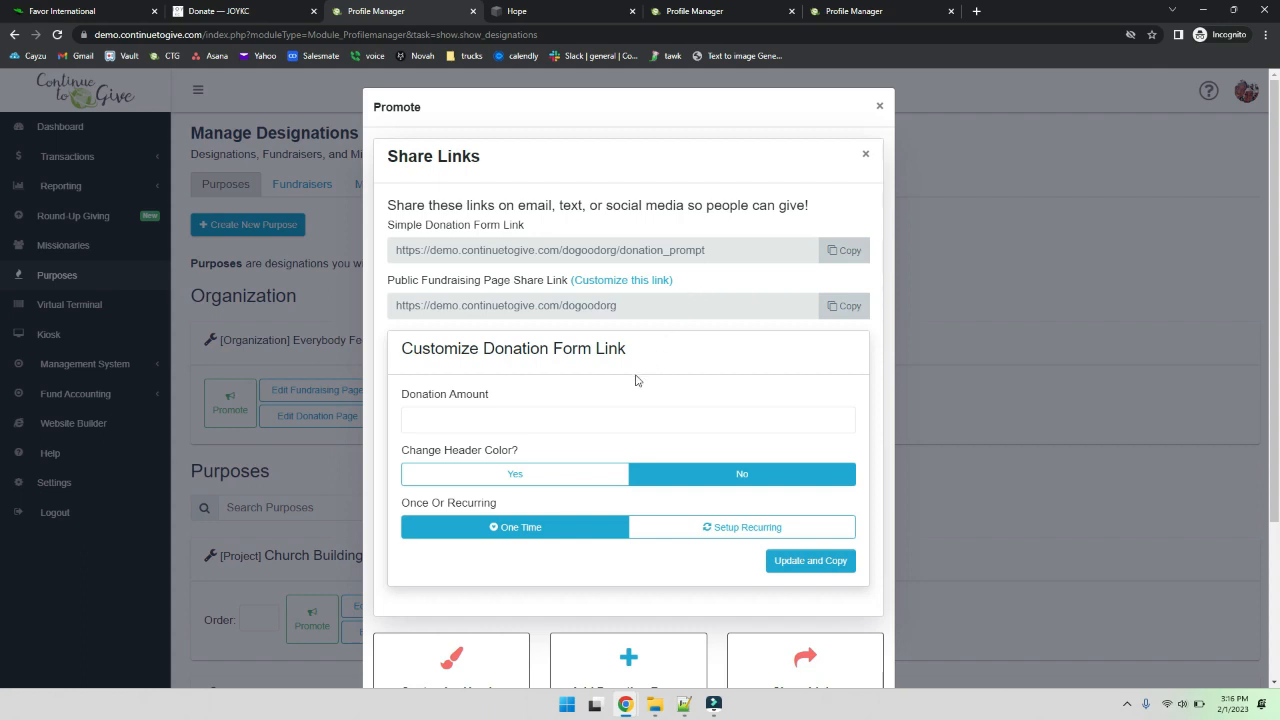
- Customize the donation form link with an amount of 200 and a recurring gift, and update and copy it
click(584, 420)
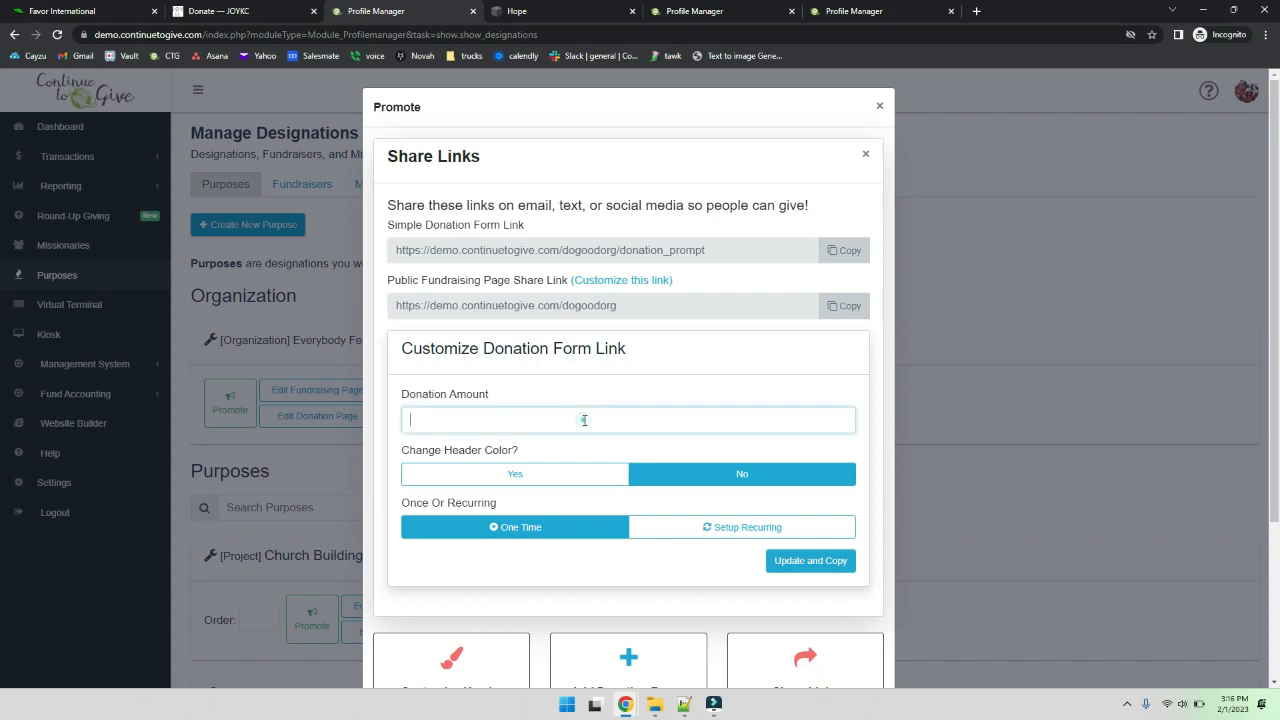
text(200)
click(696, 529)
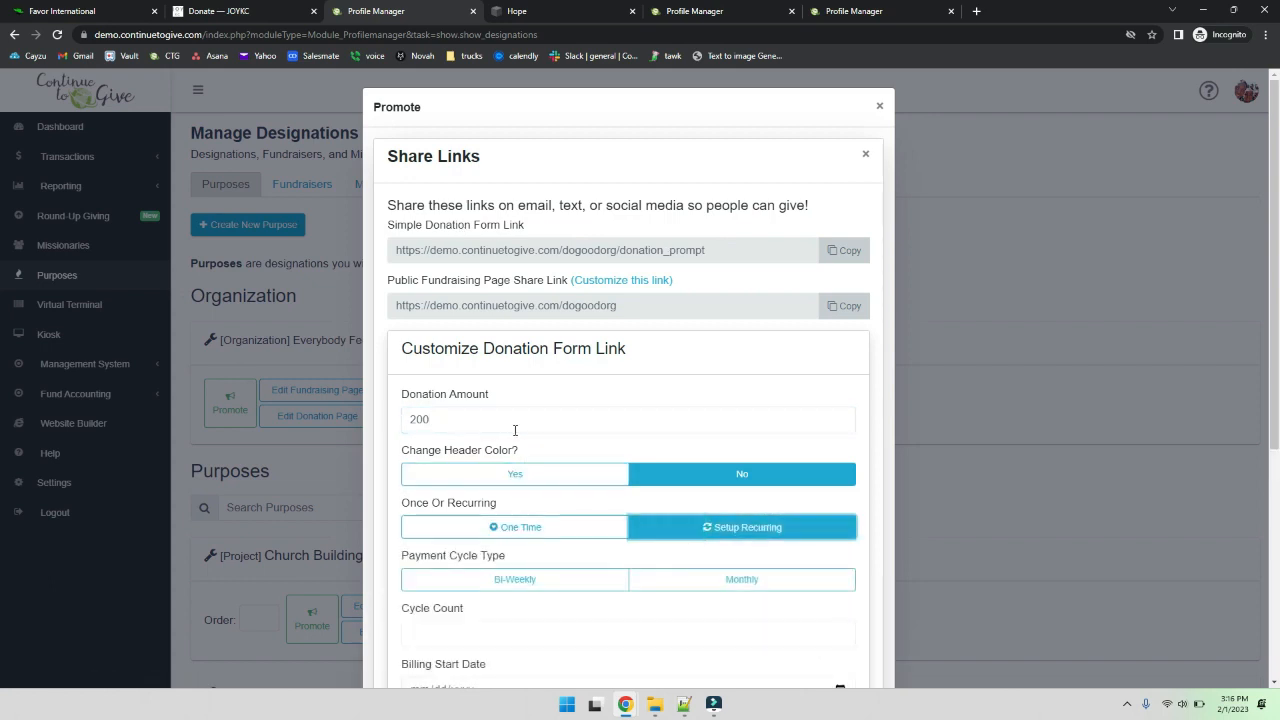
scroll(516, 430, down, 2)
click(810, 595)
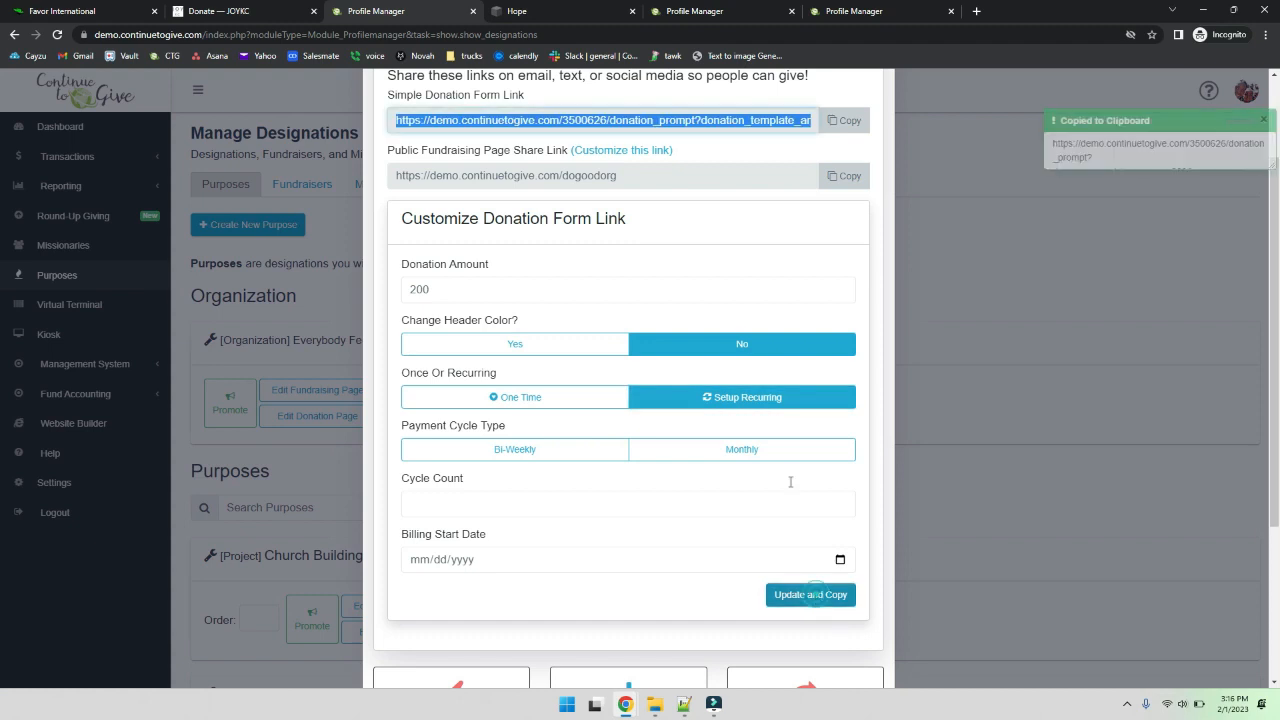
- Open the copied donation link in a new browser tab to check the prefilled form, and close that tab
scroll(740, 260, up, 2)
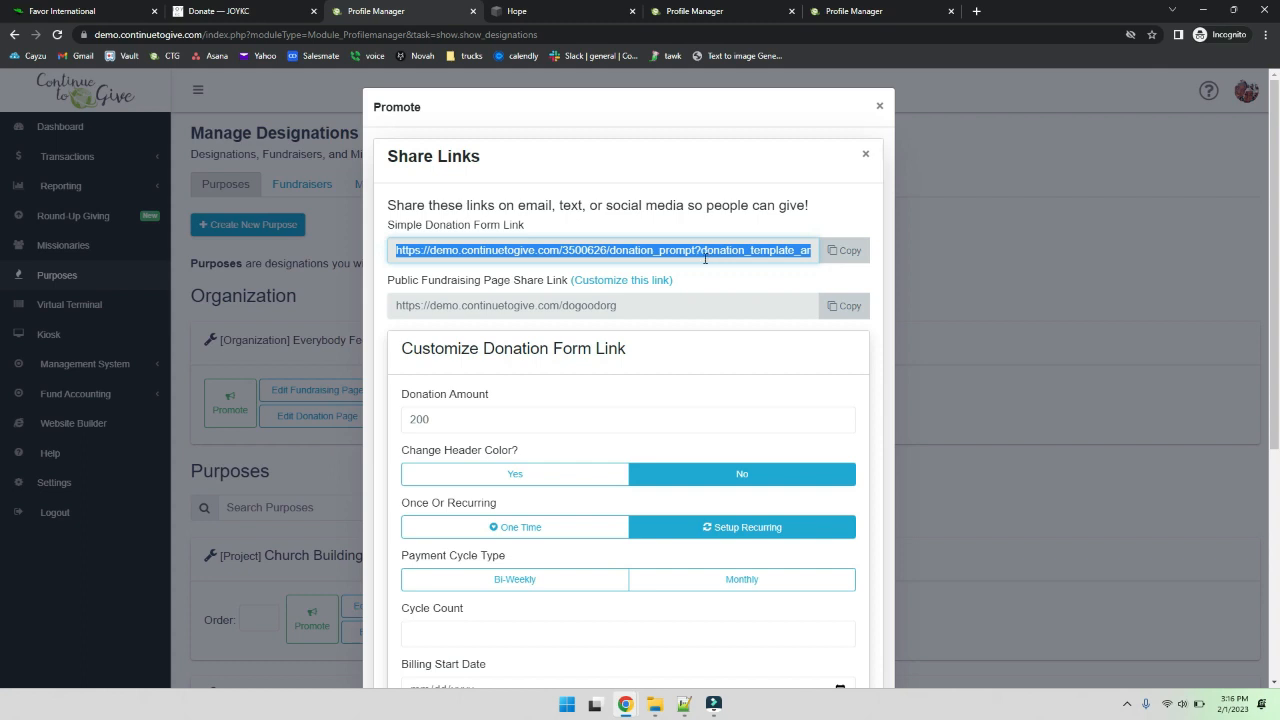
click(976, 11)
click(904, 35)
key(ctrl+v)
key(Return)
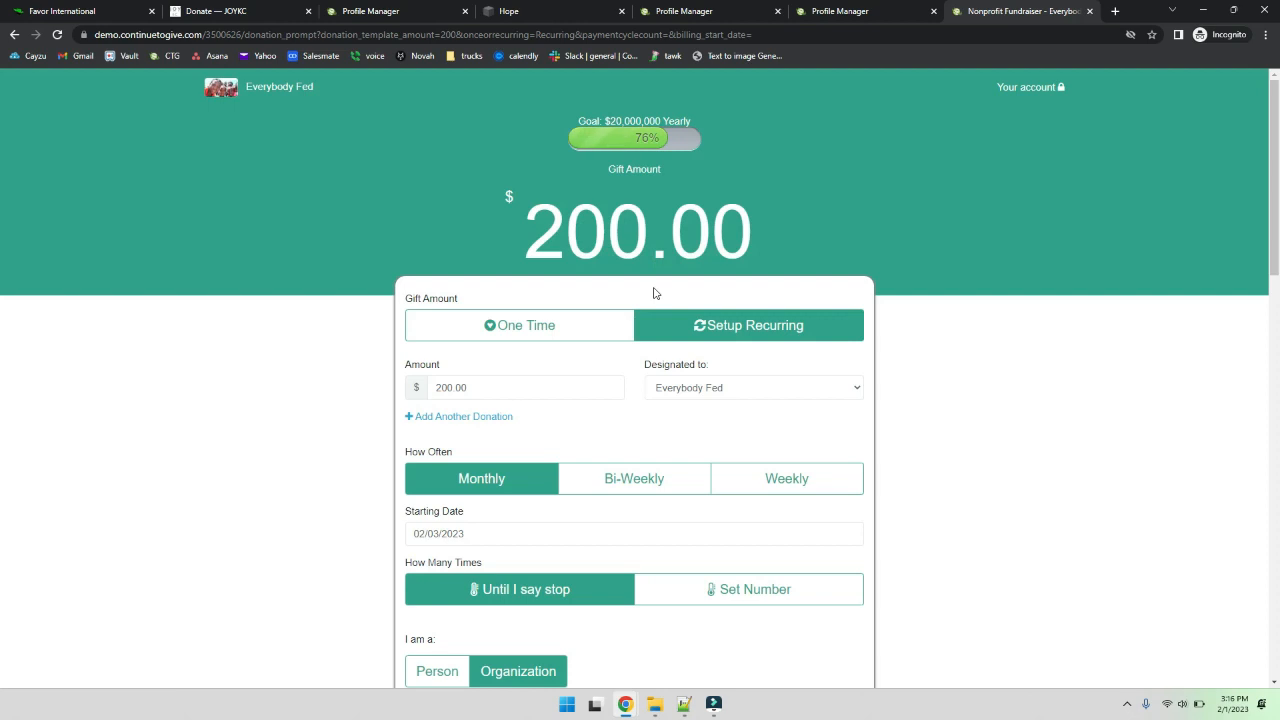
click(1089, 12)
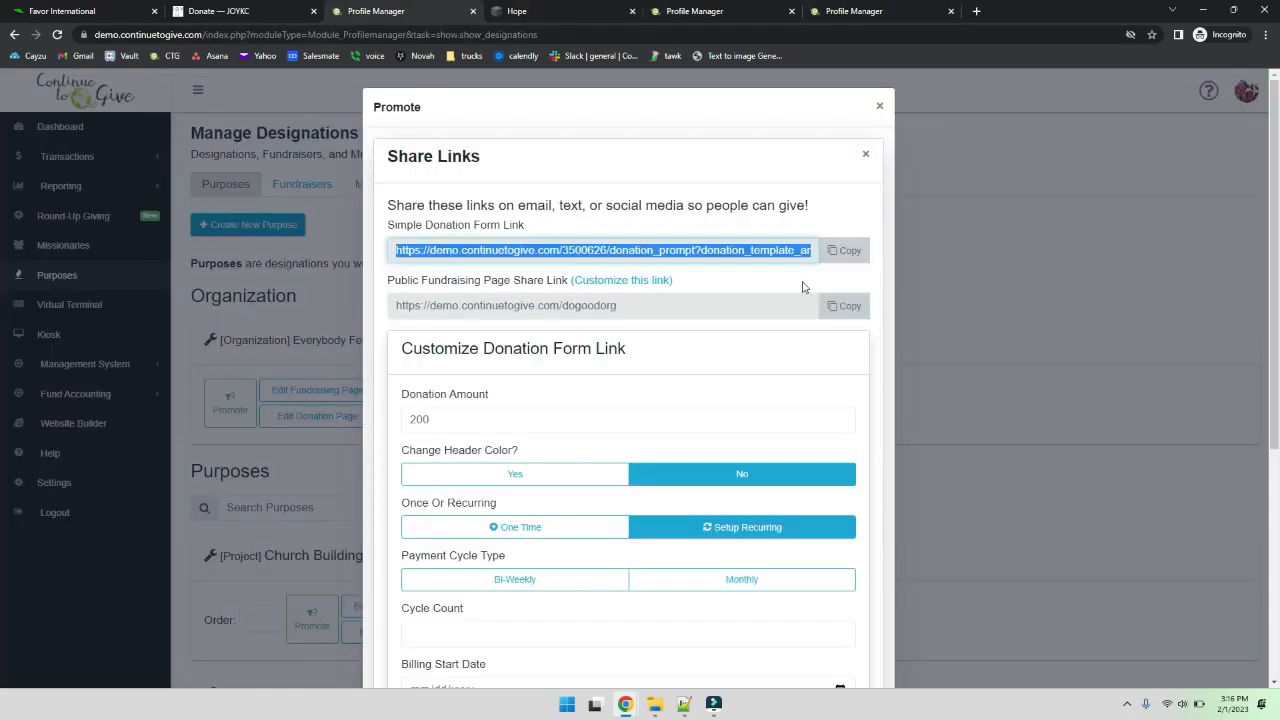
- Close Share Links and open the instructions for adding donation forms to a website or Facebook
click(866, 153)
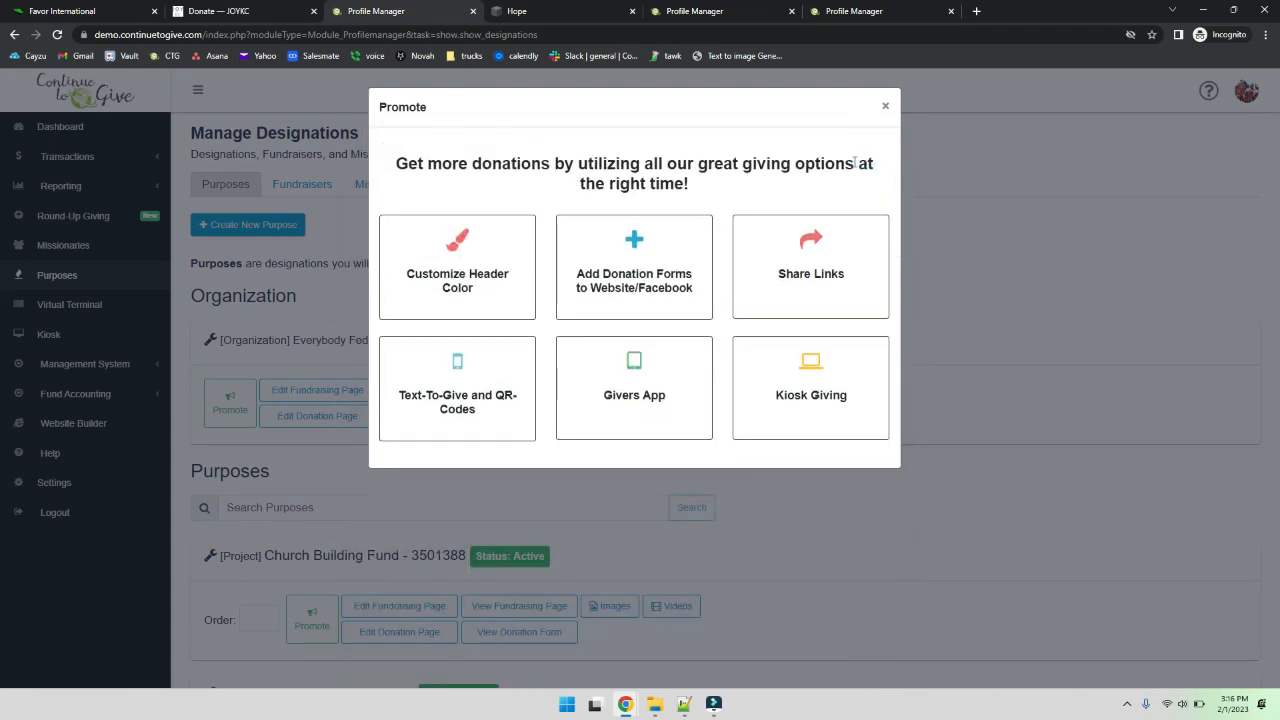
click(651, 262)
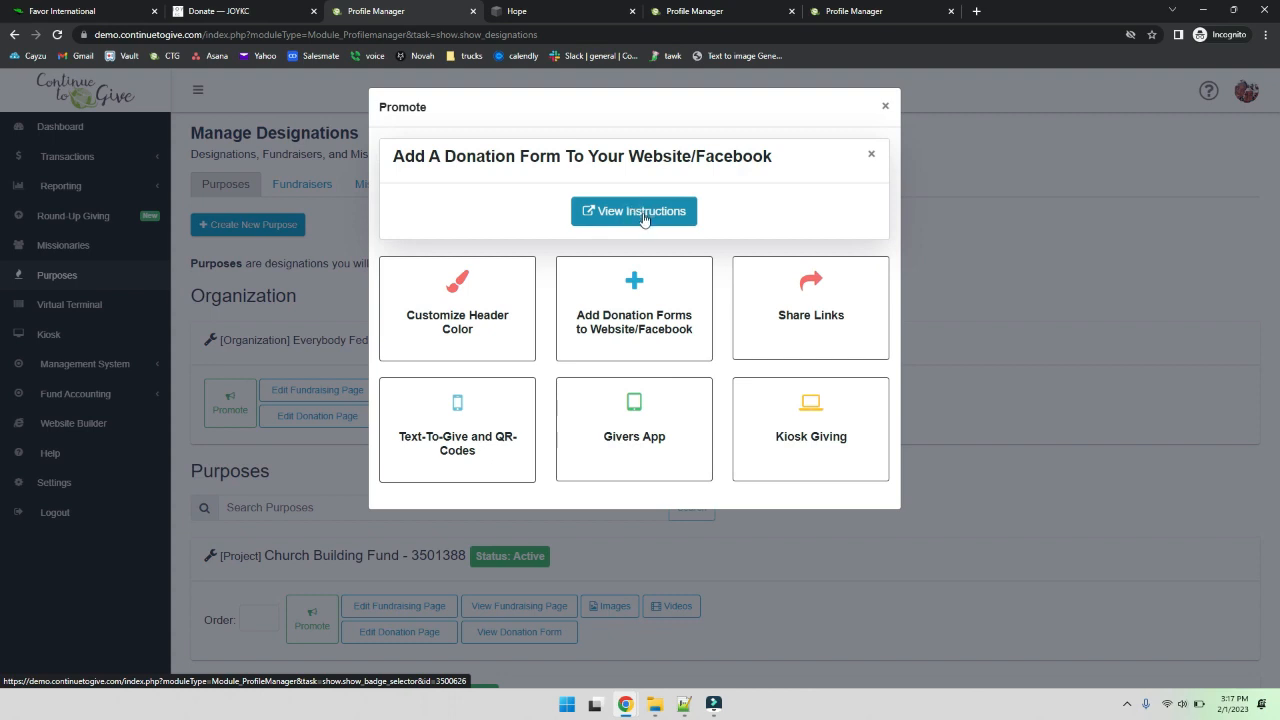
click(644, 220)
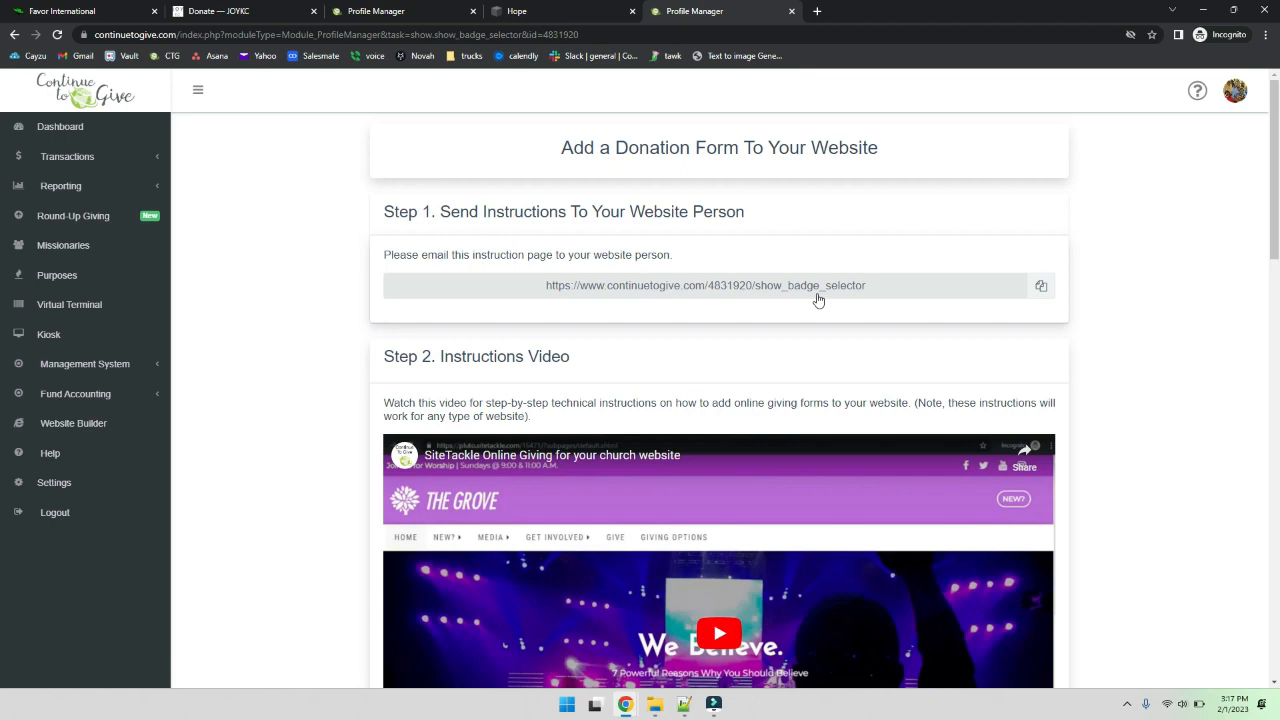
- Go through the instruction page to the donation form choices and expand Embed A Sticky Donate Button
scroll(251, 365, down, 2)
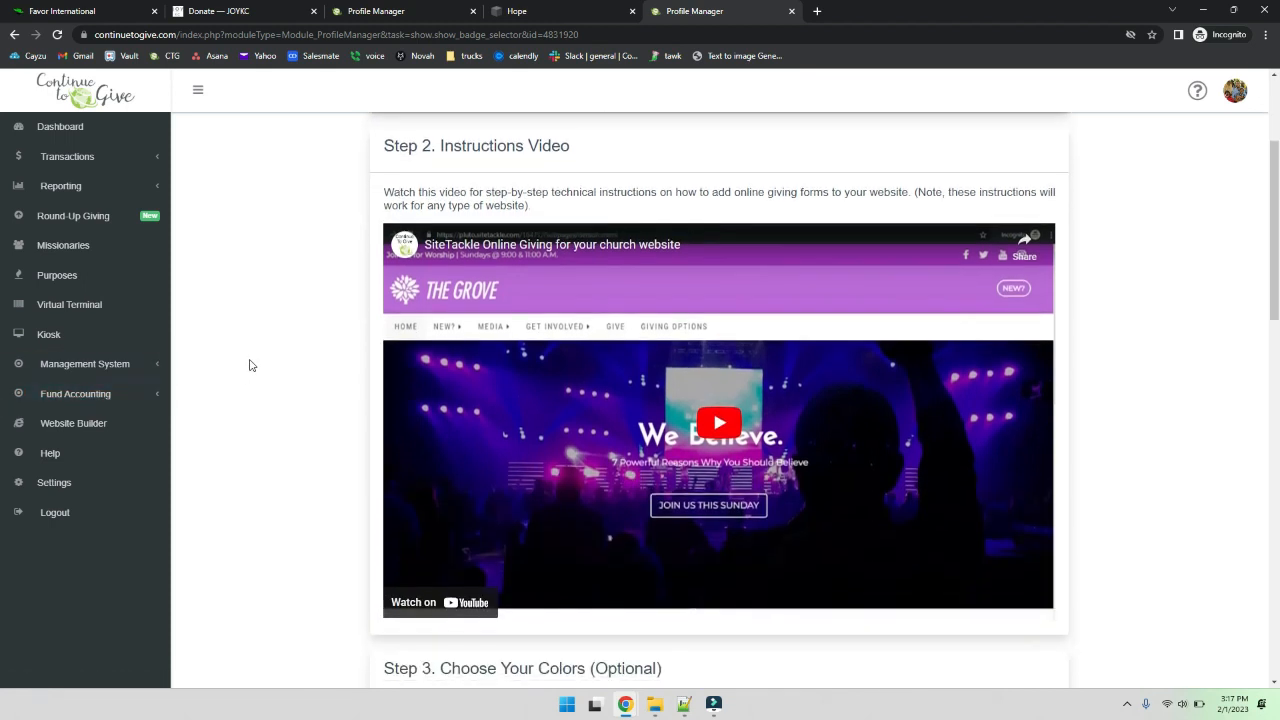
scroll(251, 365, down, 2)
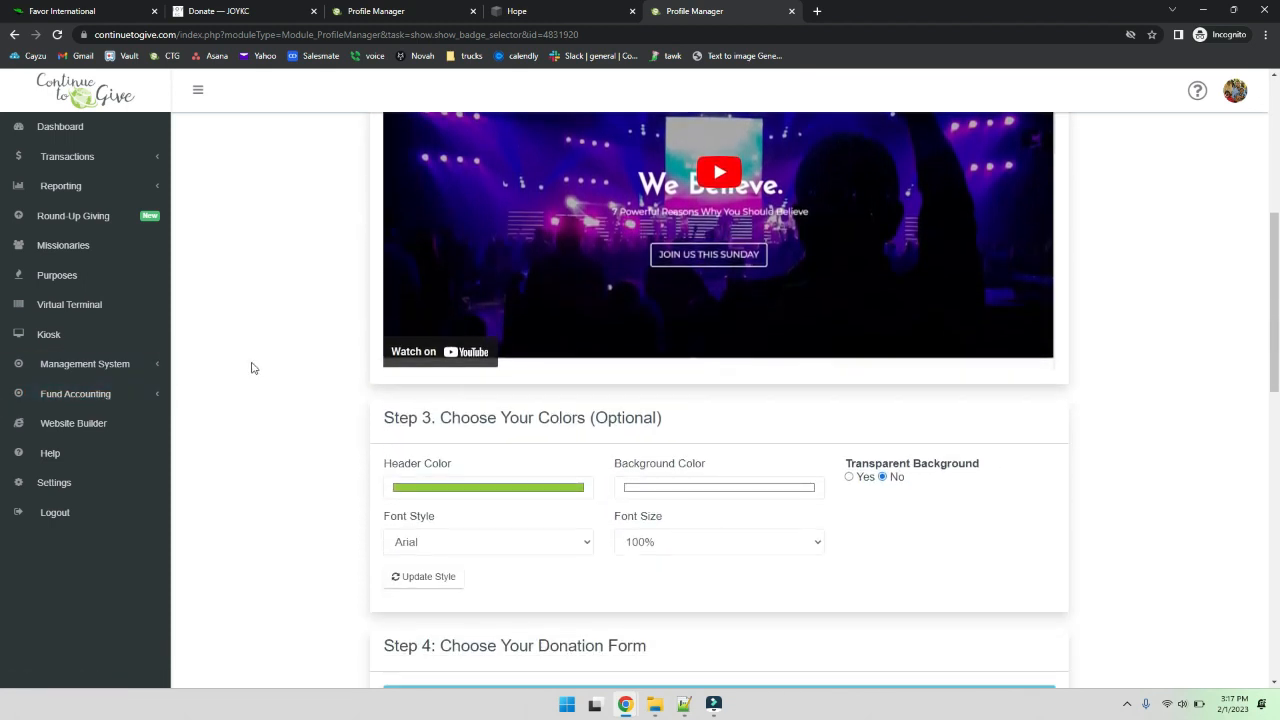
scroll(251, 368, down, 3)
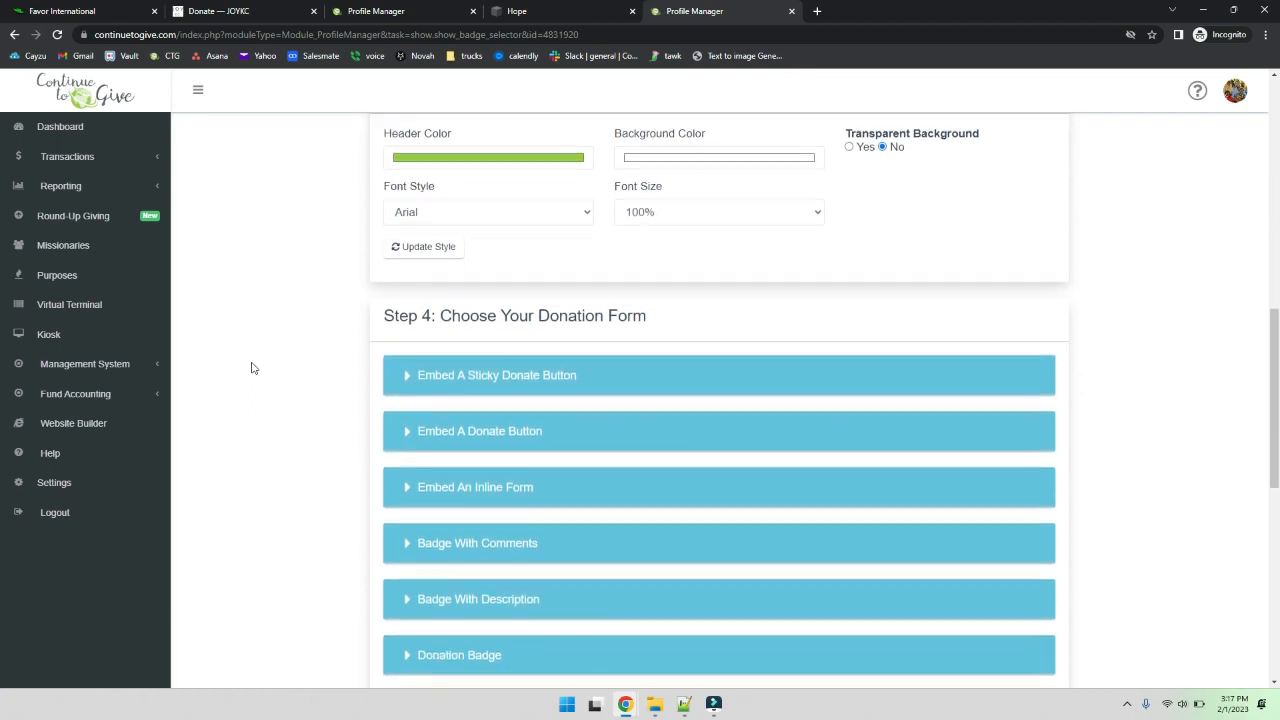
scroll(251, 367, down, 1)
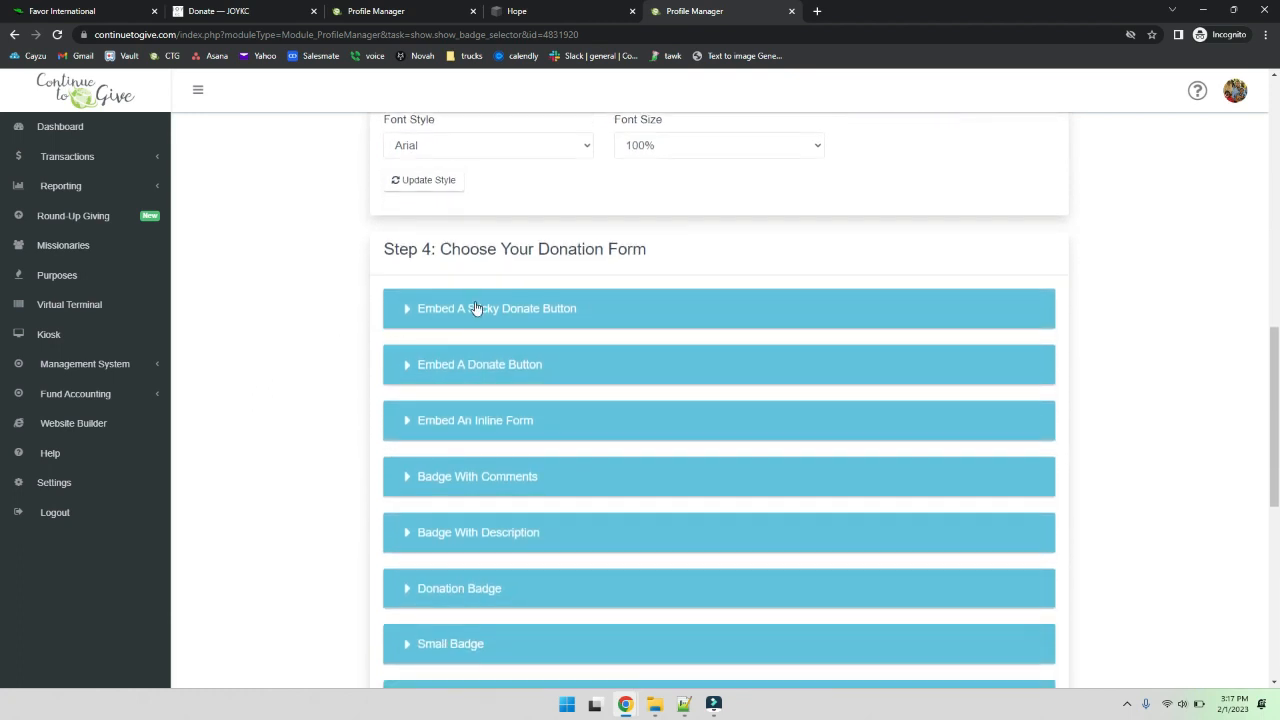
click(476, 308)
scroll(343, 372, down, 1)
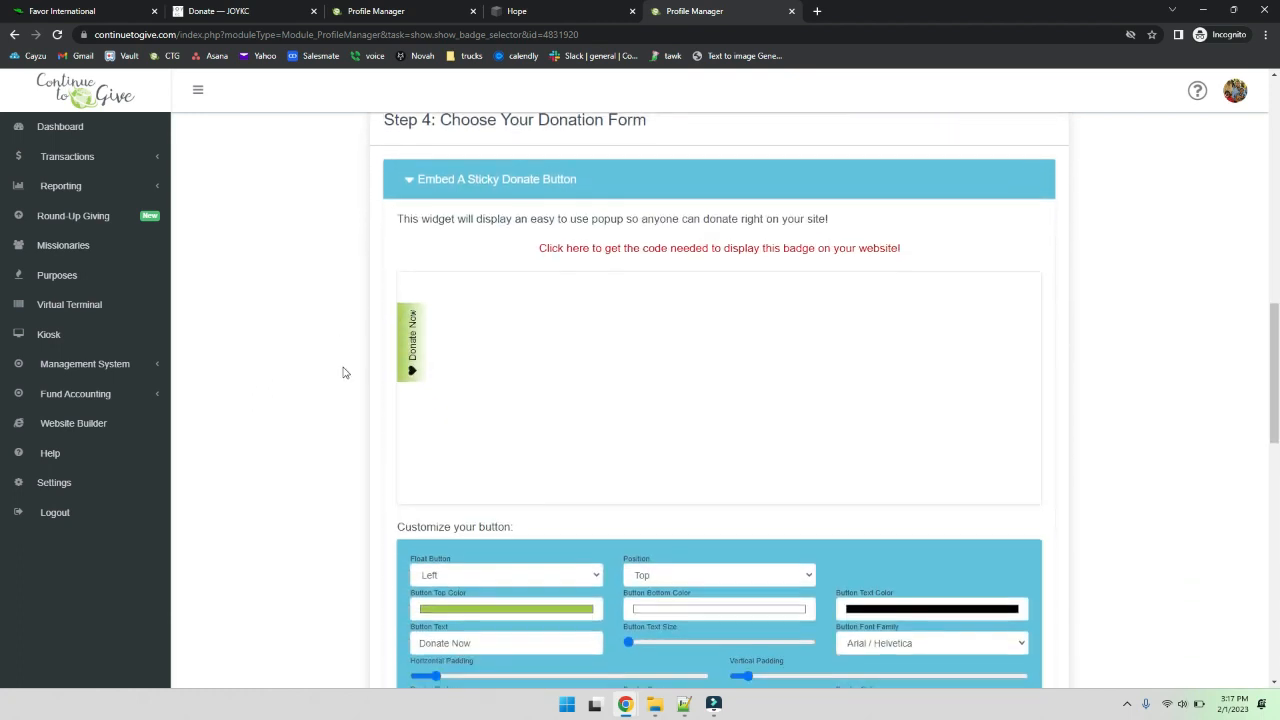
- Set the sticky donate button's top color to blue, RGB 69, 144, 201
scroll(337, 383, down, 1)
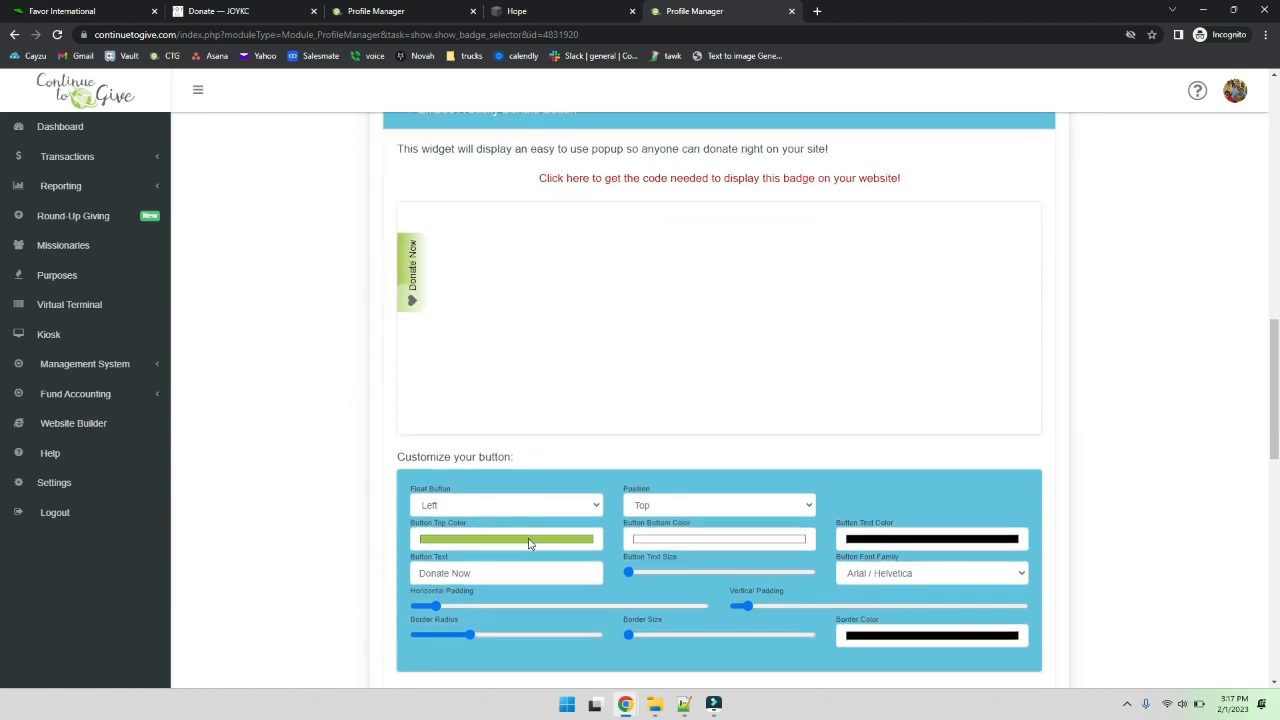
click(530, 543)
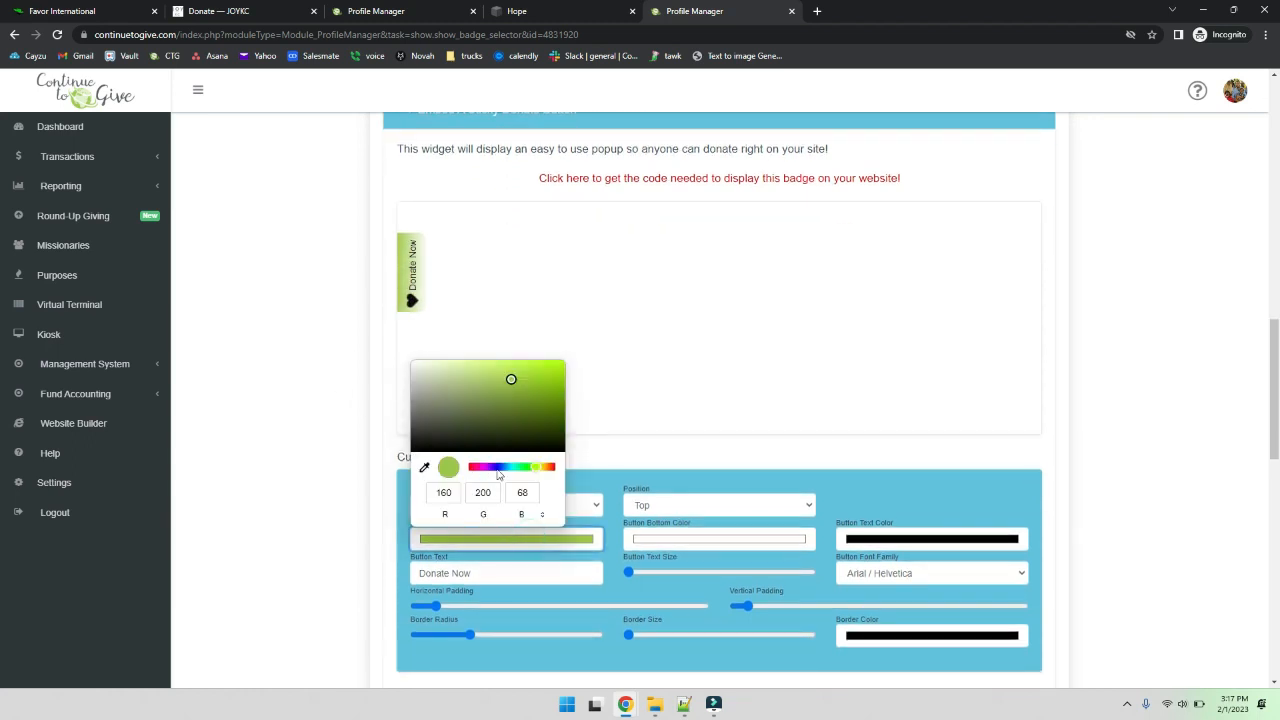
click(505, 468)
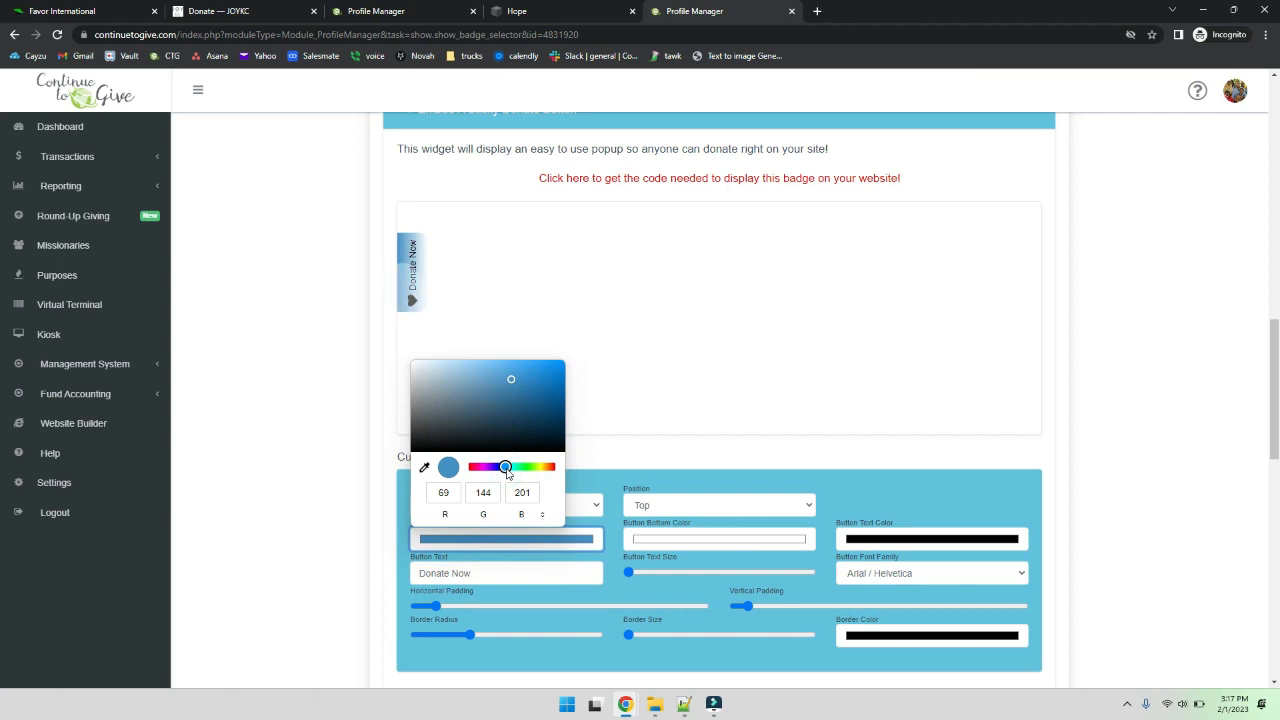
click(898, 507)
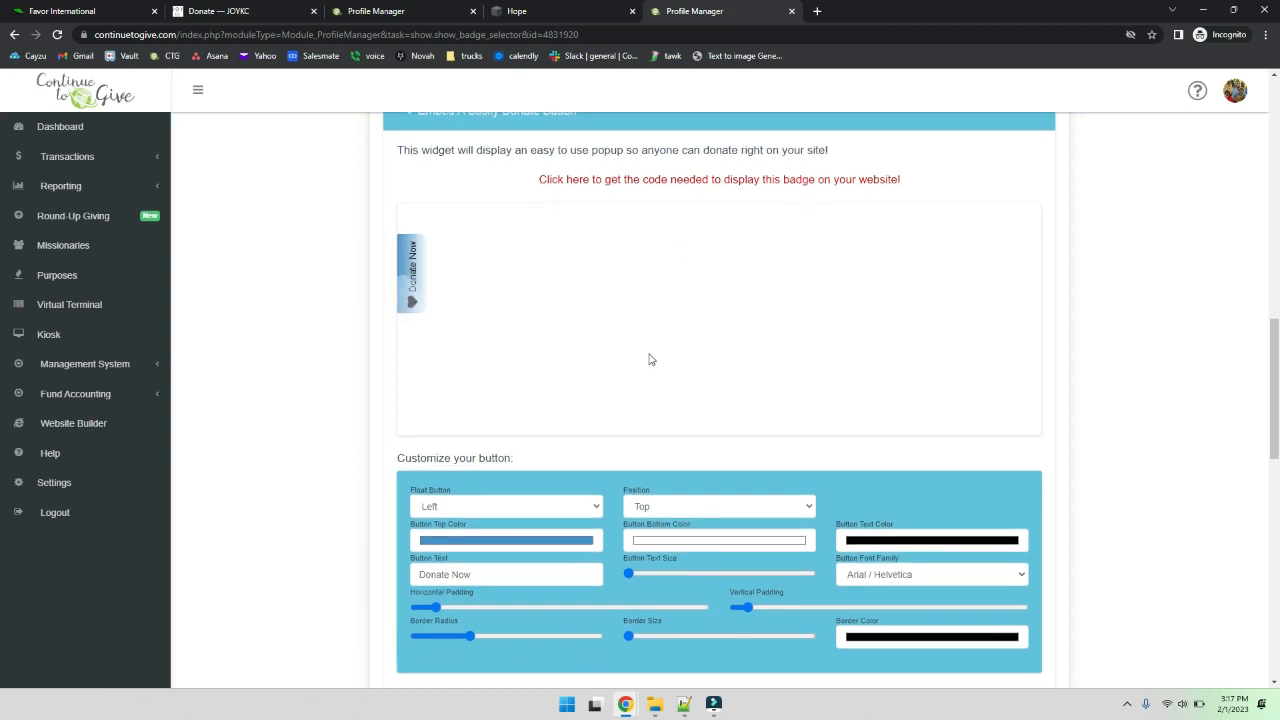
- Display the website embed code for the customized sticky donate button
scroll(650, 359, up, 1)
click(654, 242)
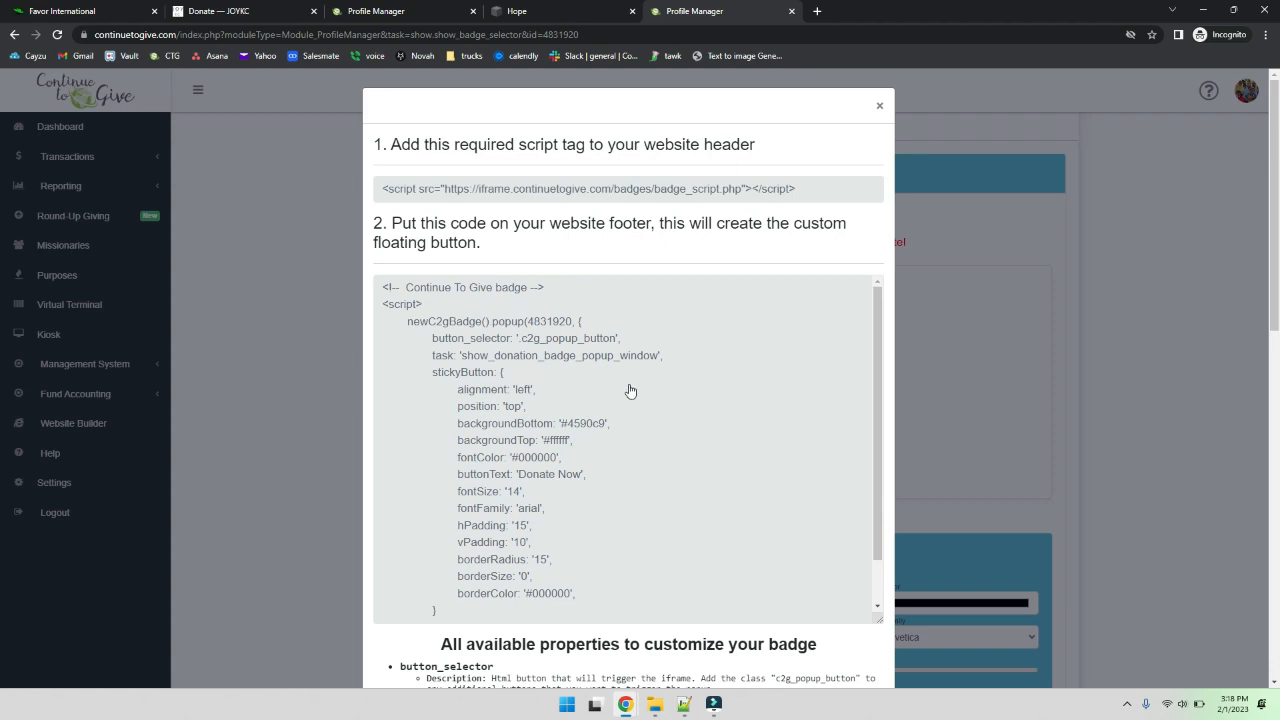
- Copy the required badge script tag into the Header field of the Squarespace site's Code Injection settings
click(562, 195)
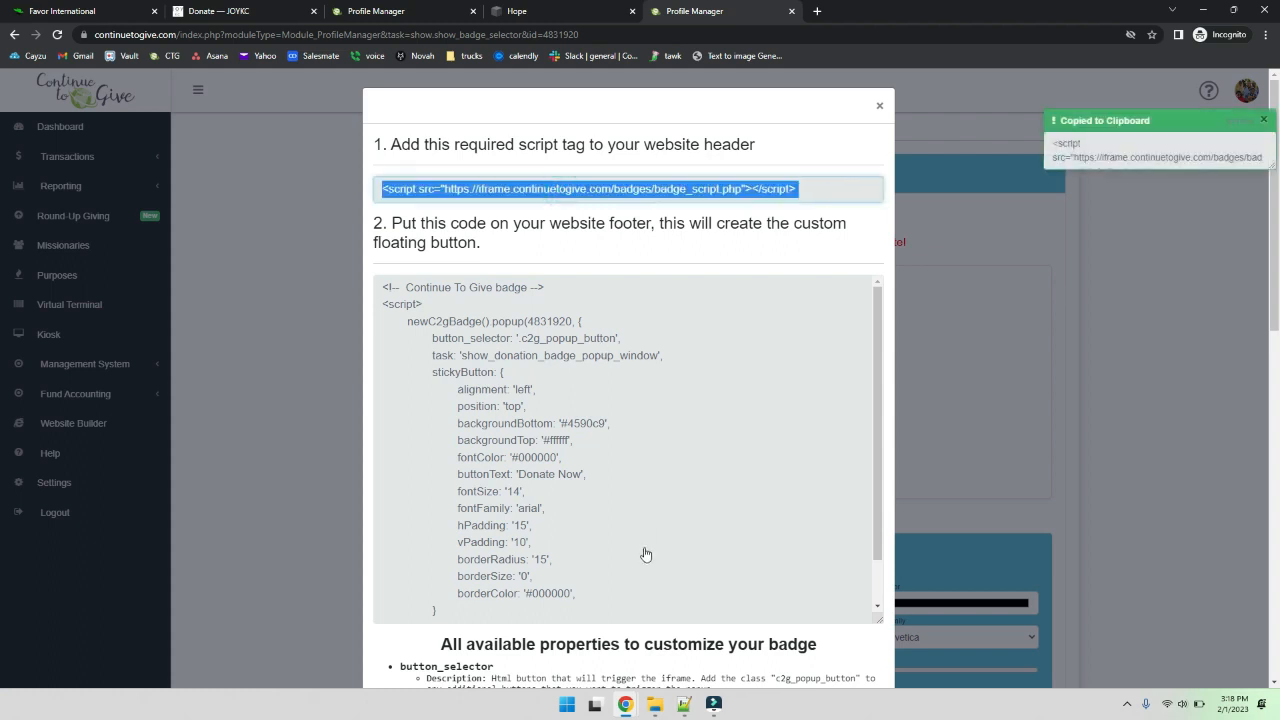
mouse_move(631, 708)
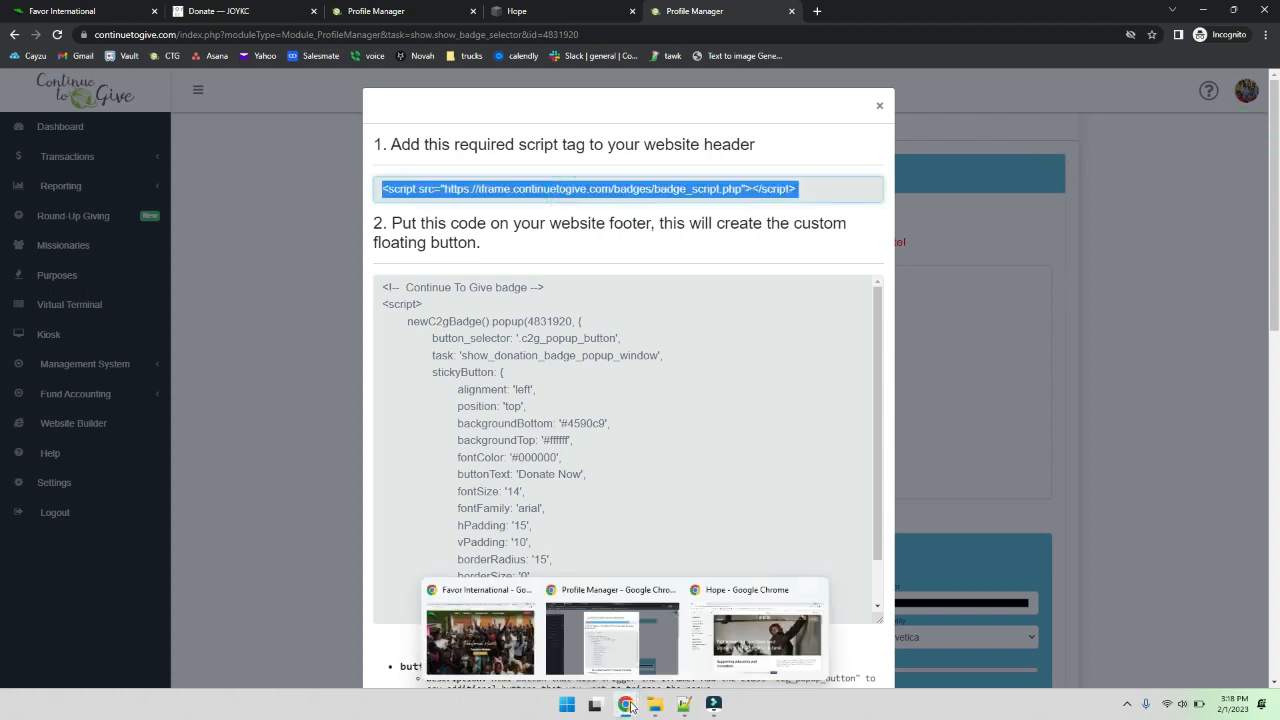
click(753, 665)
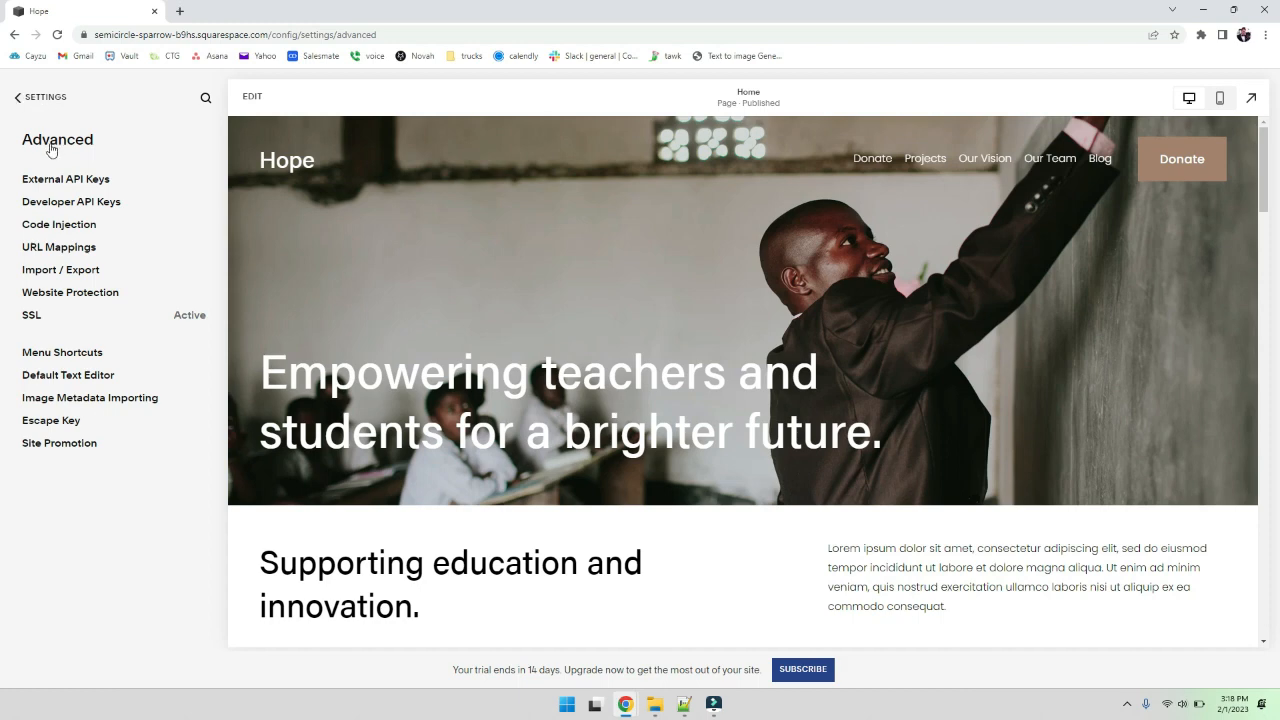
click(87, 229)
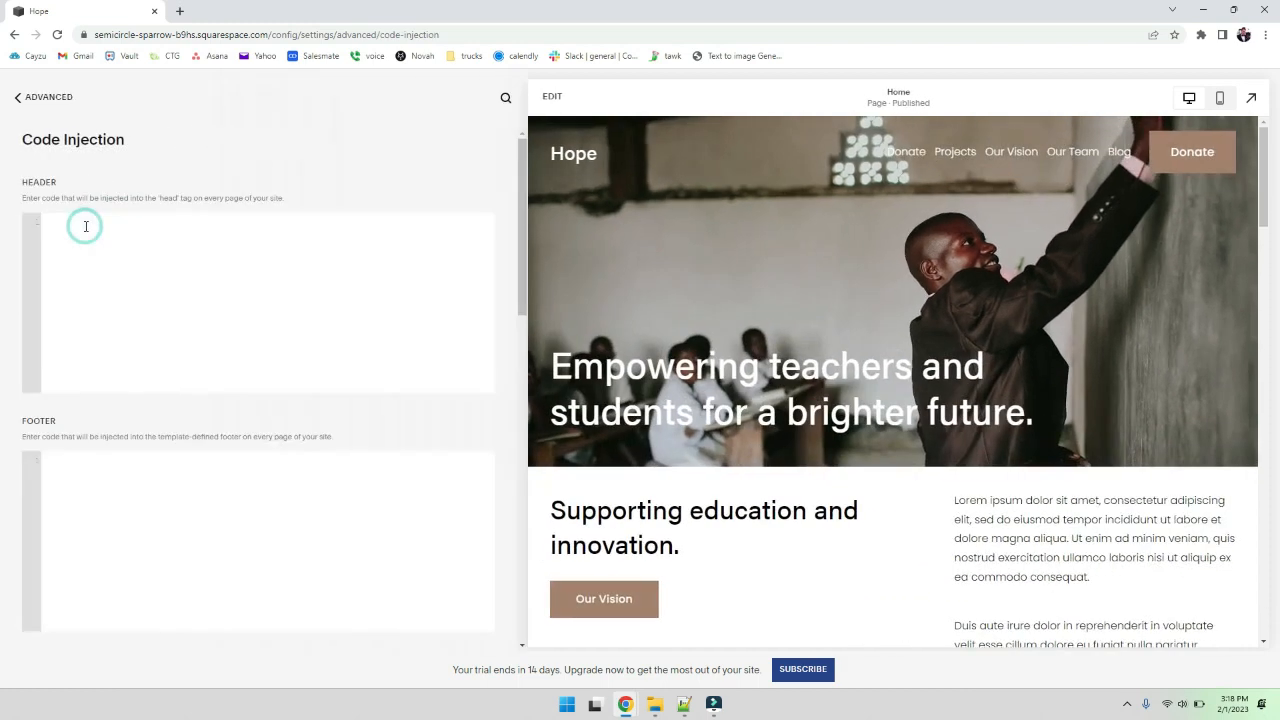
click(86, 226)
key(ctrl+v)
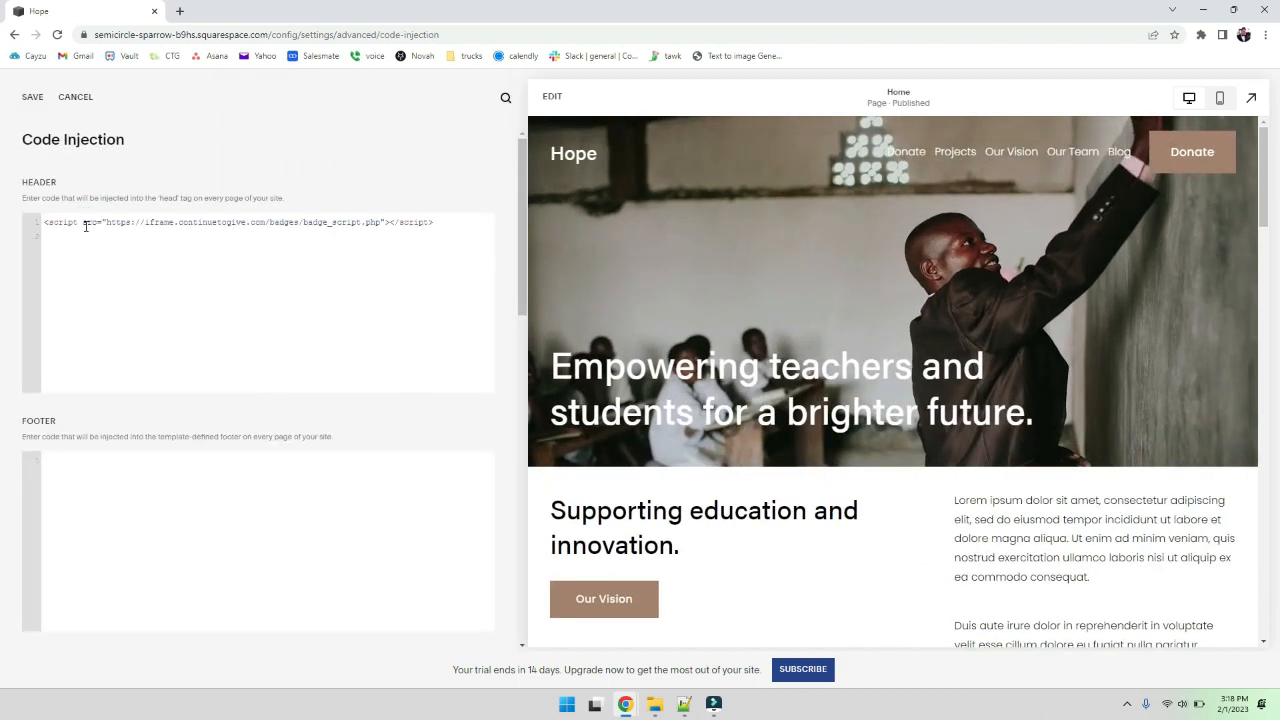
- Copy the Continue To Give floating button code into the Squarespace Code Injection footer and save the injected code
mouse_move(626, 705)
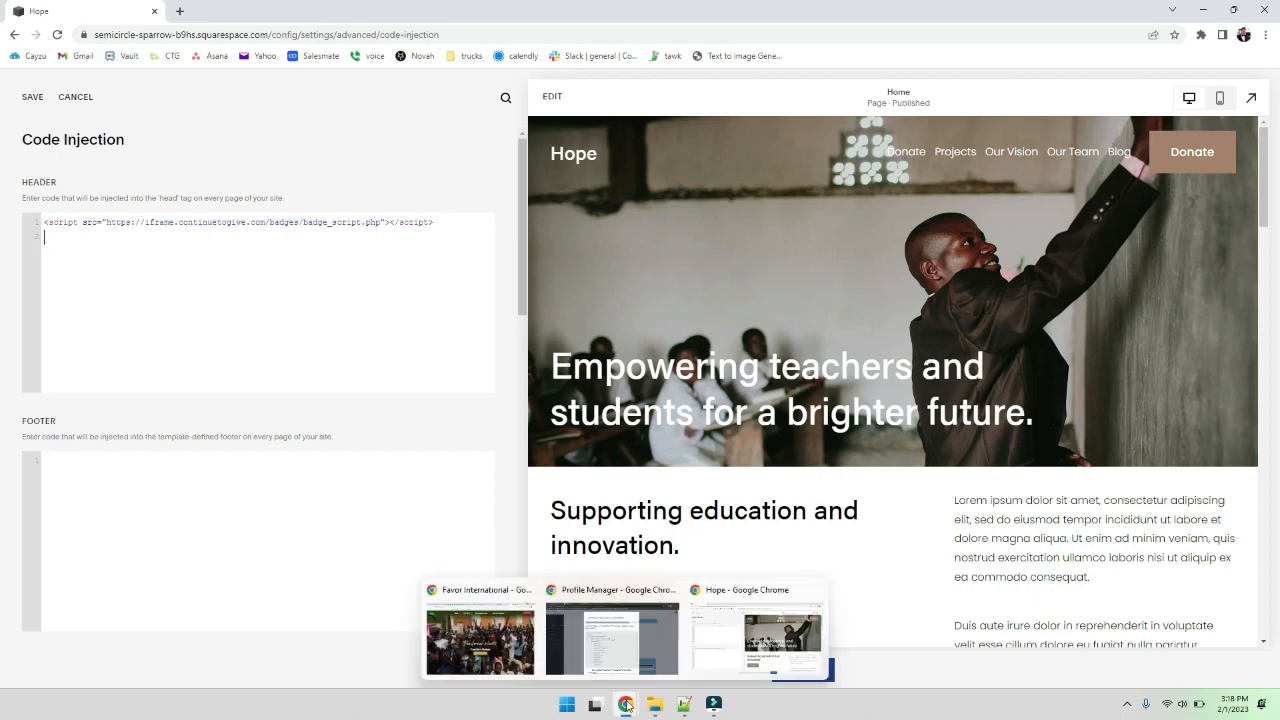
click(612, 638)
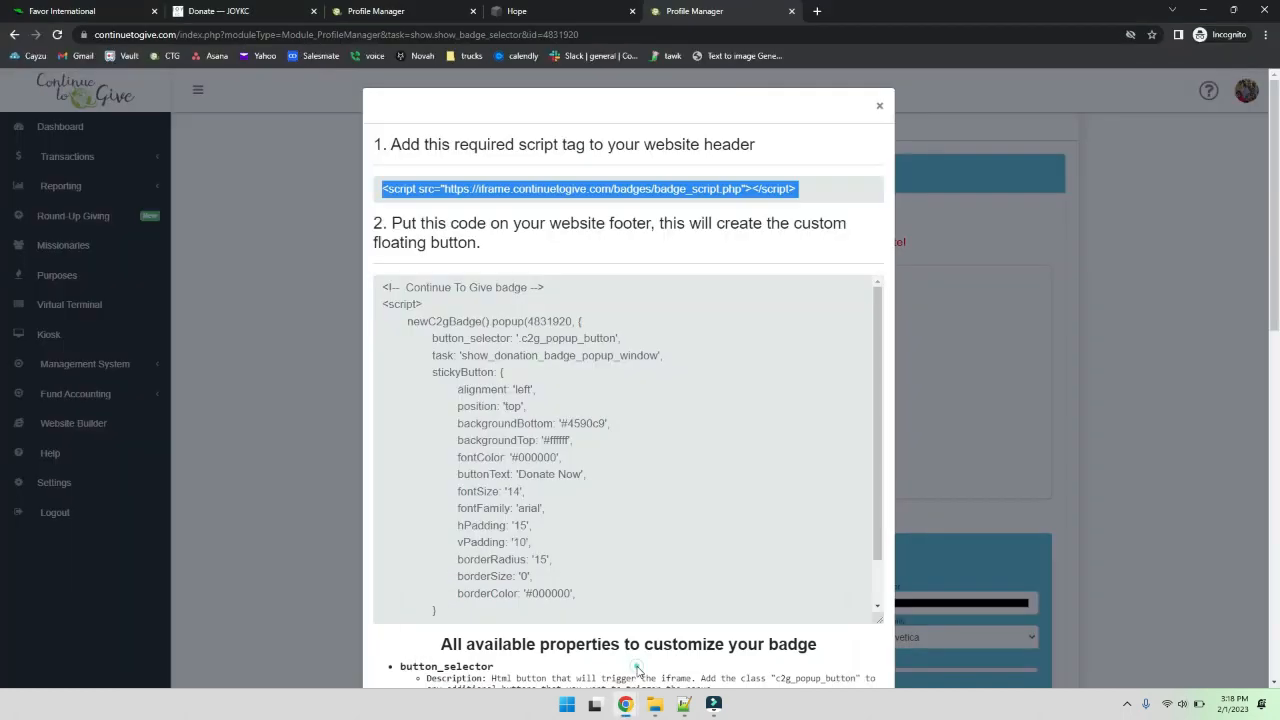
click(626, 503)
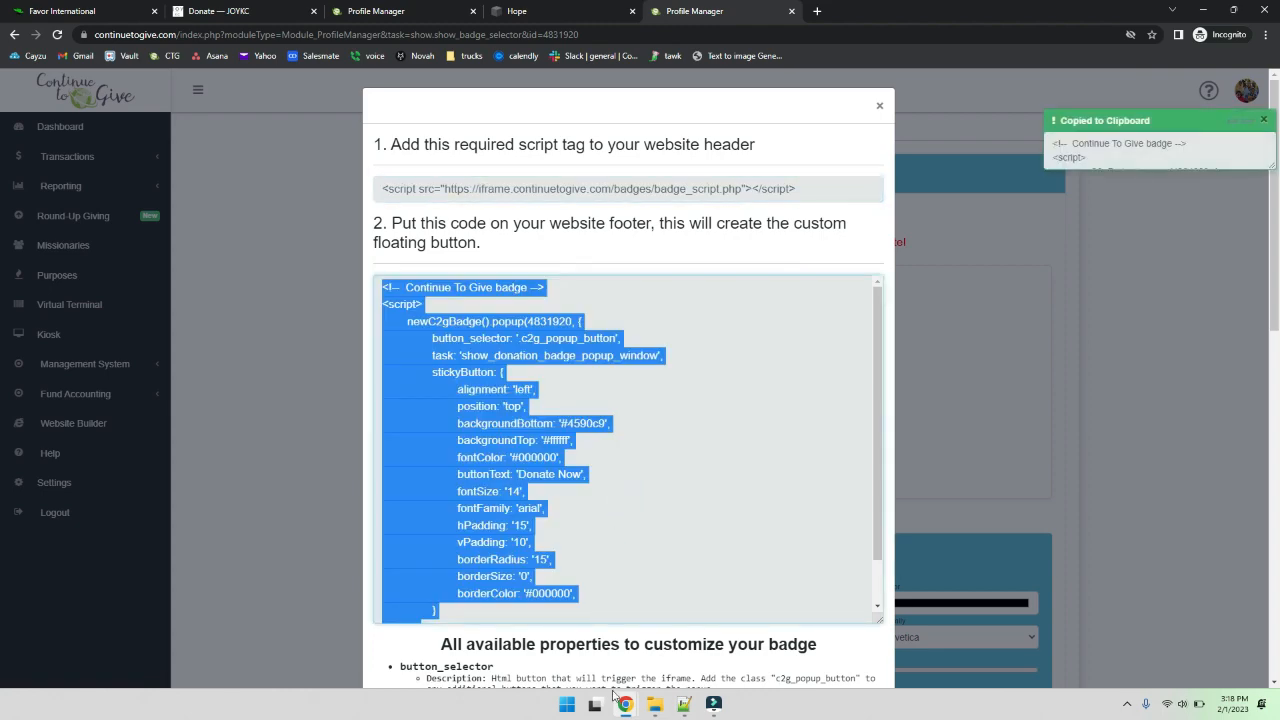
mouse_move(624, 705)
click(711, 650)
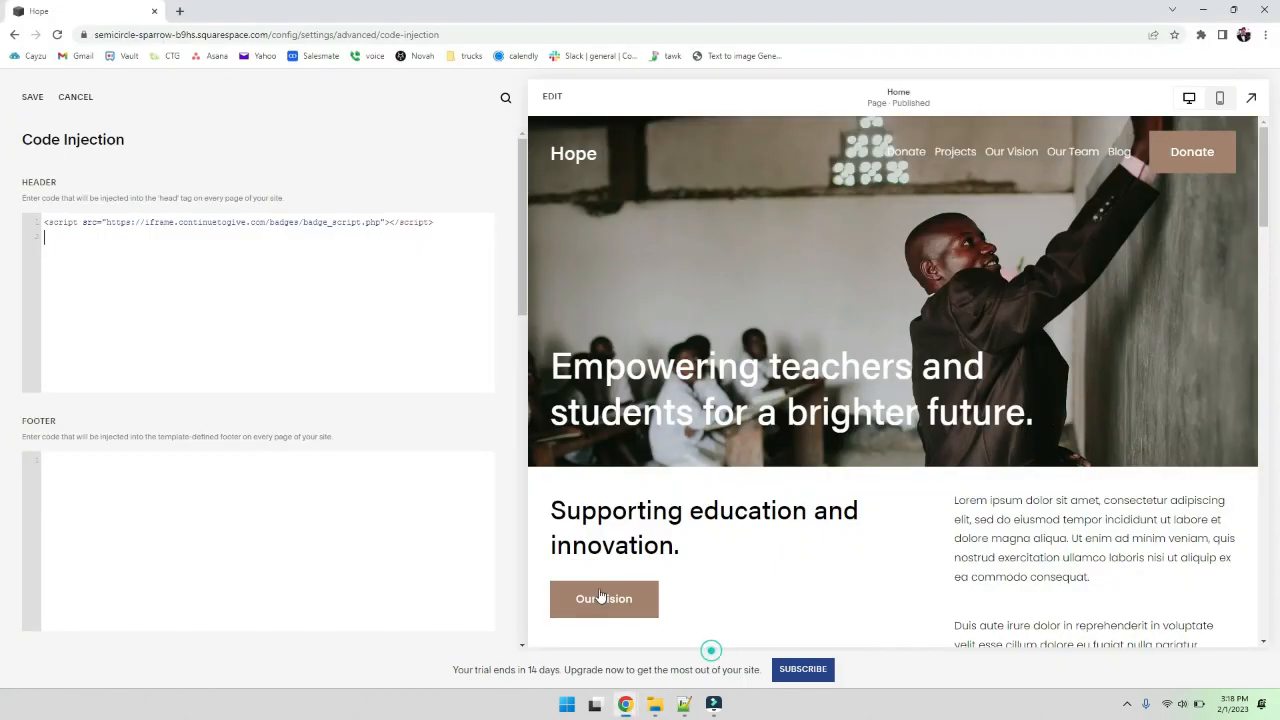
click(338, 512)
key(ctrl+v)
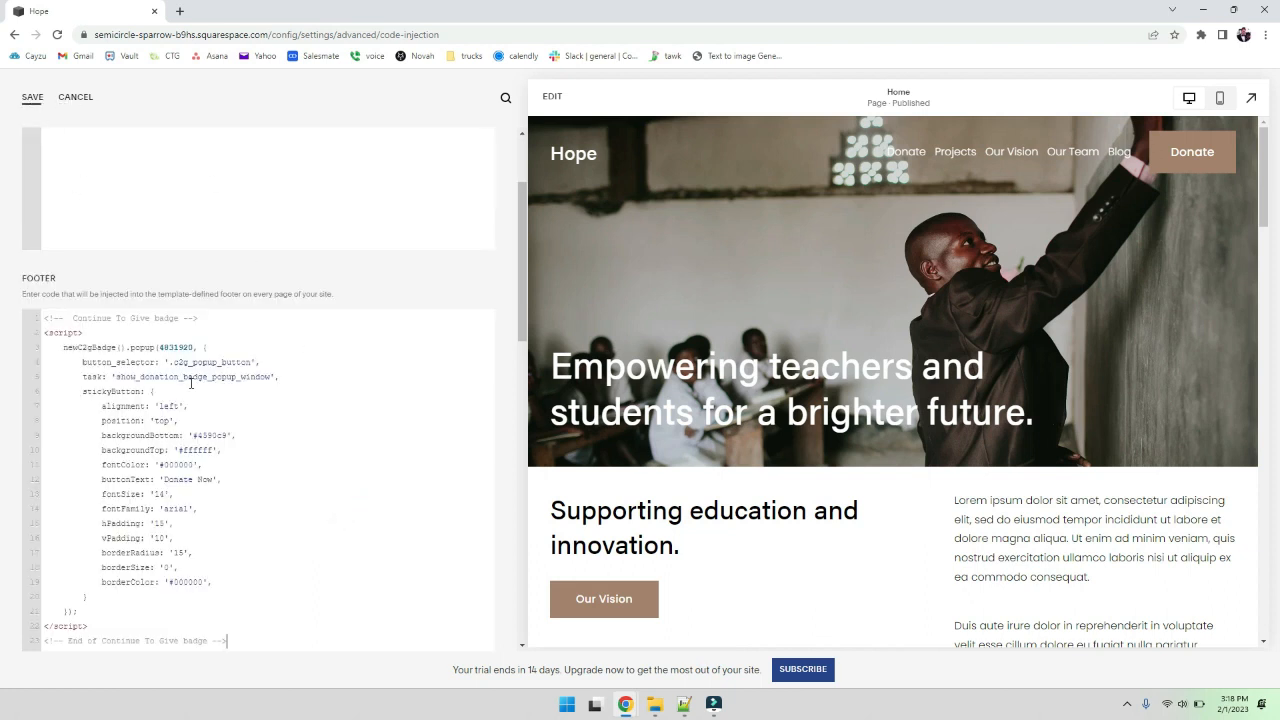
scroll(191, 382, up, 2)
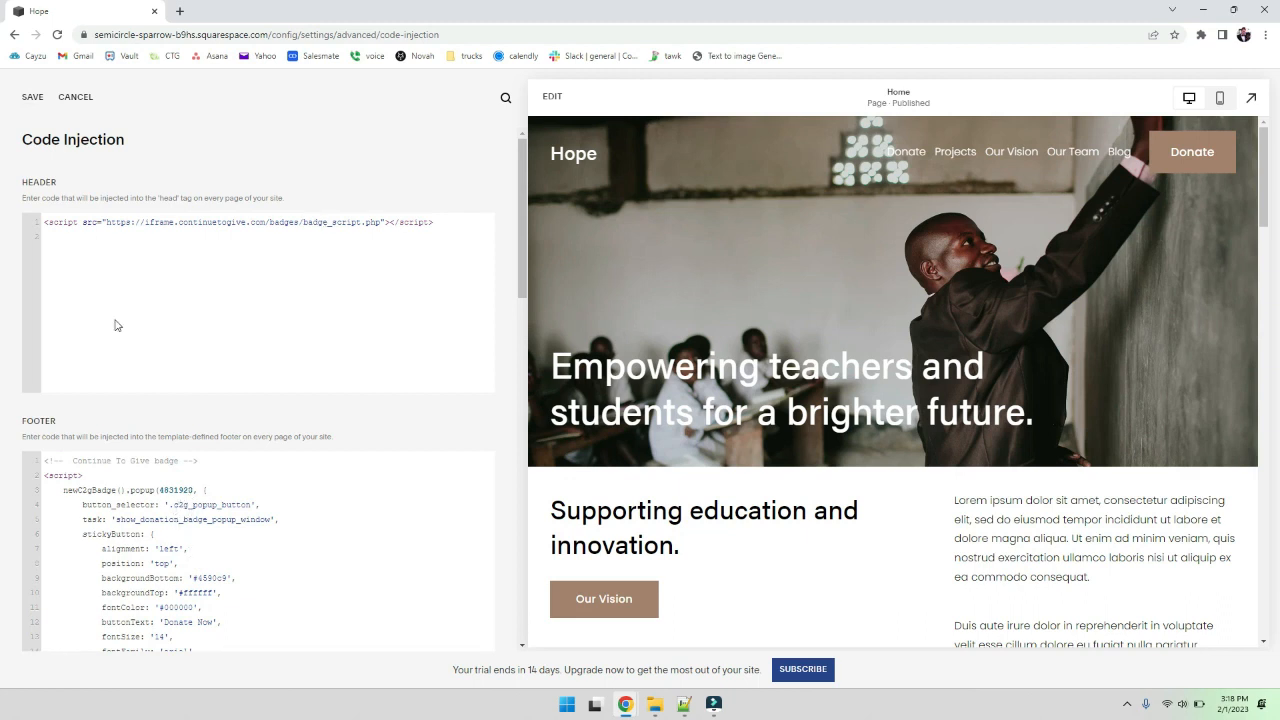
click(33, 97)
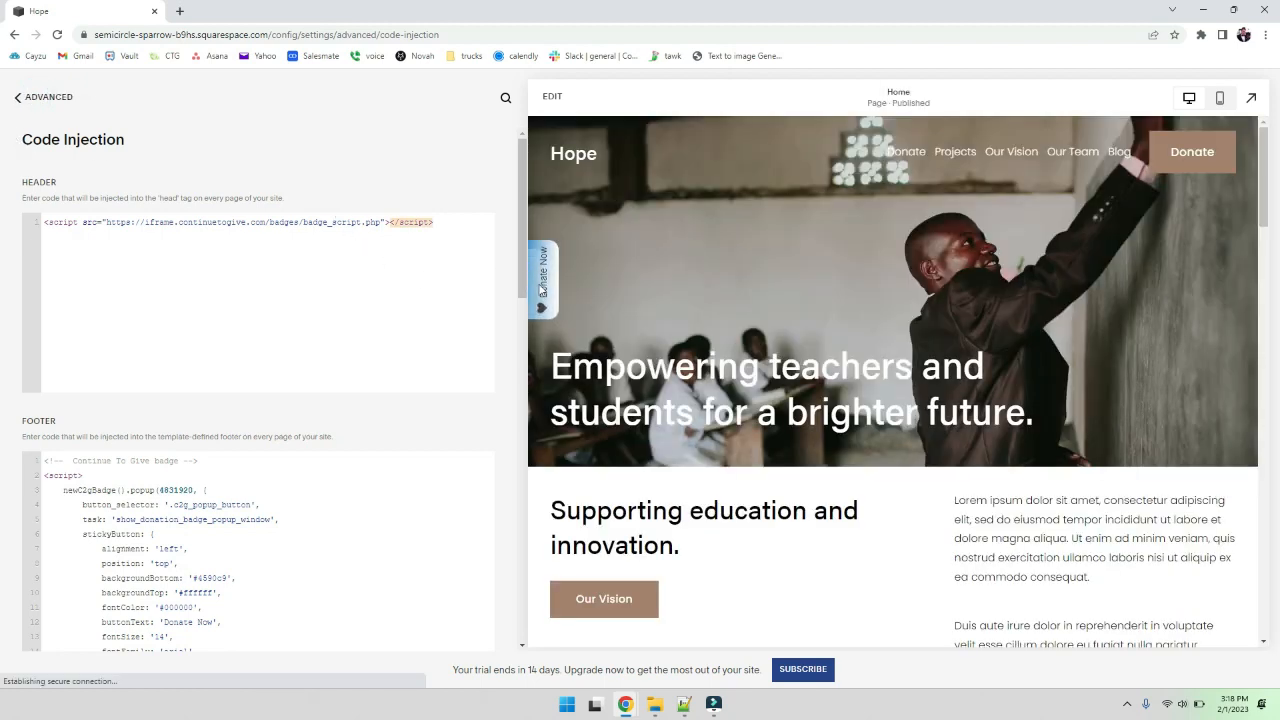
- Reload the published Hope website, try the sticky Donate Now button's donation popup, and open the site's Donate page
mouse_move(615, 695)
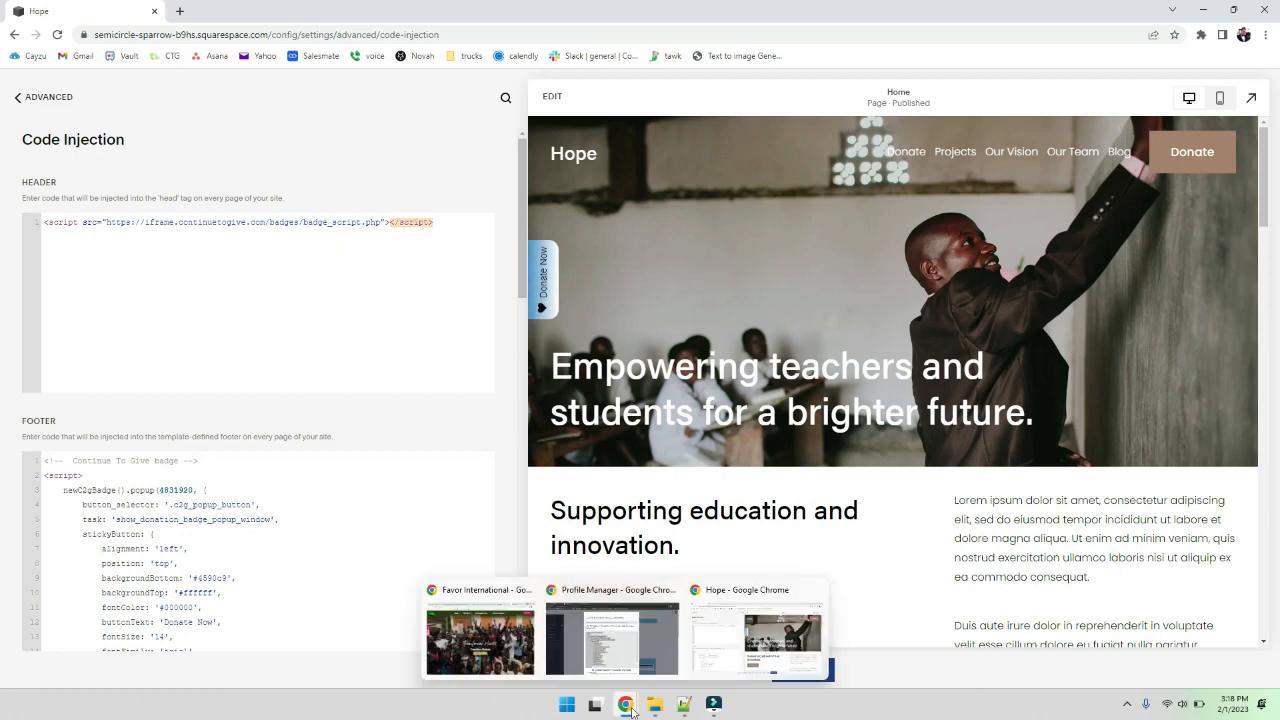
click(647, 588)
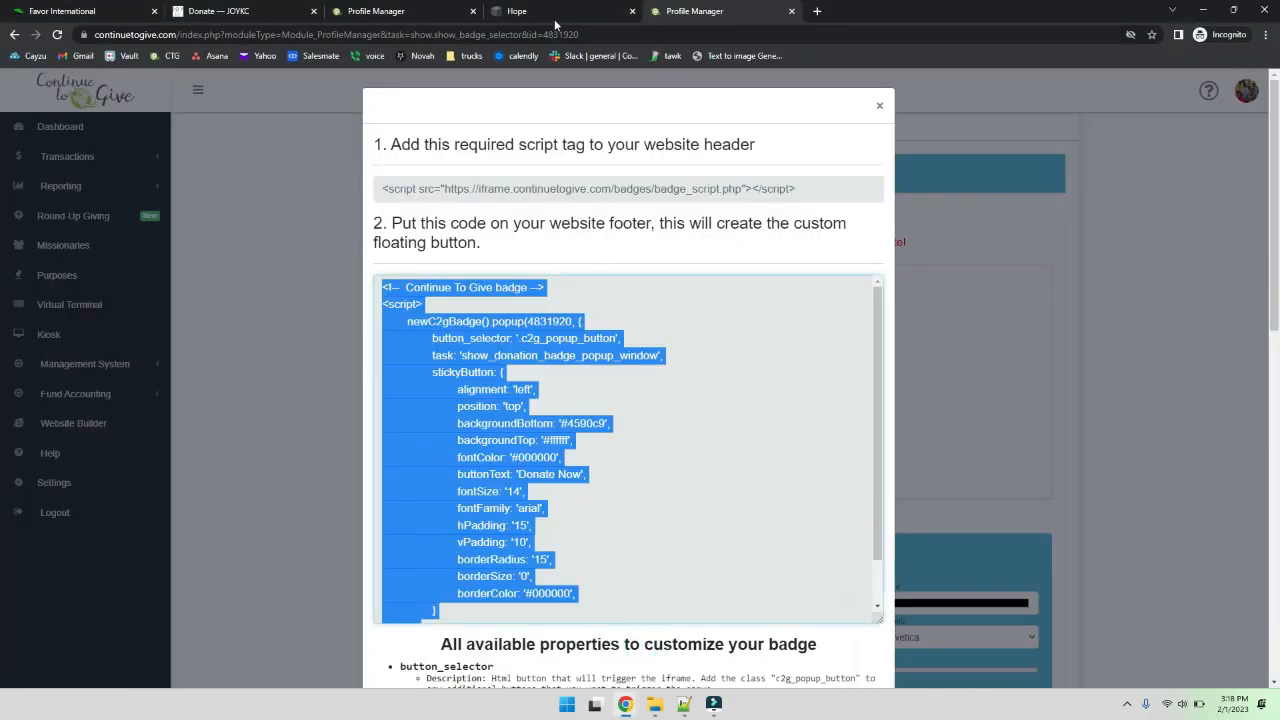
click(555, 18)
click(58, 35)
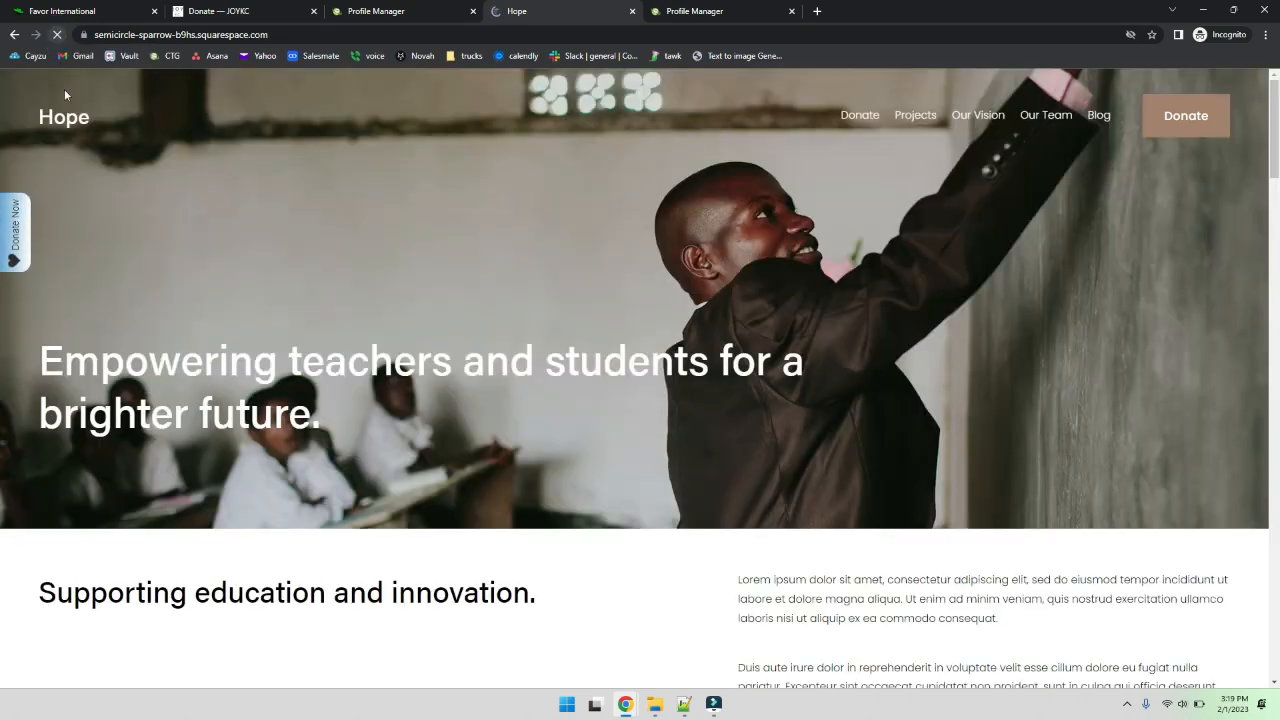
click(14, 235)
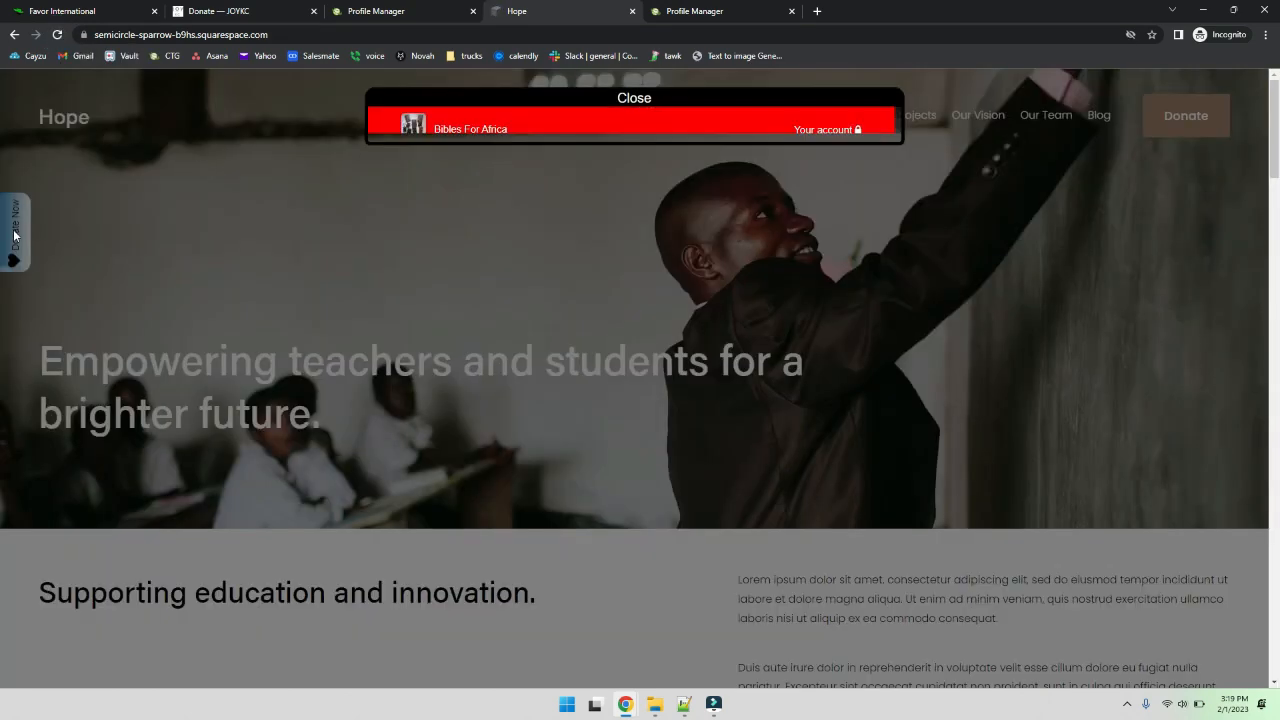
click(634, 102)
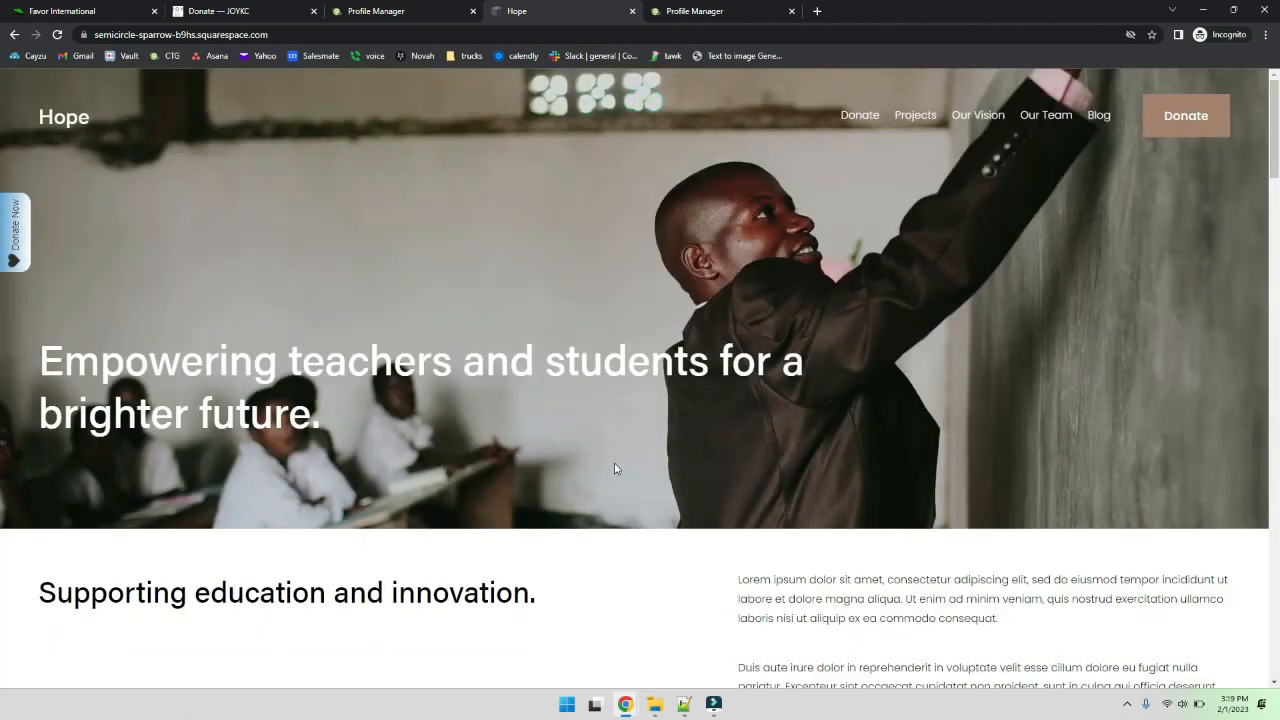
click(1188, 122)
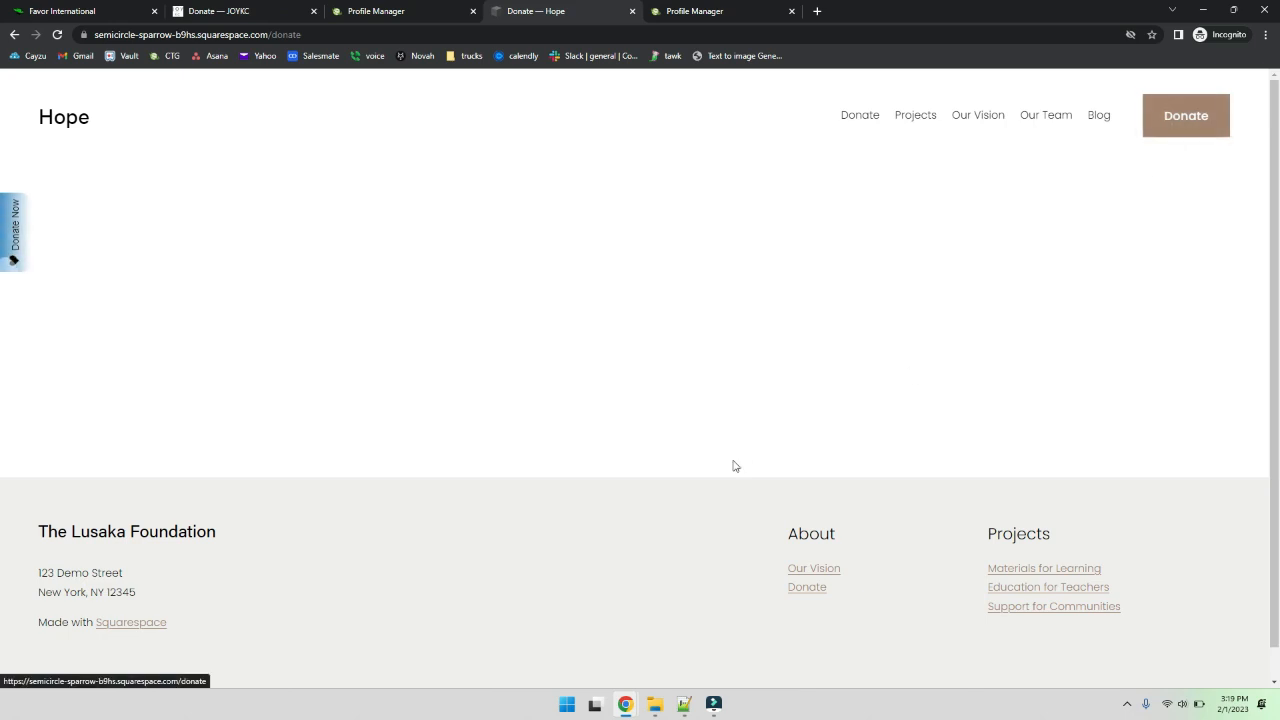
- Return to Continue to Give, close the embed code, and switch from the sticky donate button to Embed An Inline Form
mouse_move(625, 705)
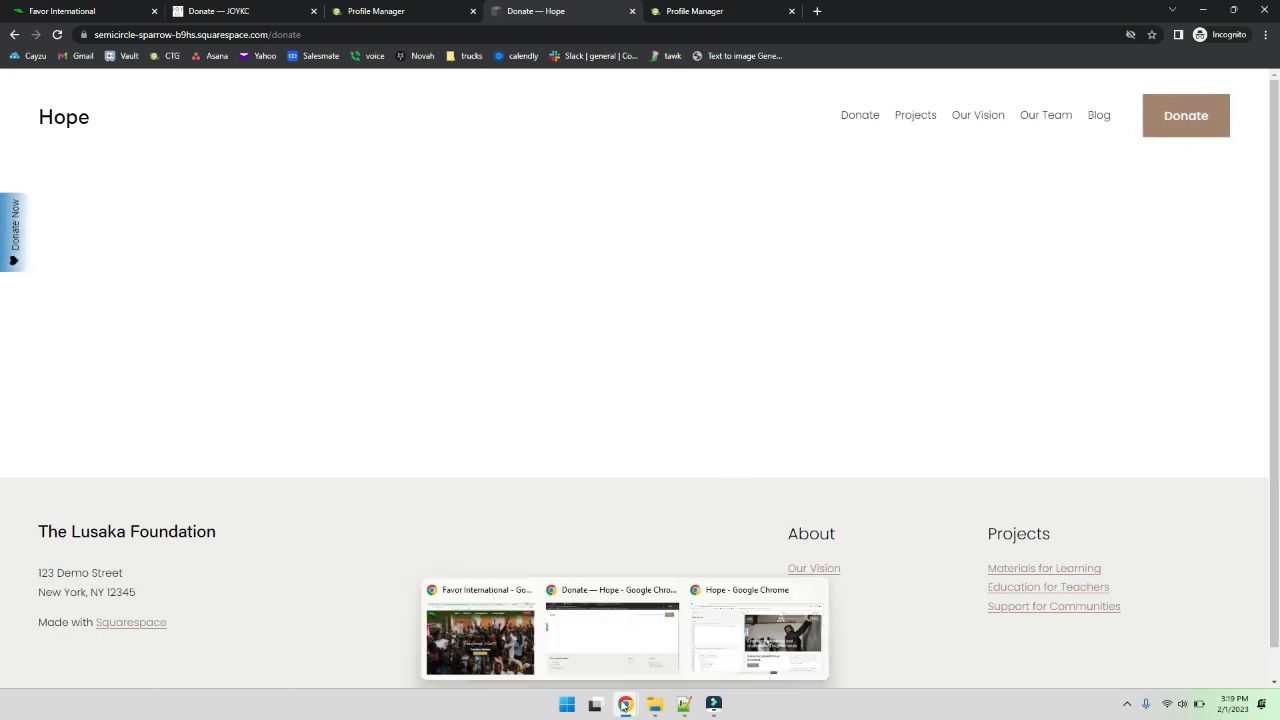
click(630, 652)
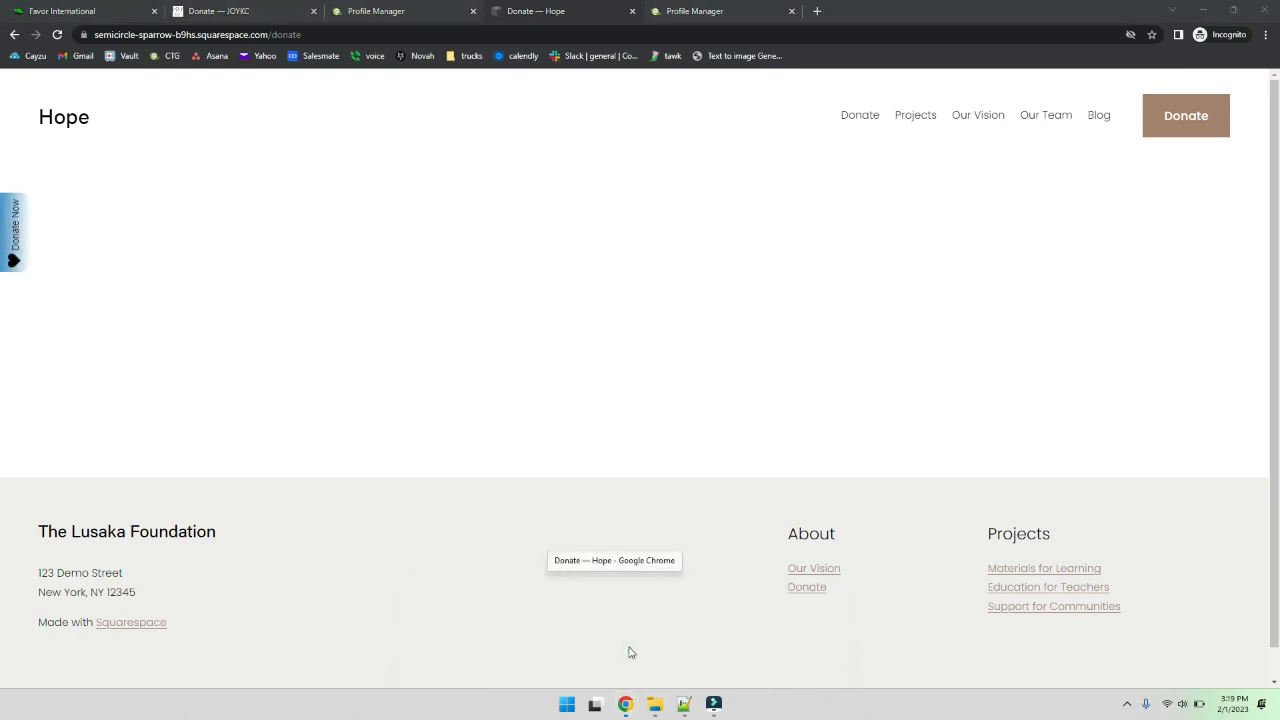
click(692, 12)
click(320, 323)
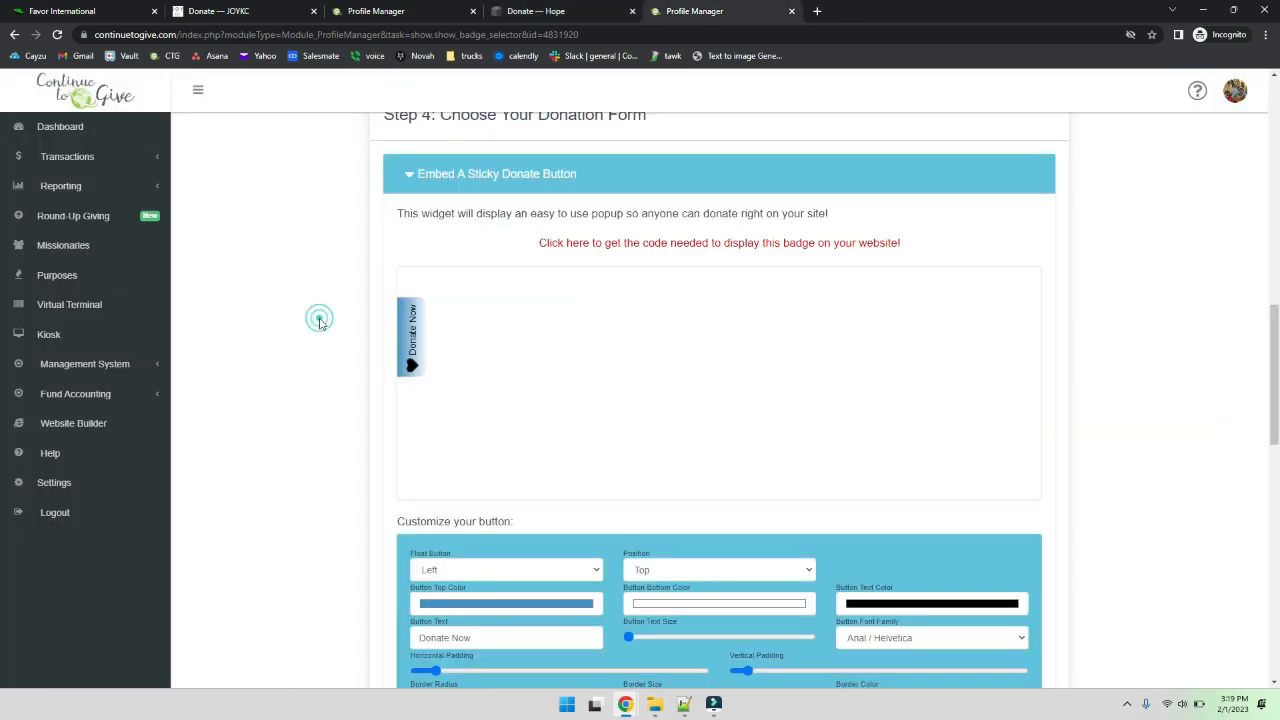
click(455, 175)
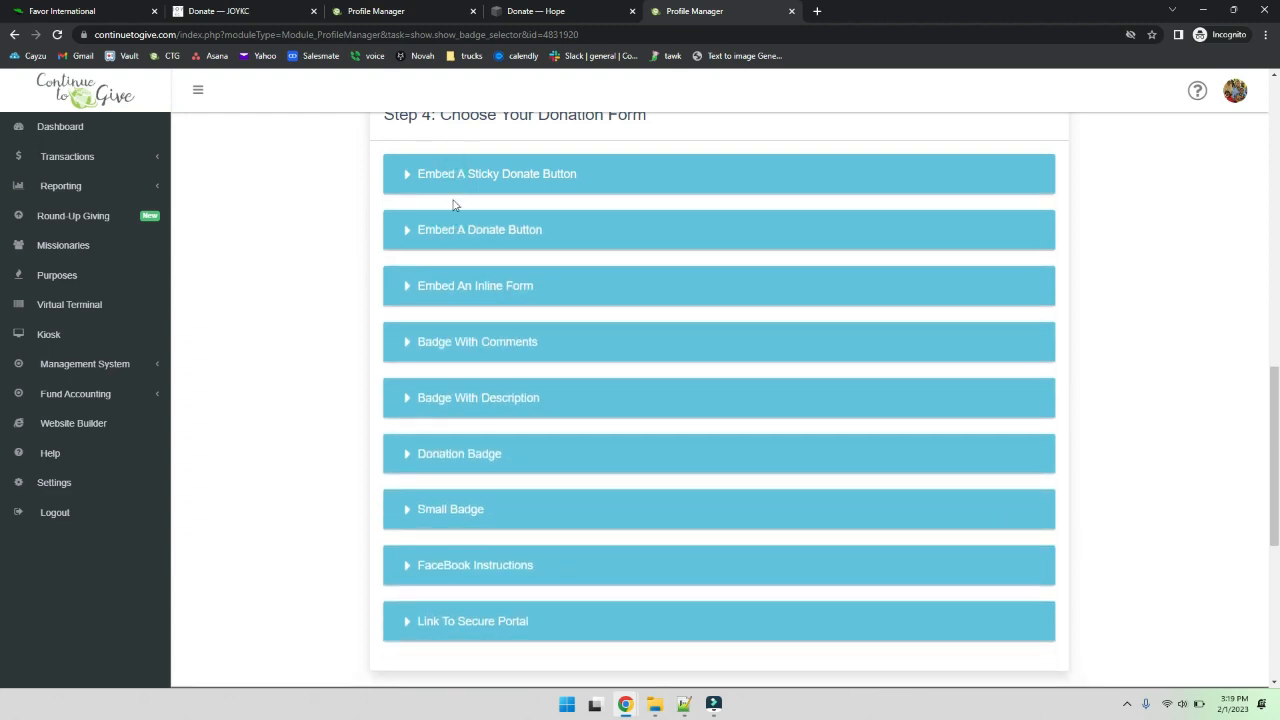
click(475, 290)
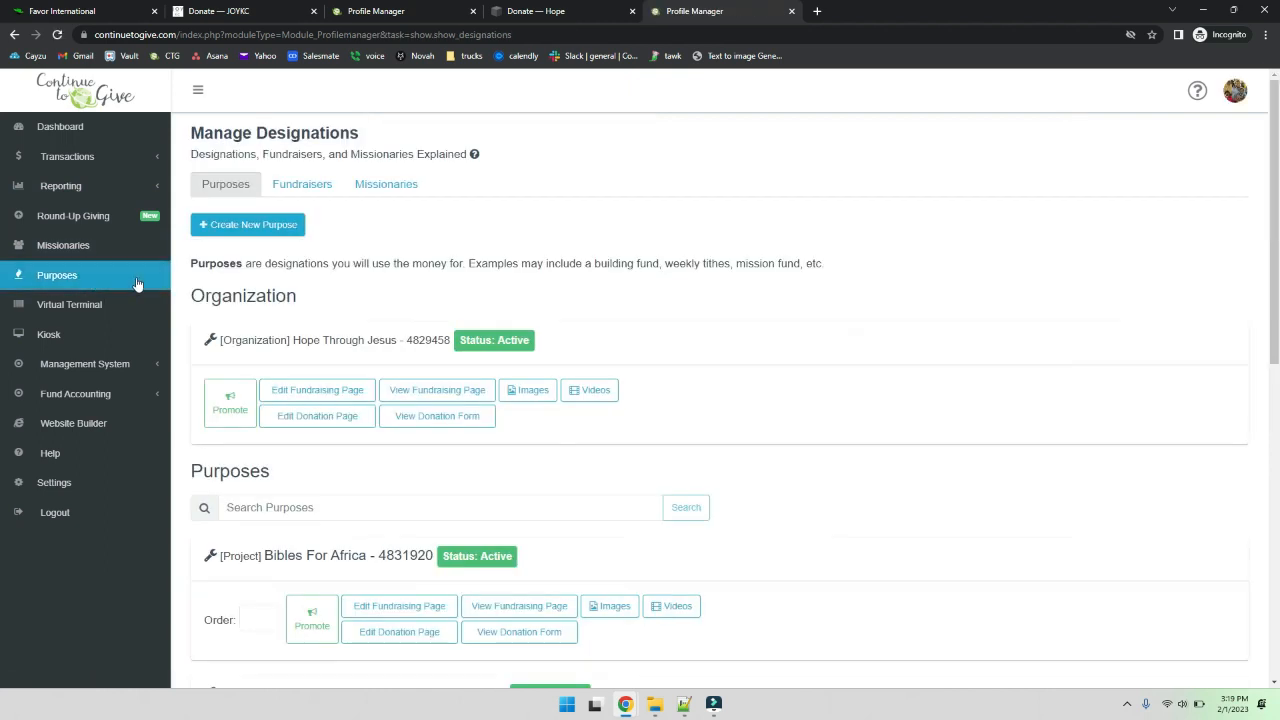
- Set the Hope Through Jesus organization's donation form header color to dark green, RGB 18, 100, 42, and save it
click(230, 398)
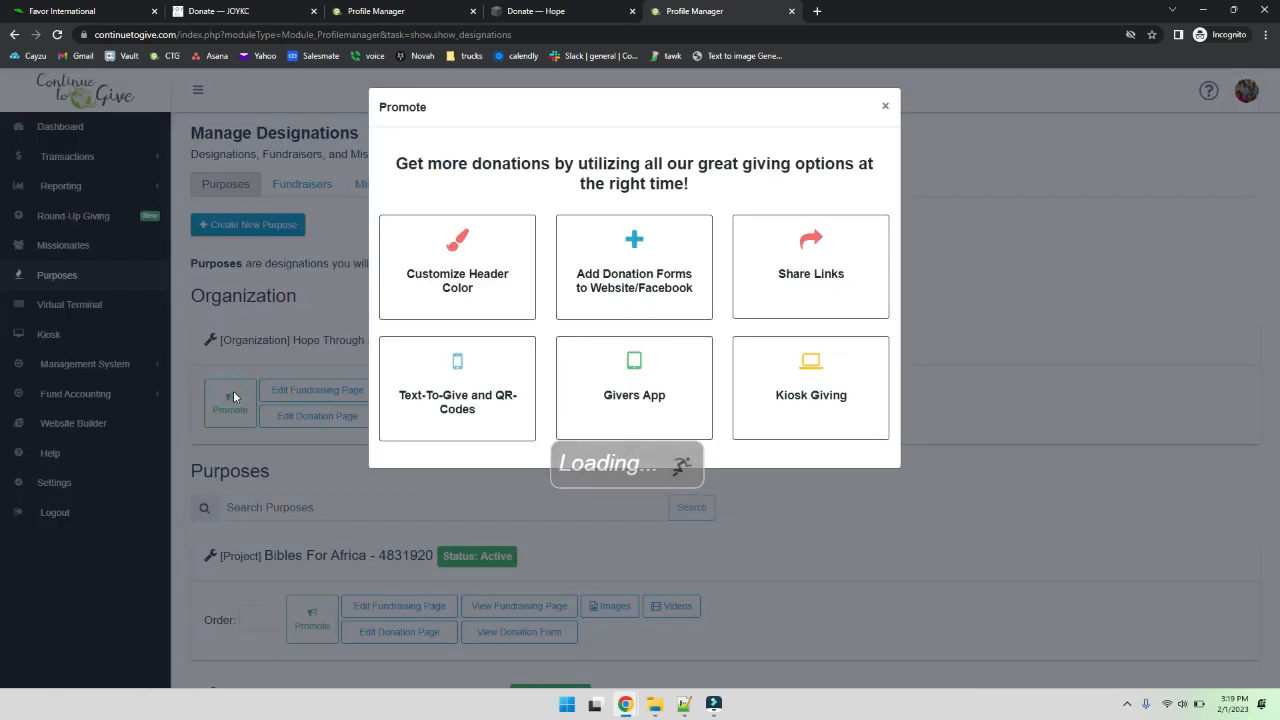
click(435, 292)
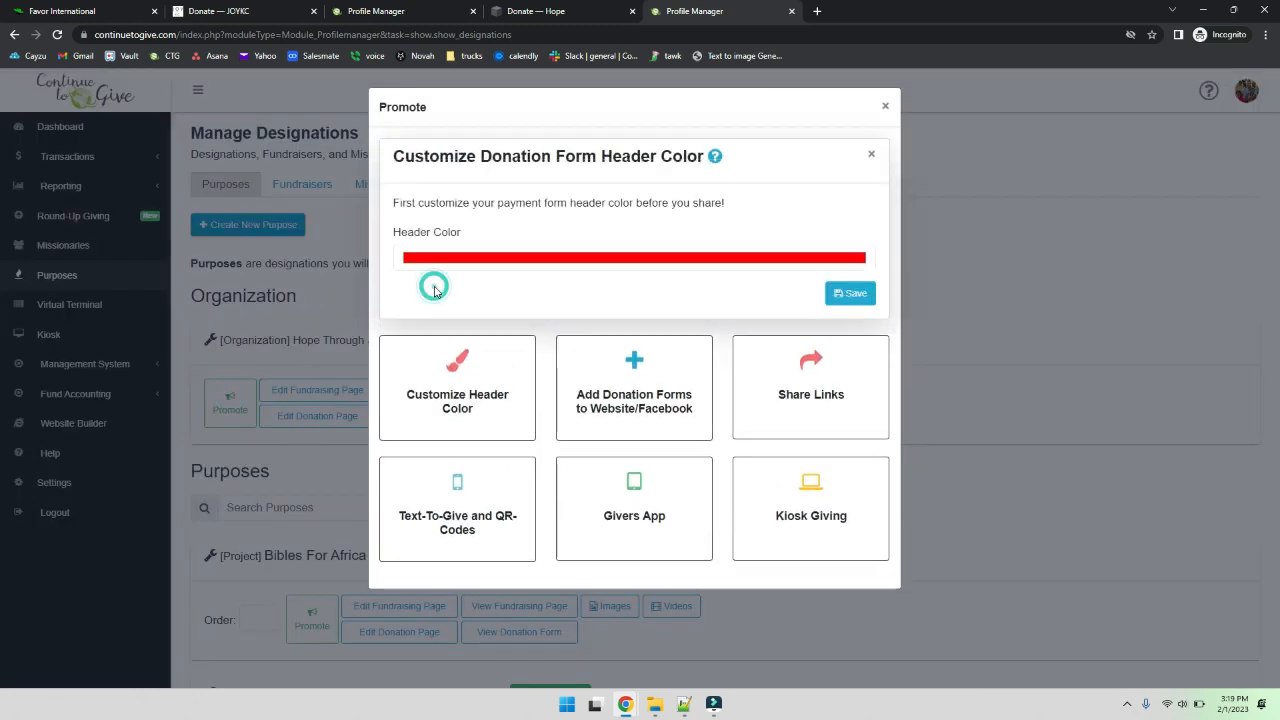
click(497, 258)
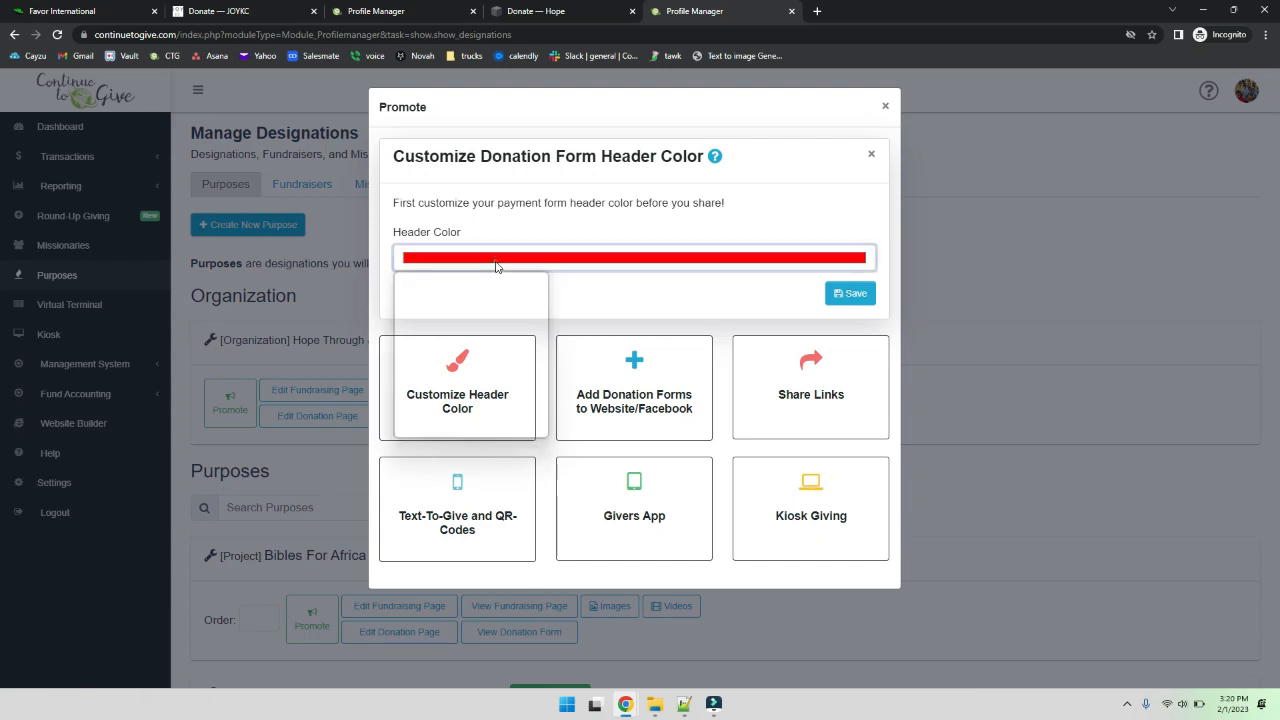
click(505, 379)
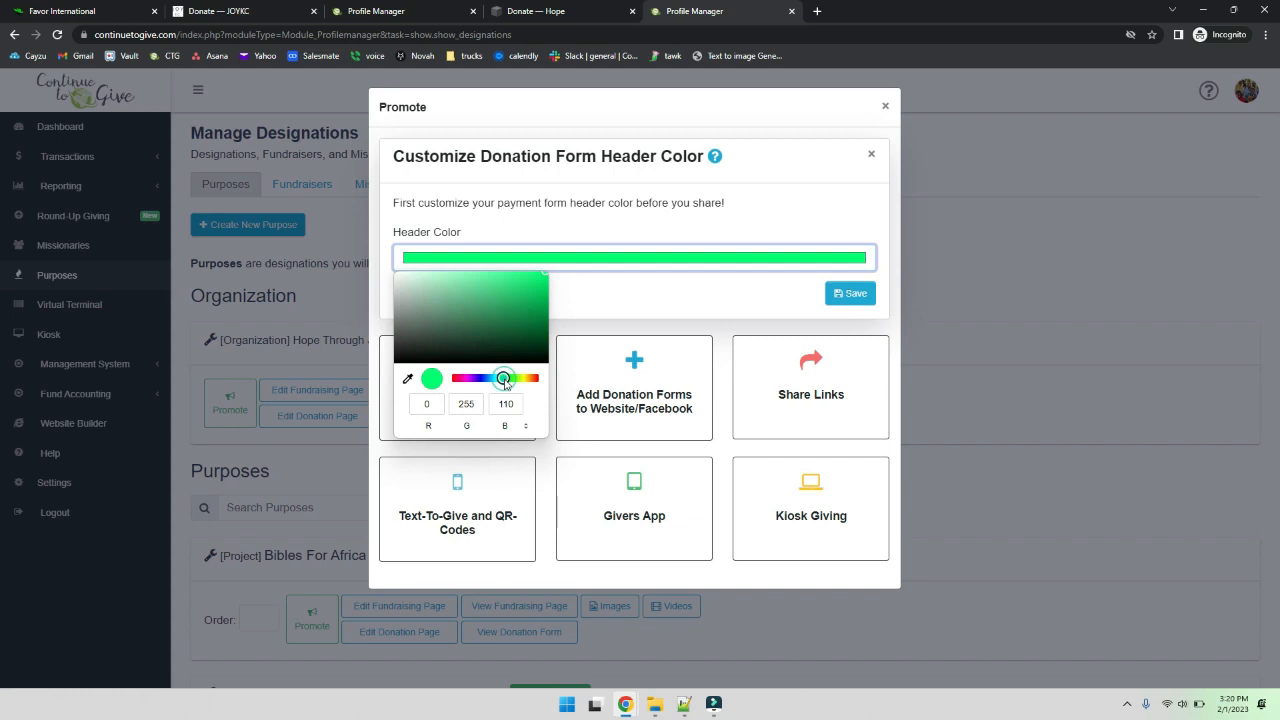
mouse_move(505, 380)
mouse_down()
mouse_move(457, 379)
mouse_move(497, 378)
mouse_up()
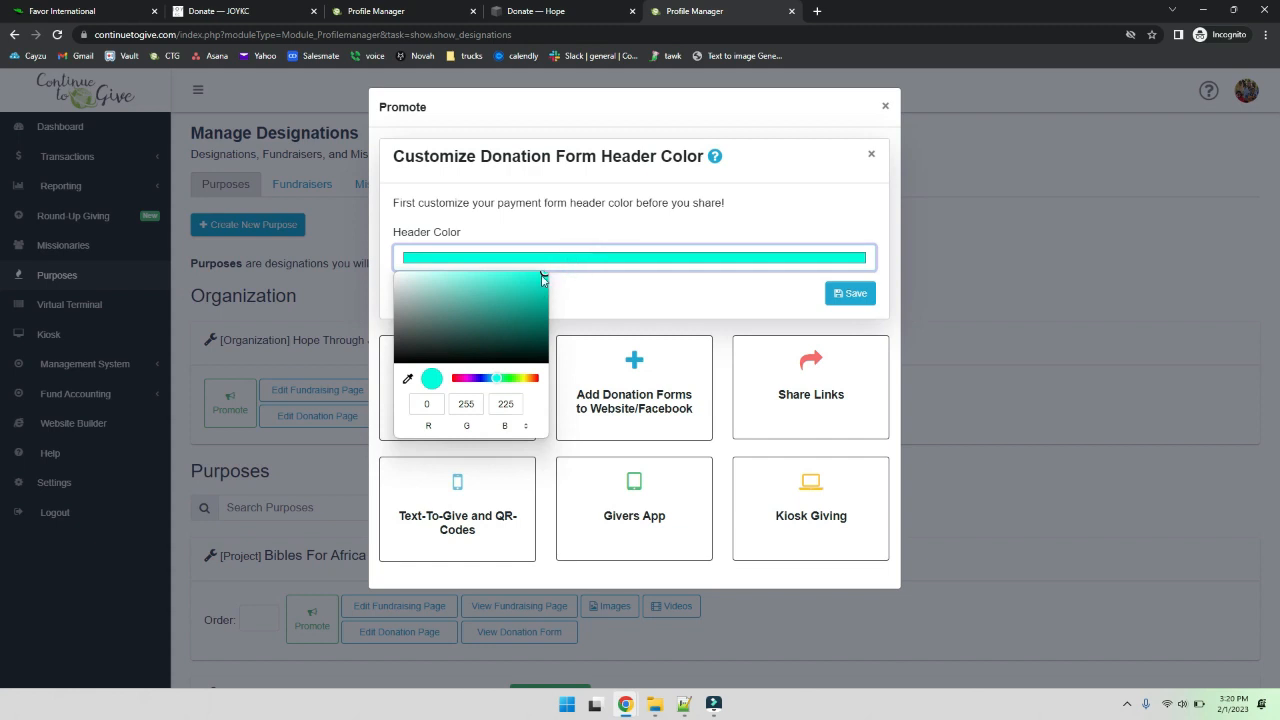
click(507, 379)
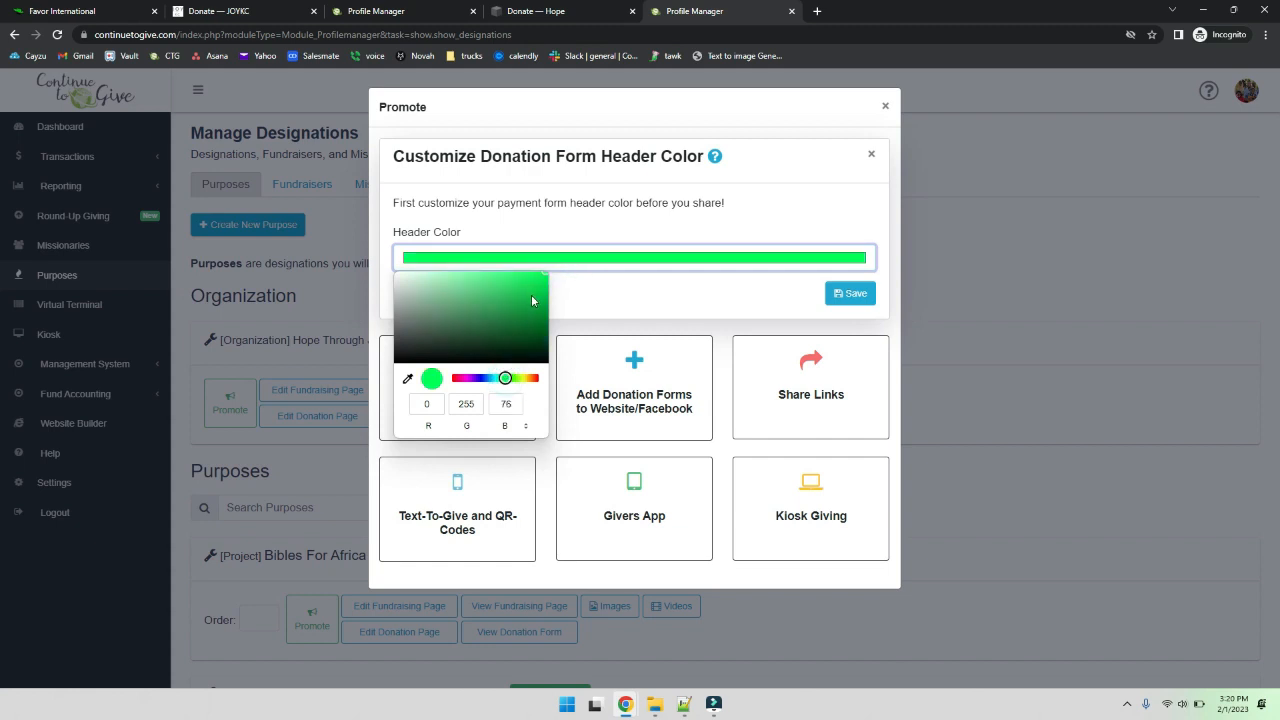
click(521, 328)
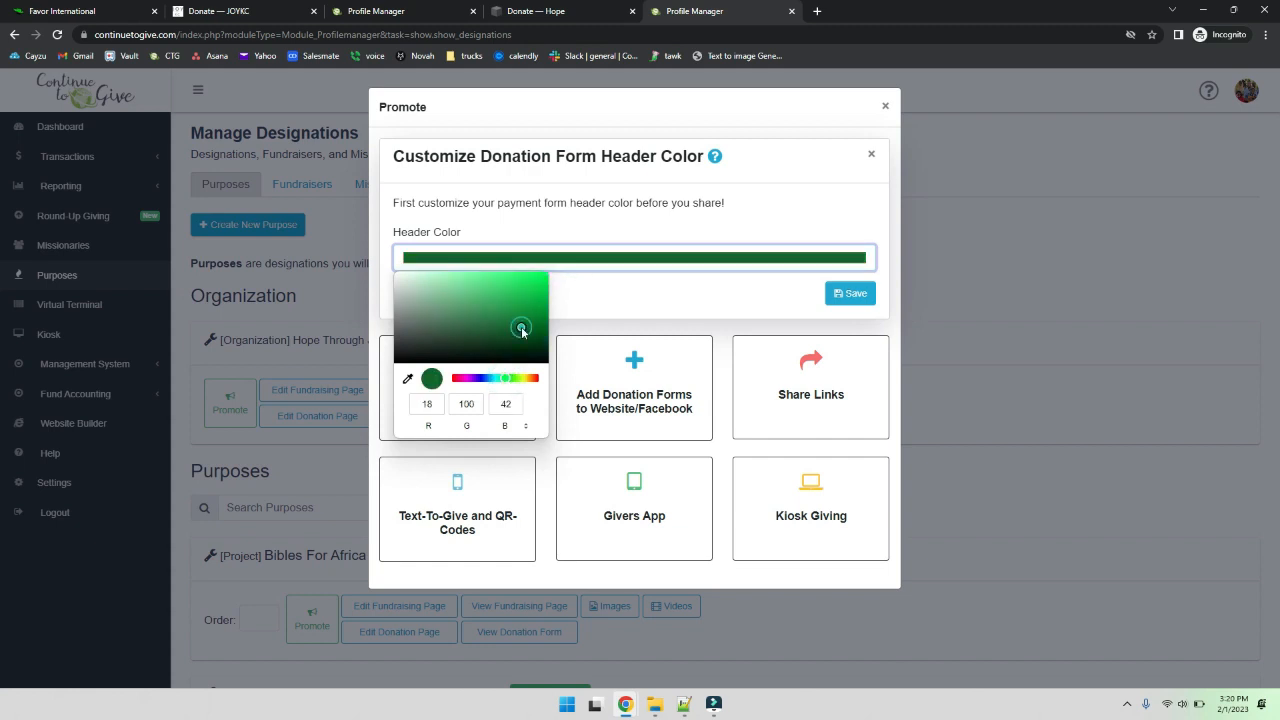
click(853, 294)
click(780, 196)
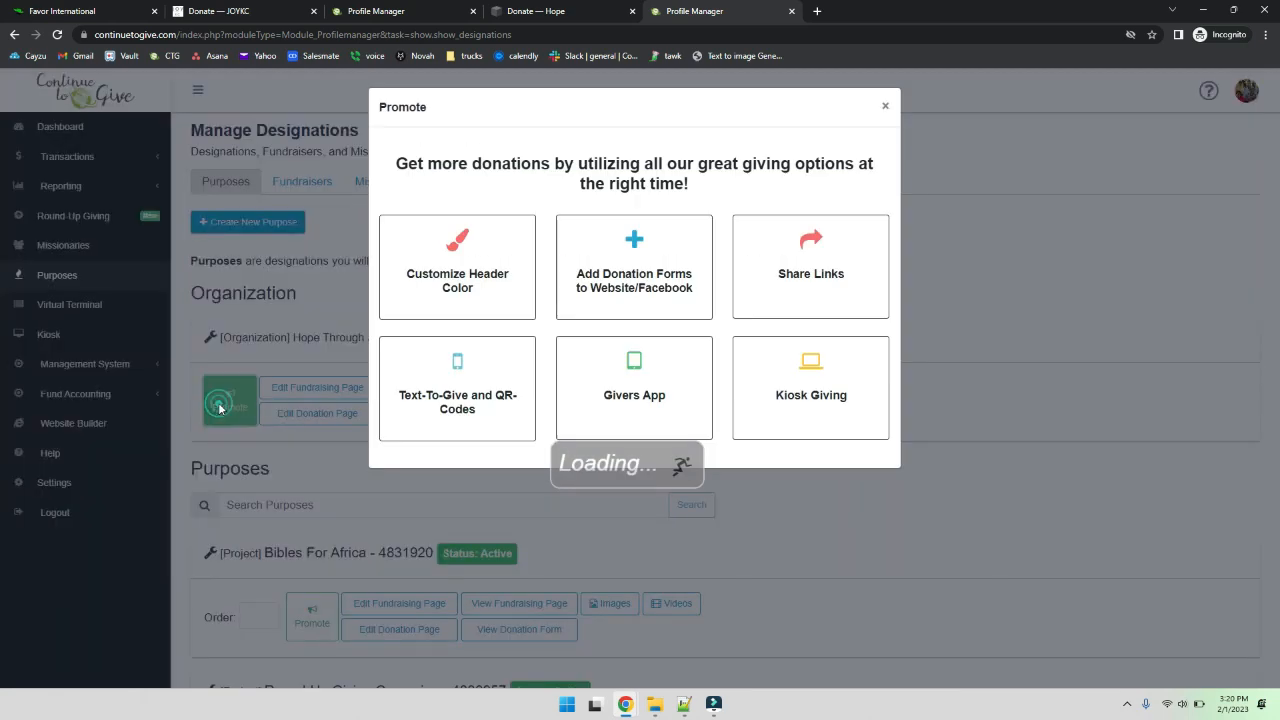
- Open the organization's instructions for adding donation forms to a website or Facebook and expand Embed An Inline Form
click(694, 286)
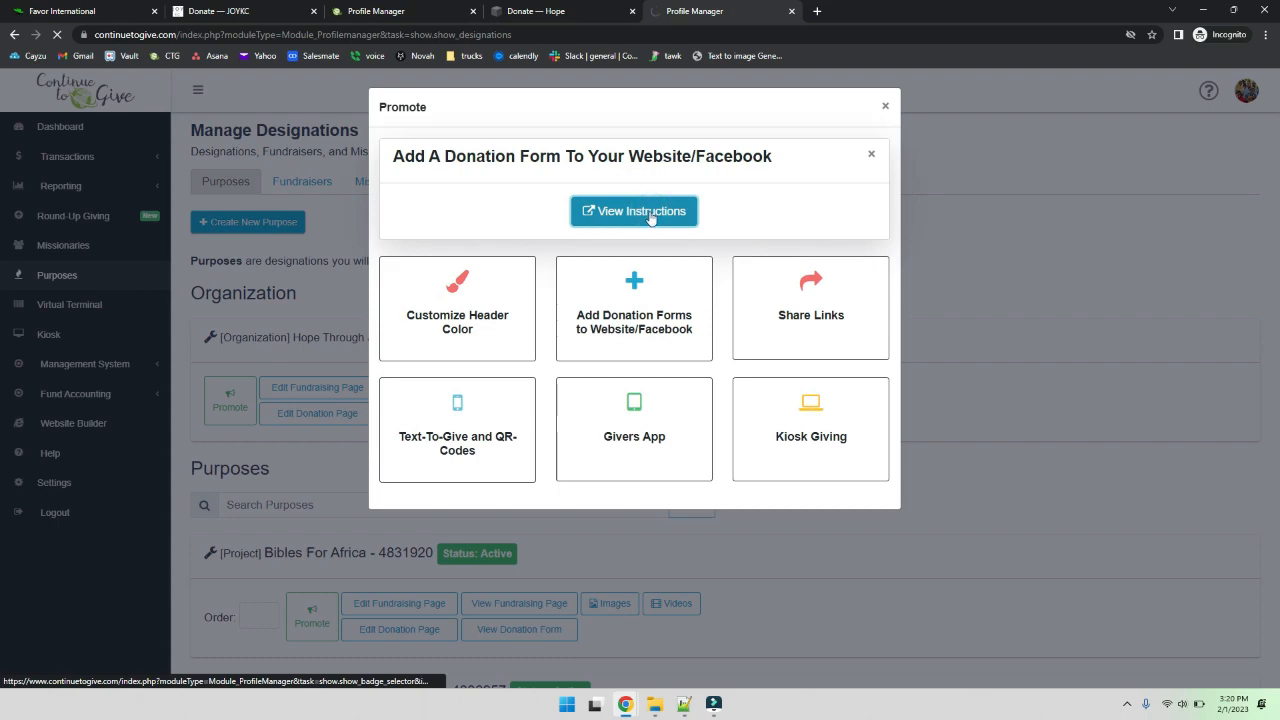
scroll(306, 451, down, 6)
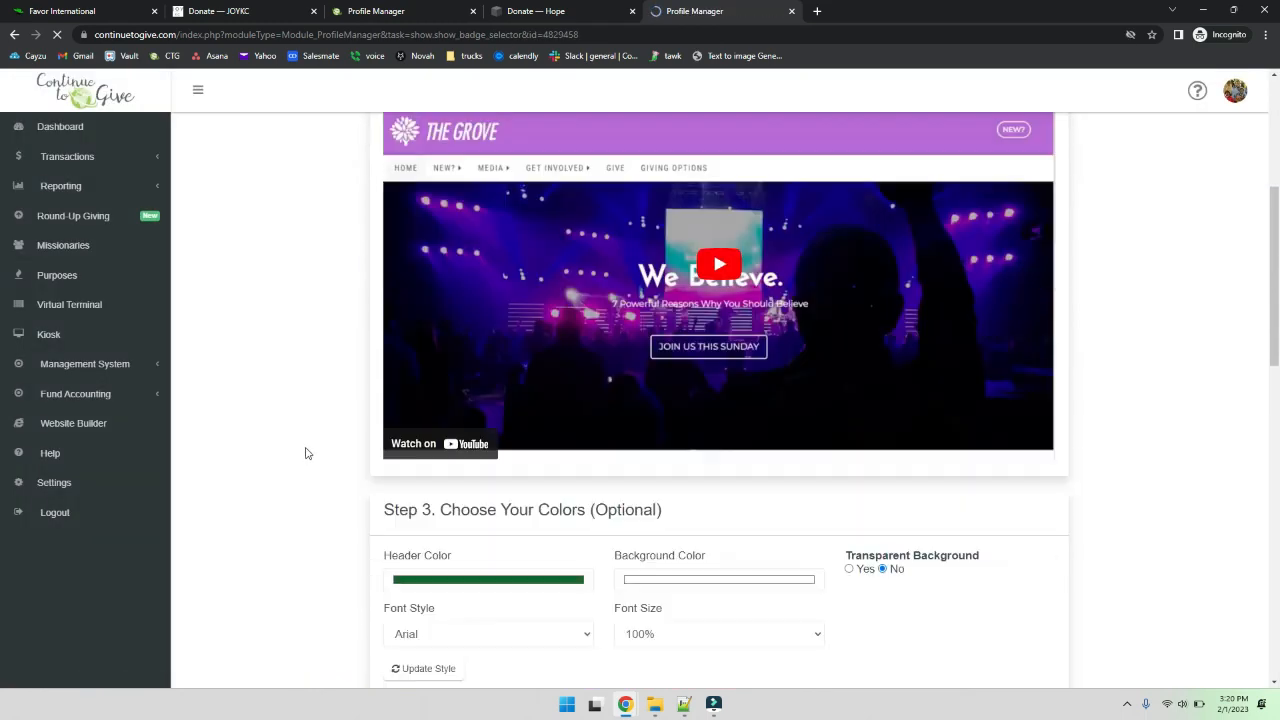
scroll(260, 476, down, 2)
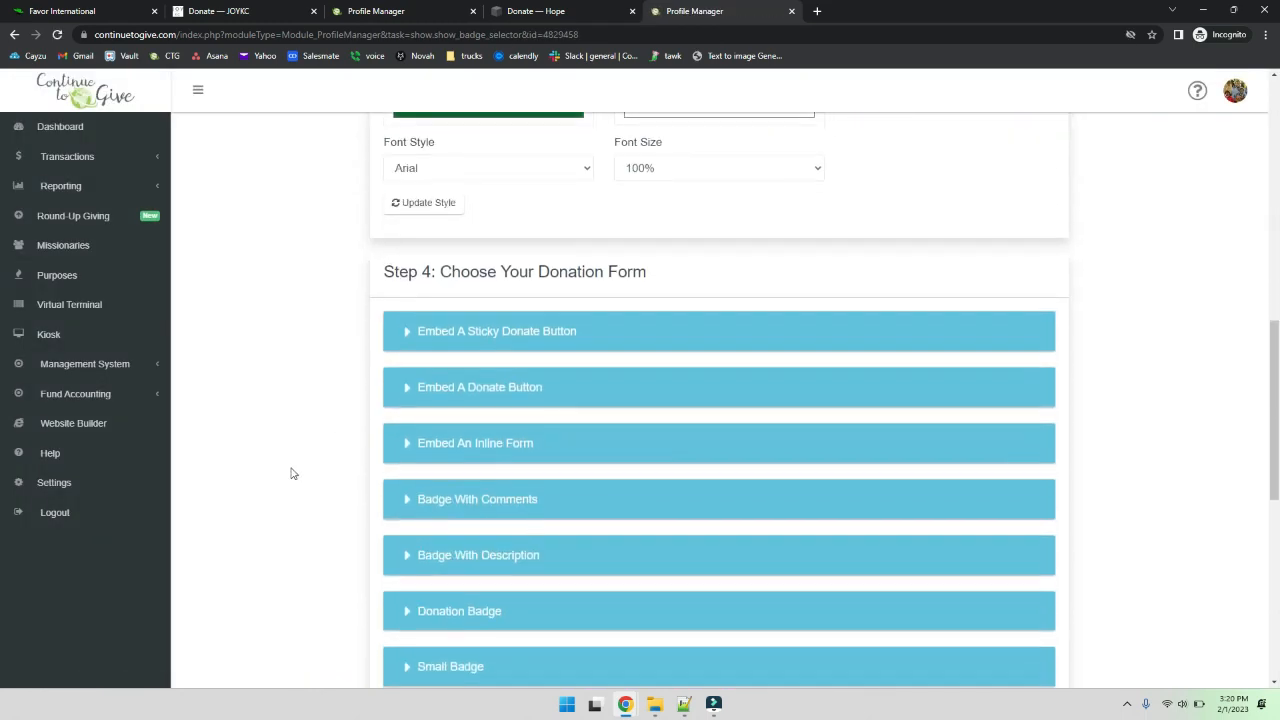
click(527, 447)
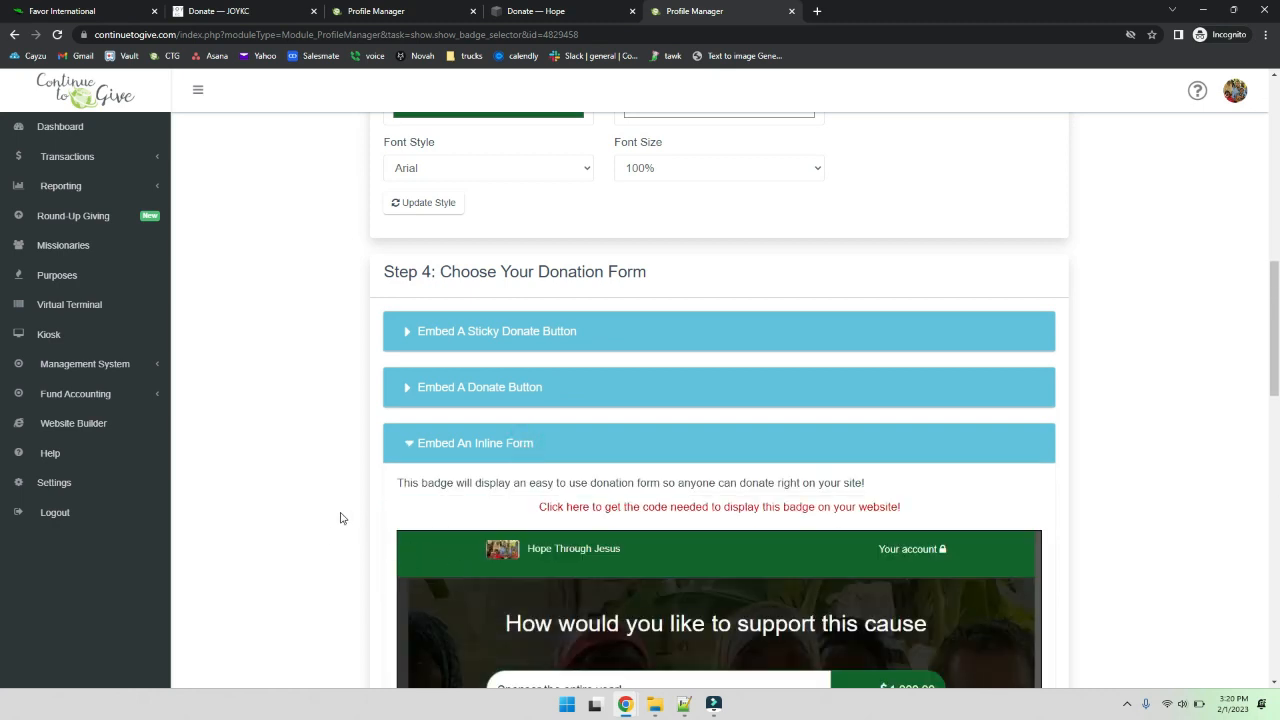
- Change the donation form's header color to crimson red, #bc2947, and update the style
scroll(340, 517, down, 2)
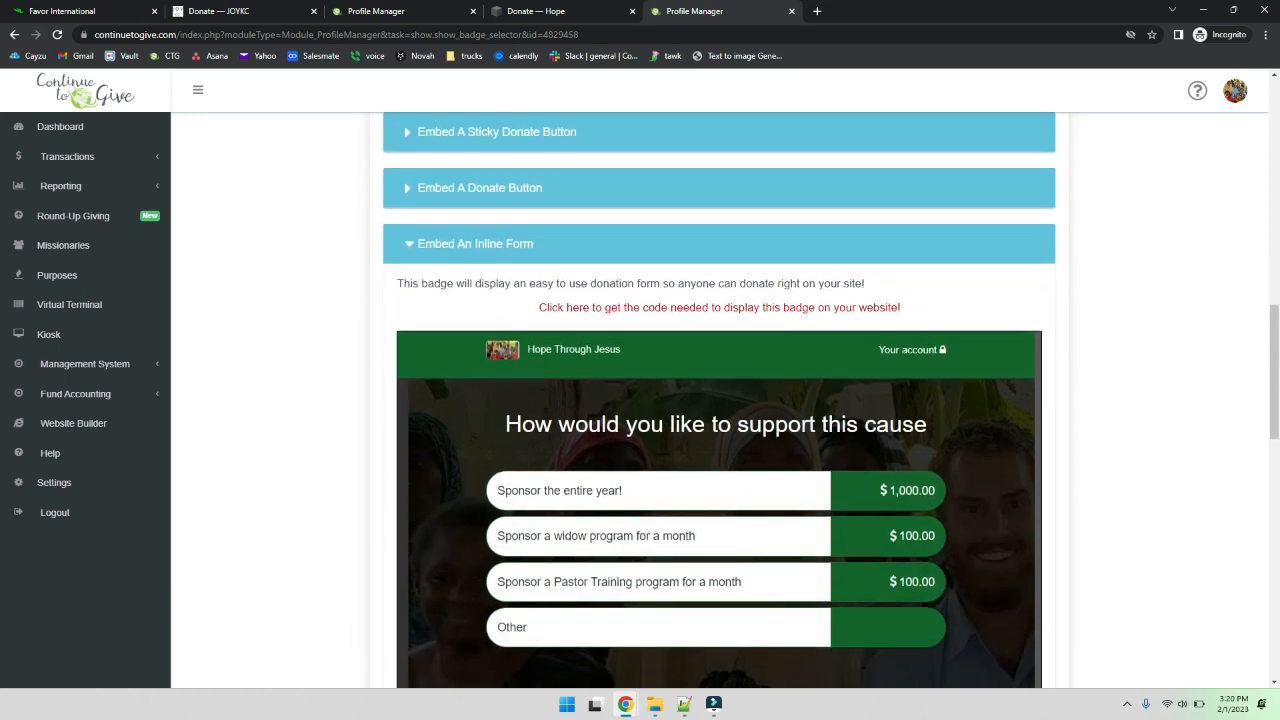
scroll(378, 430, up, 3)
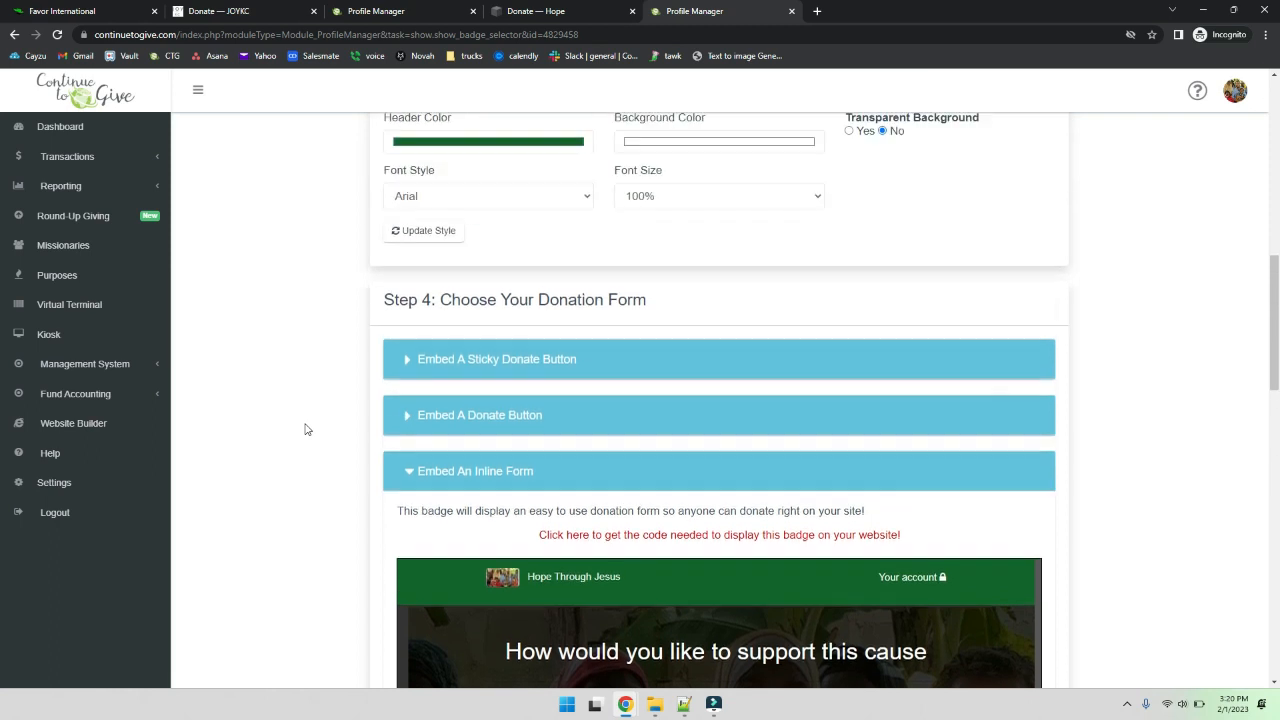
click(511, 251)
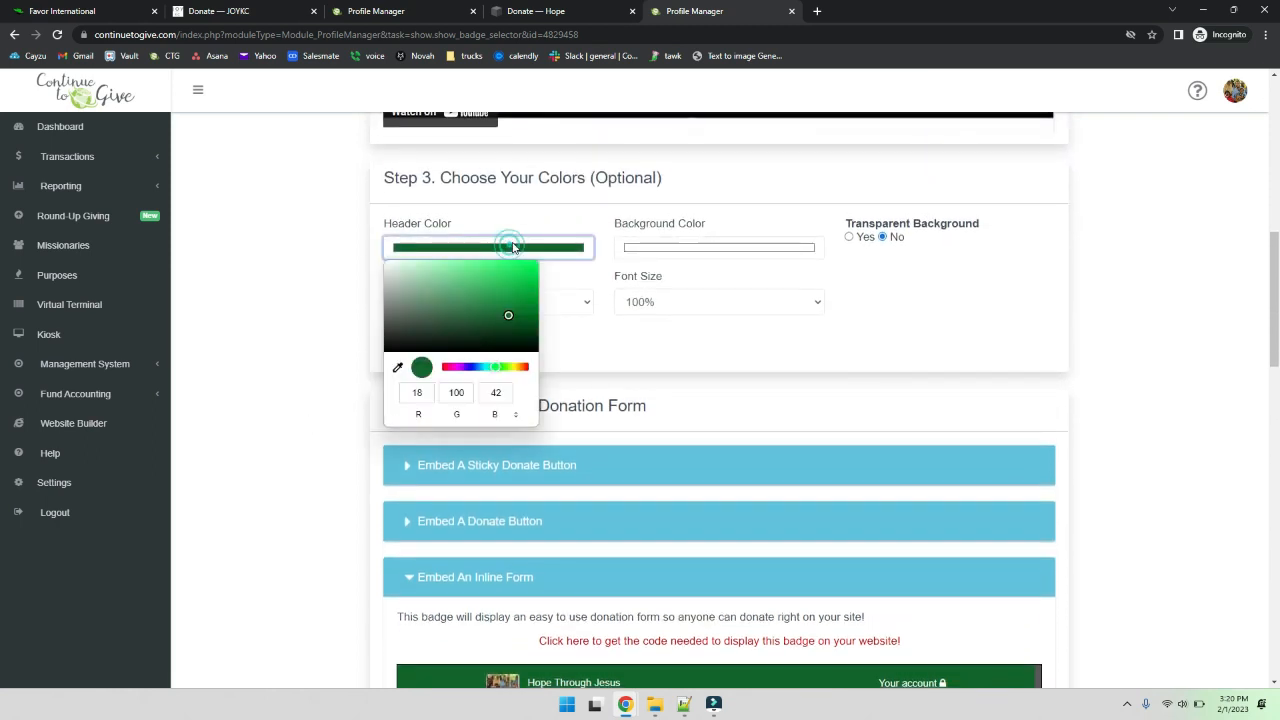
click(446, 367)
click(502, 285)
click(853, 289)
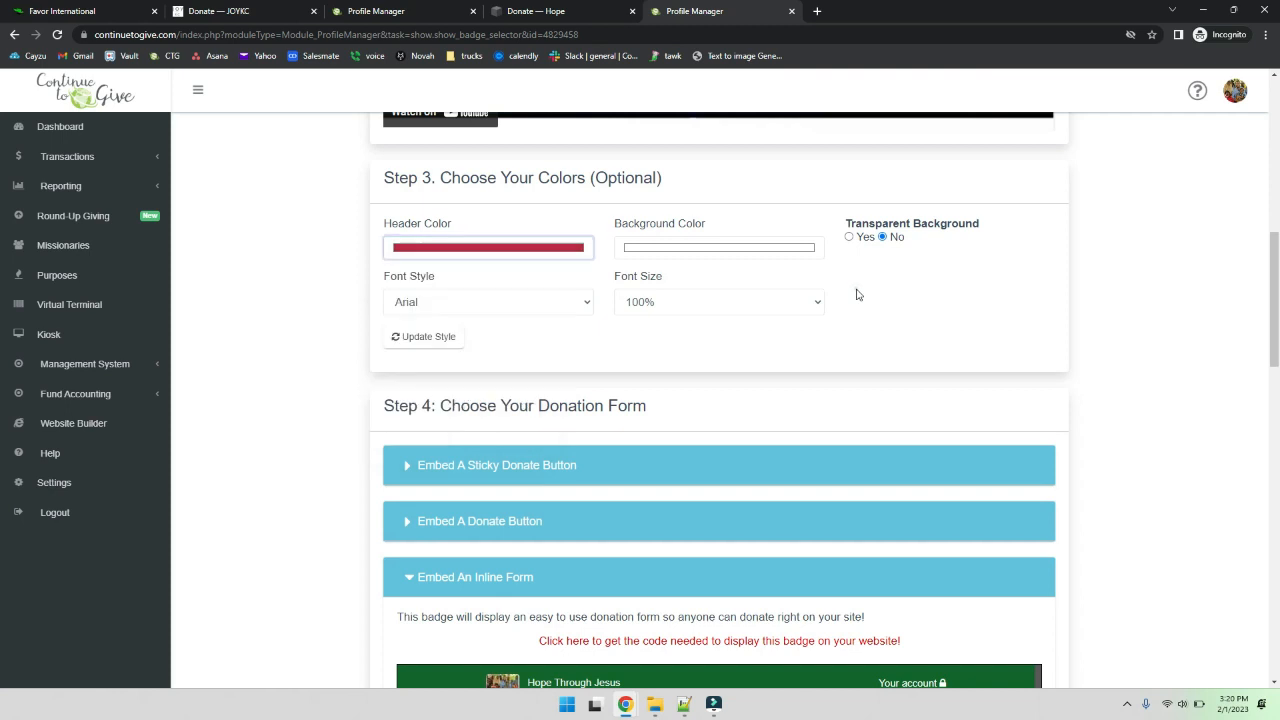
click(444, 342)
scroll(463, 346, down, 4)
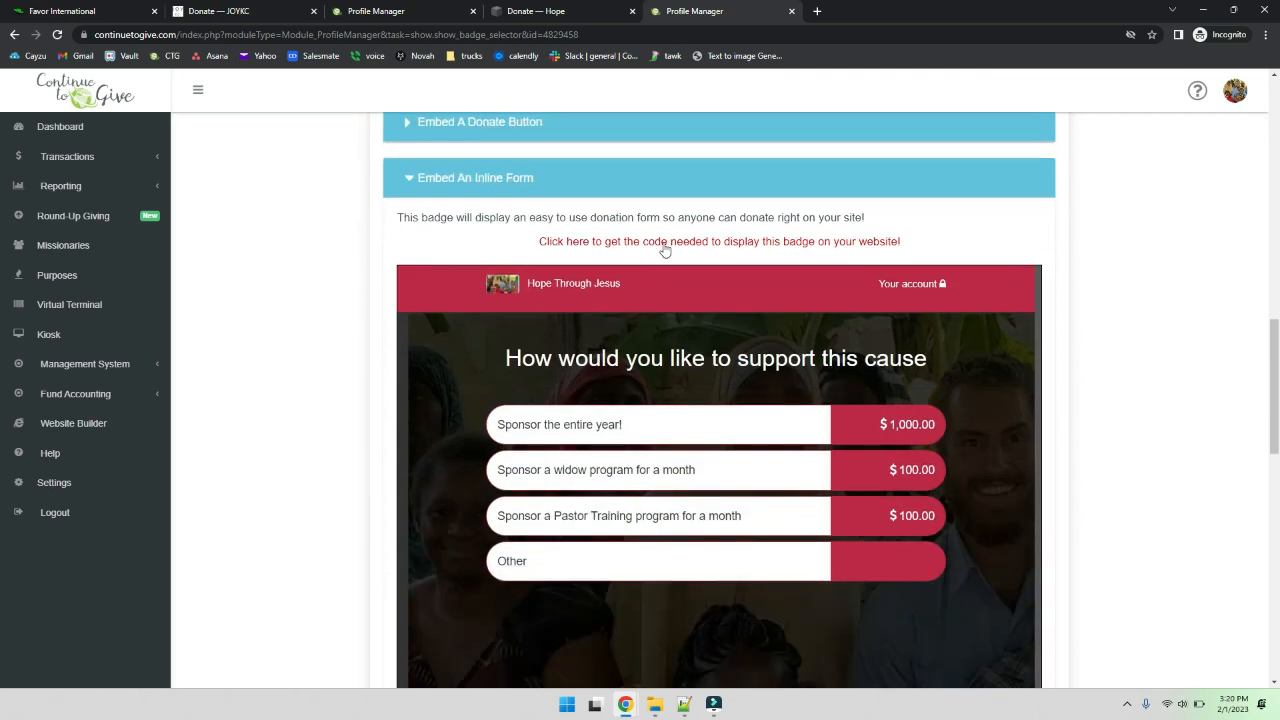
- Open the inline form's embed code, copy the whole badge code, and review the properties available for customizing the badge
click(665, 243)
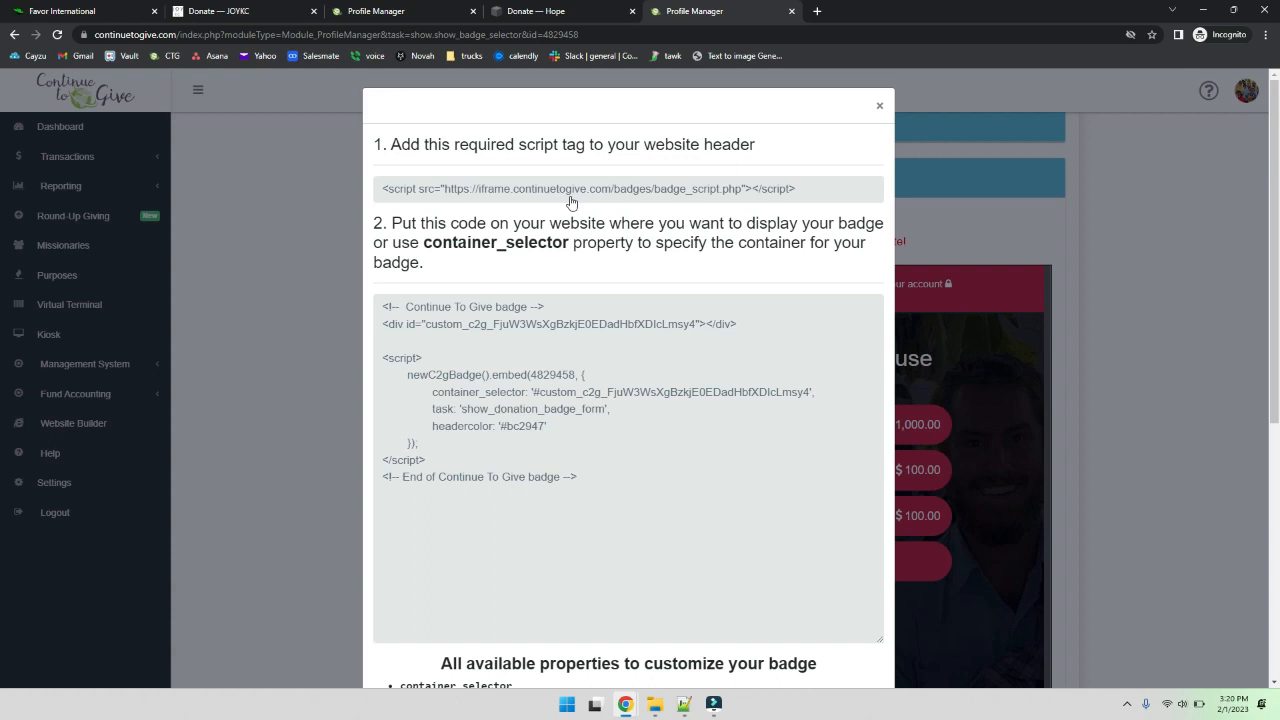
click(558, 450)
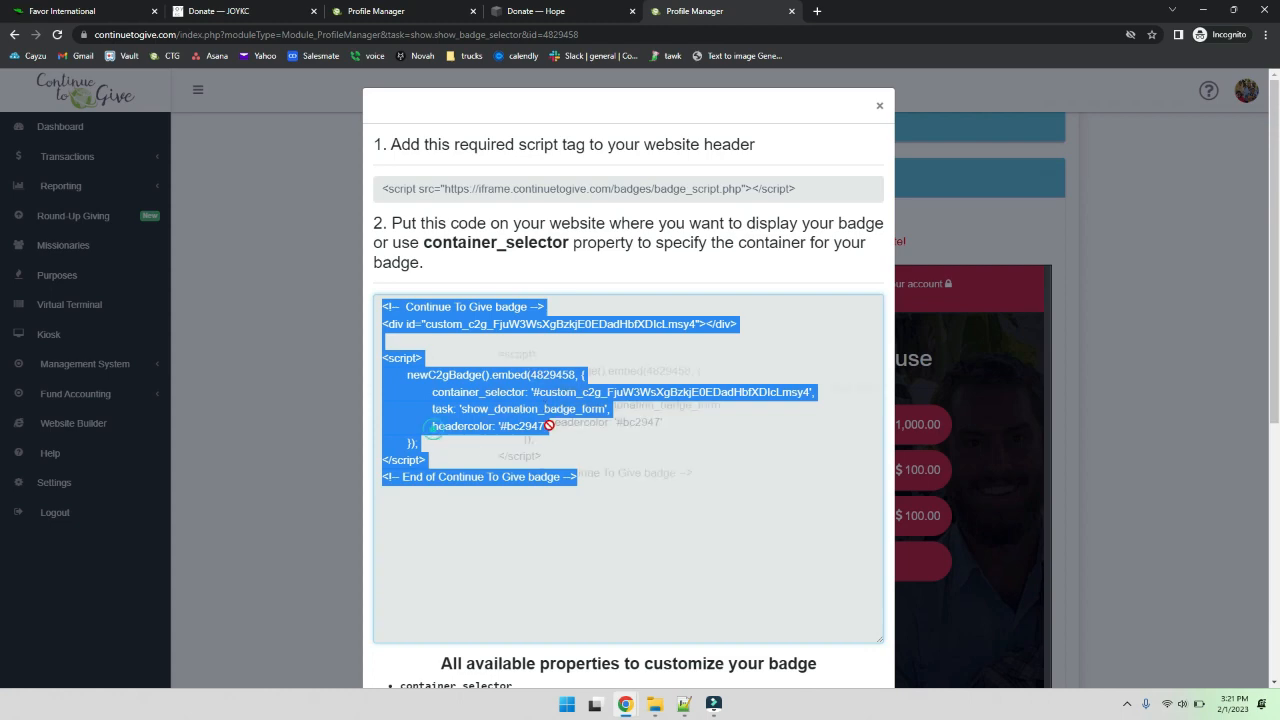
scroll(478, 330, down, 2)
scroll(478, 330, down, 4)
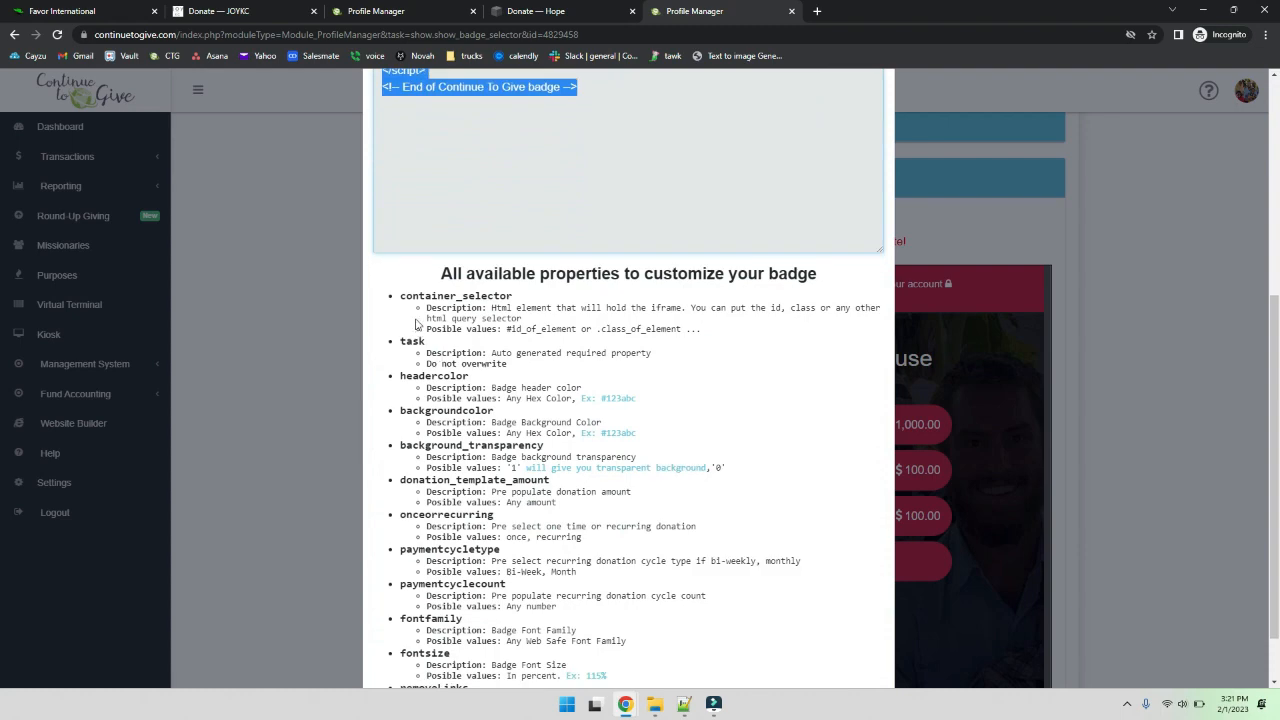
scroll(414, 320, down, 1)
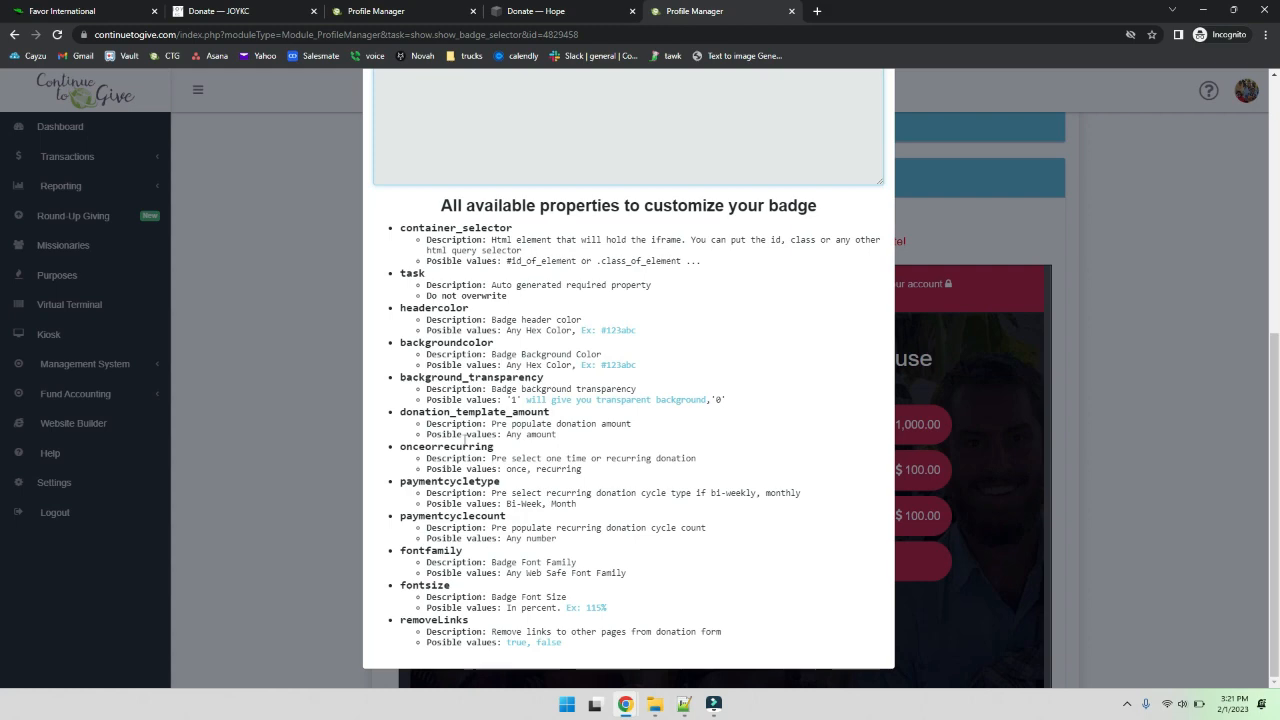
scroll(463, 456, up, 7)
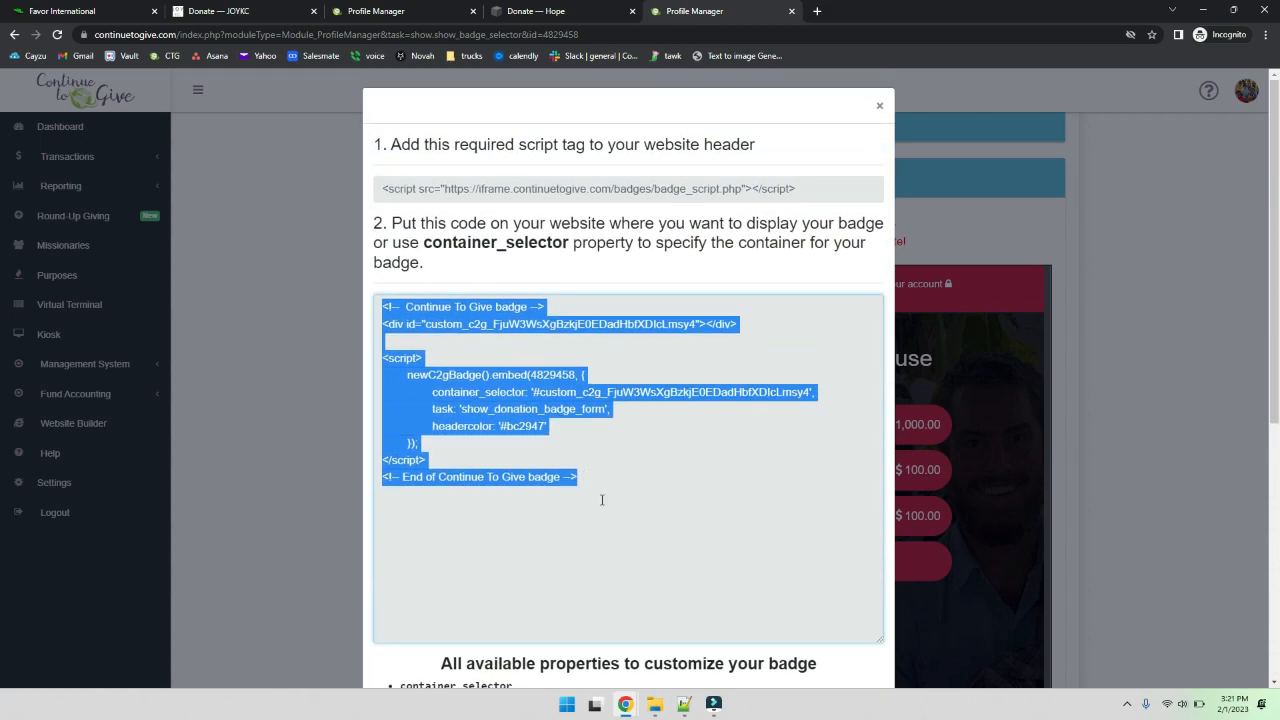
- Switch to the Squarespace site, leave Code Injection, and open the Hope site's Donate page for editing
mouse_move(626, 706)
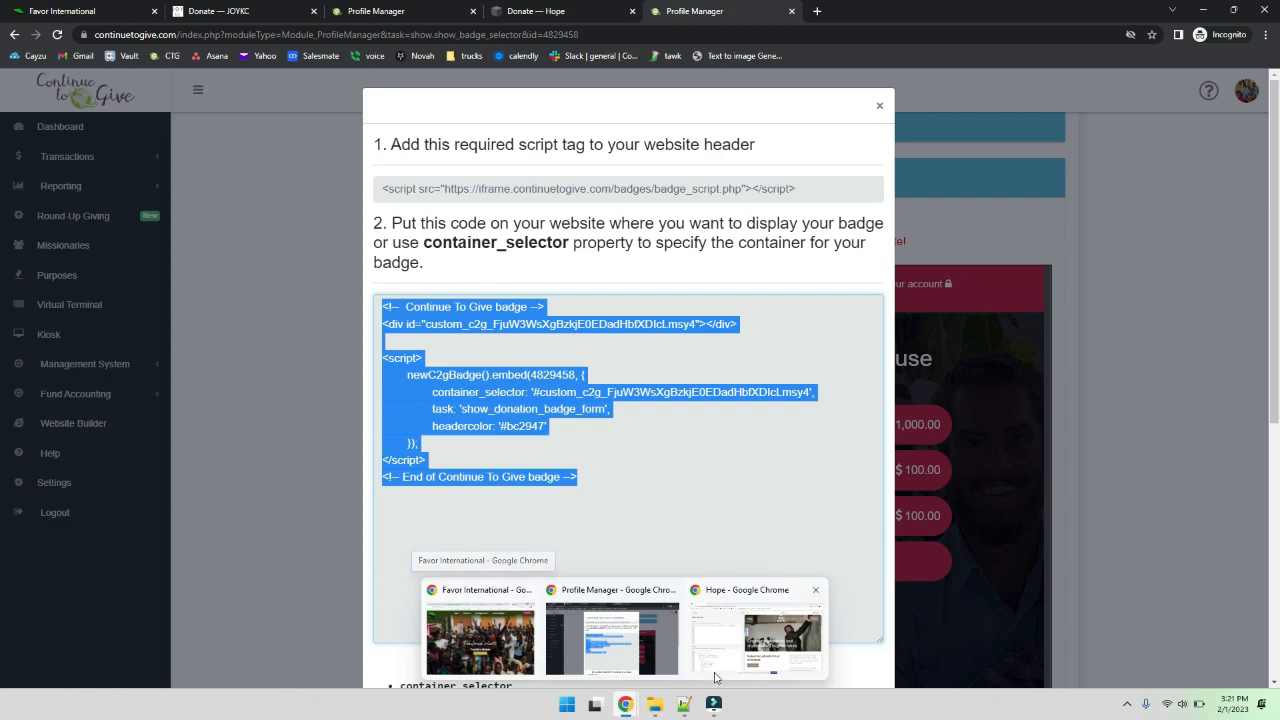
click(735, 645)
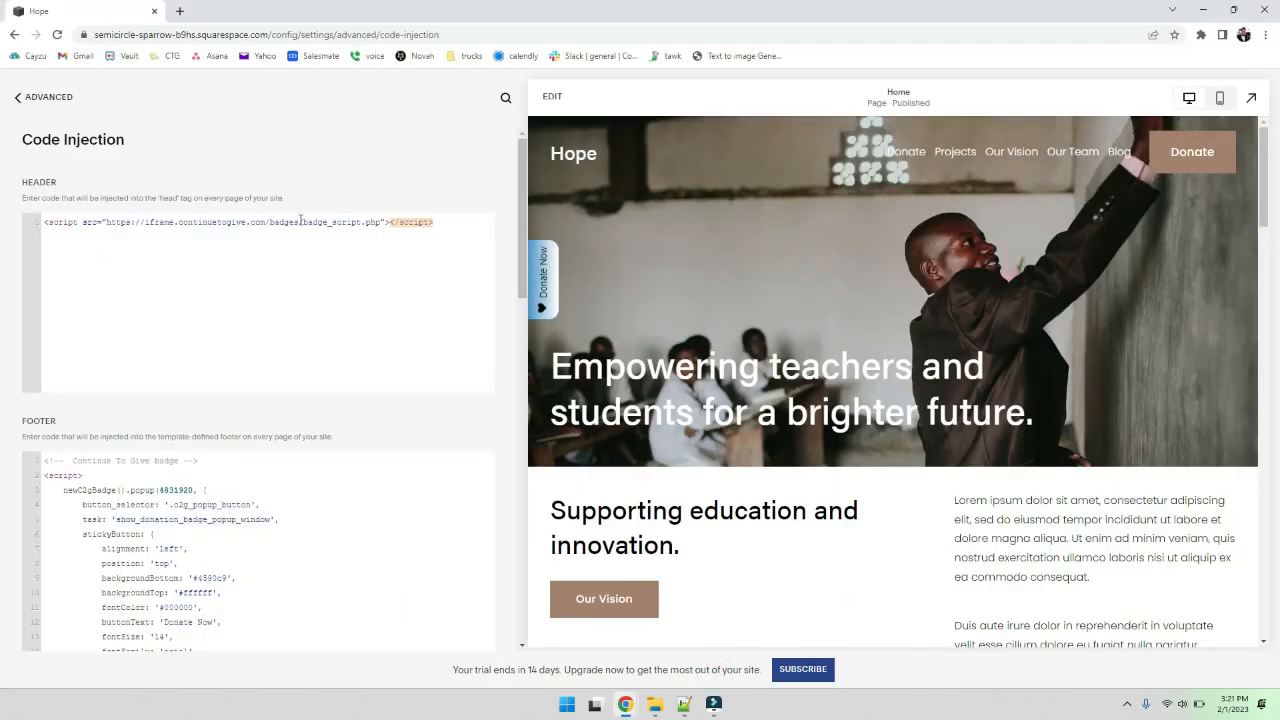
click(60, 97)
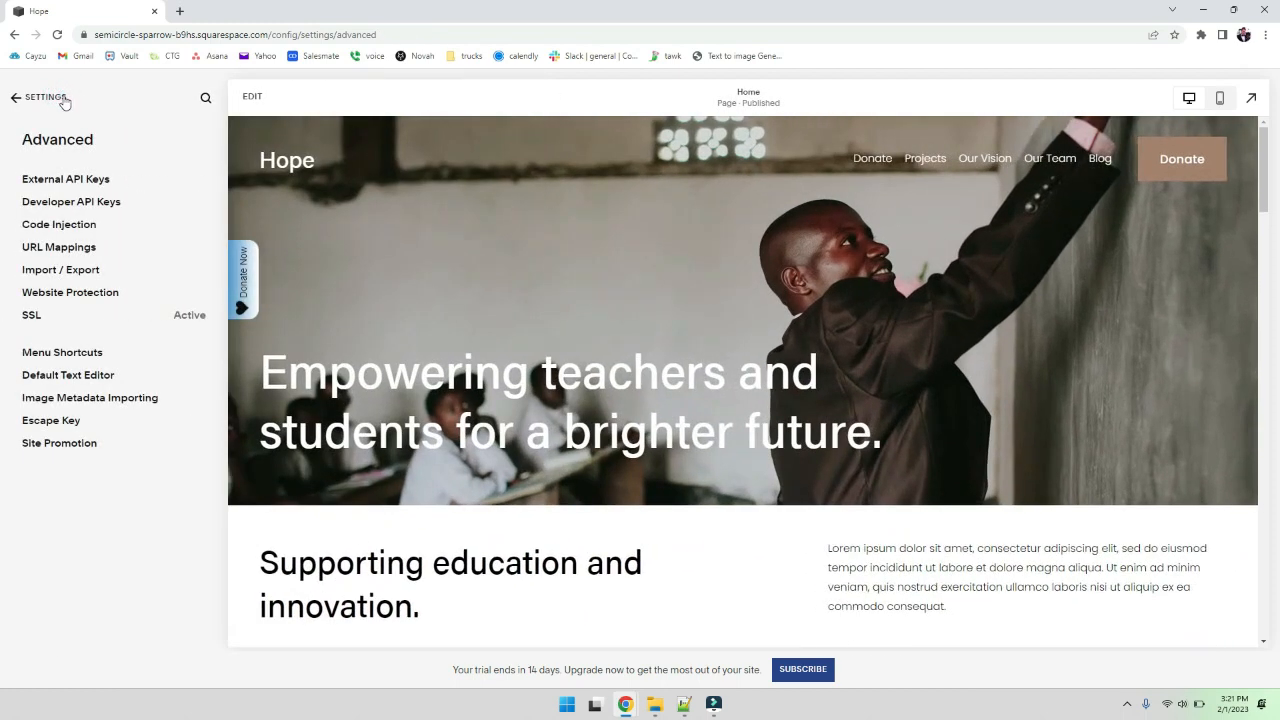
click(1178, 173)
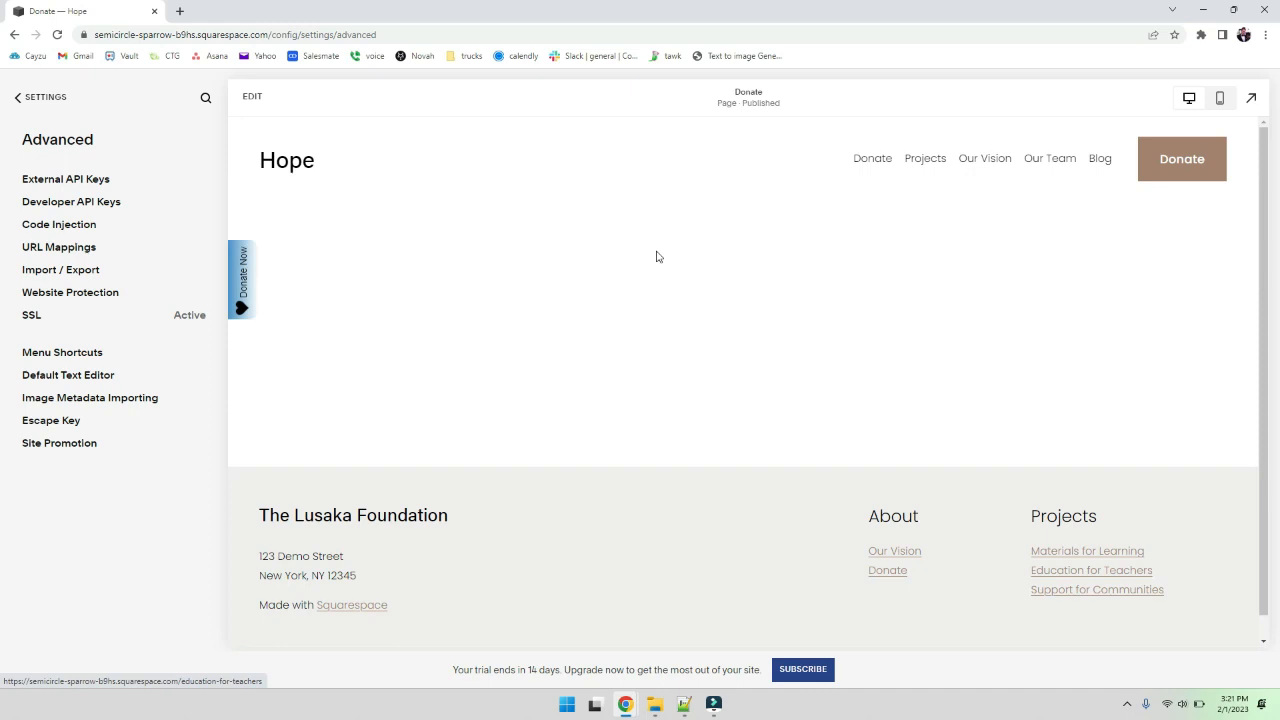
click(251, 95)
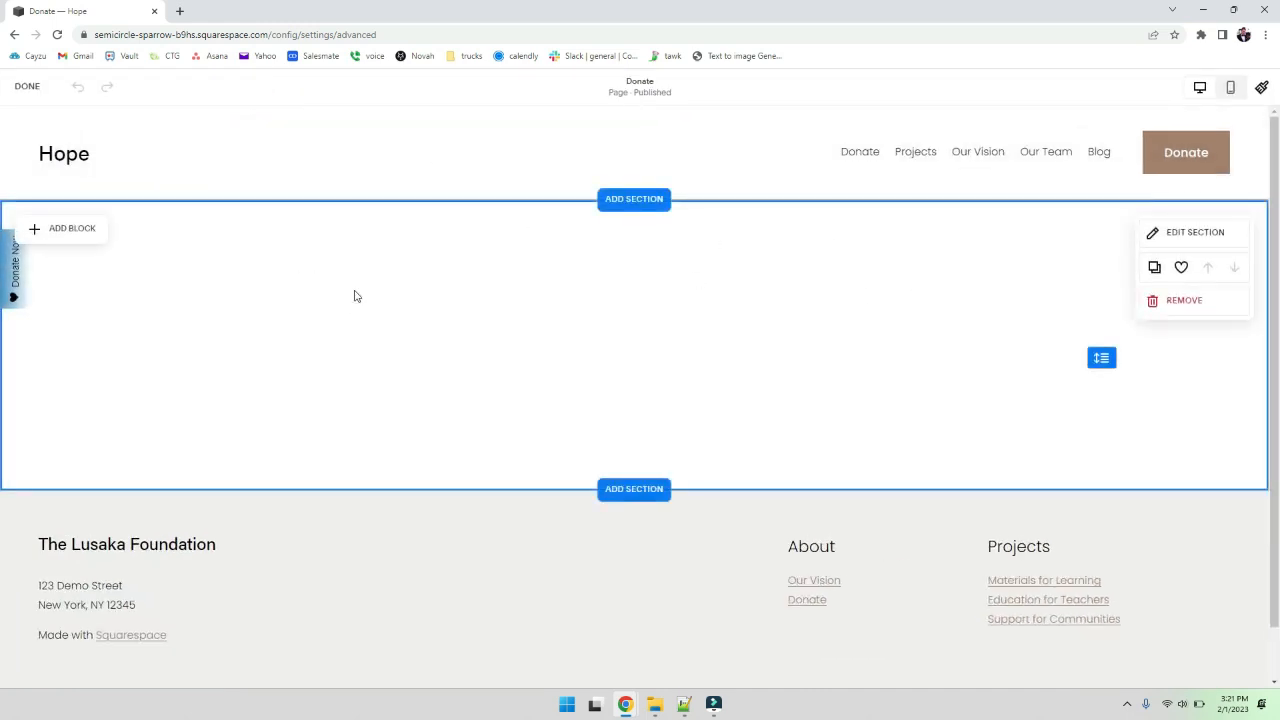
- Add a Code block to the Donate page's empty section and enlarge it to span most of the page width and height
click(83, 238)
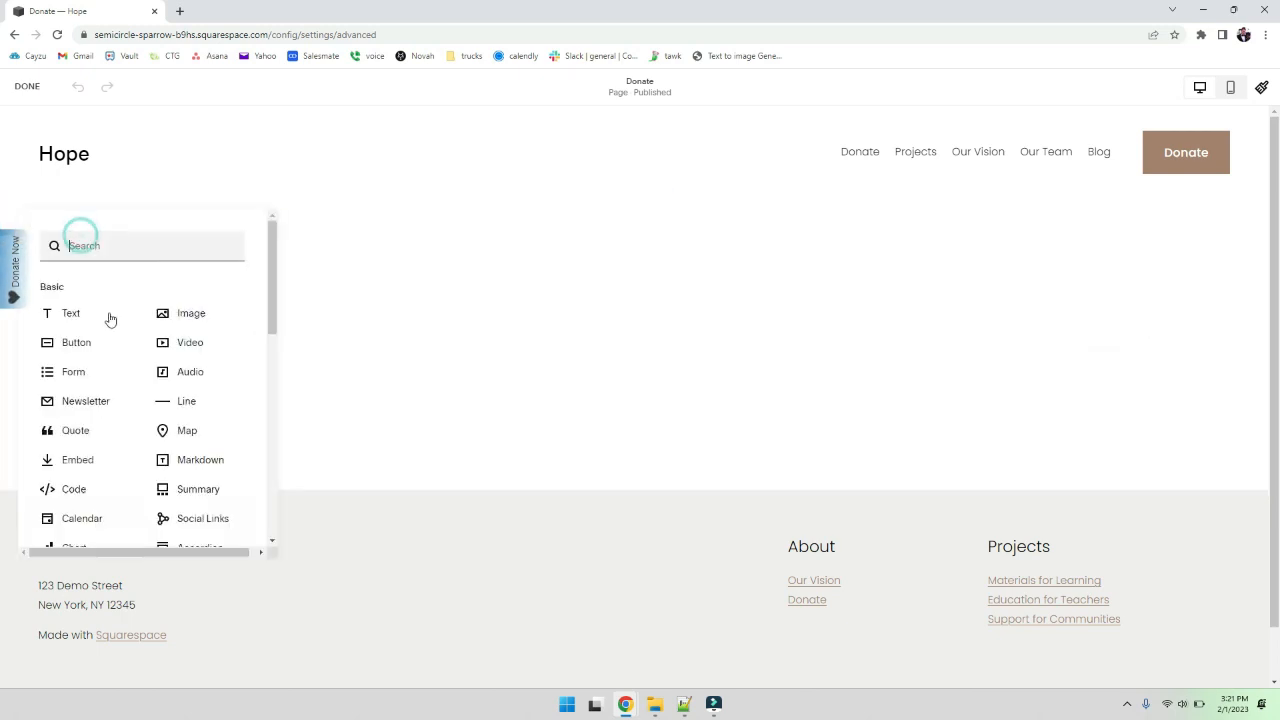
click(88, 491)
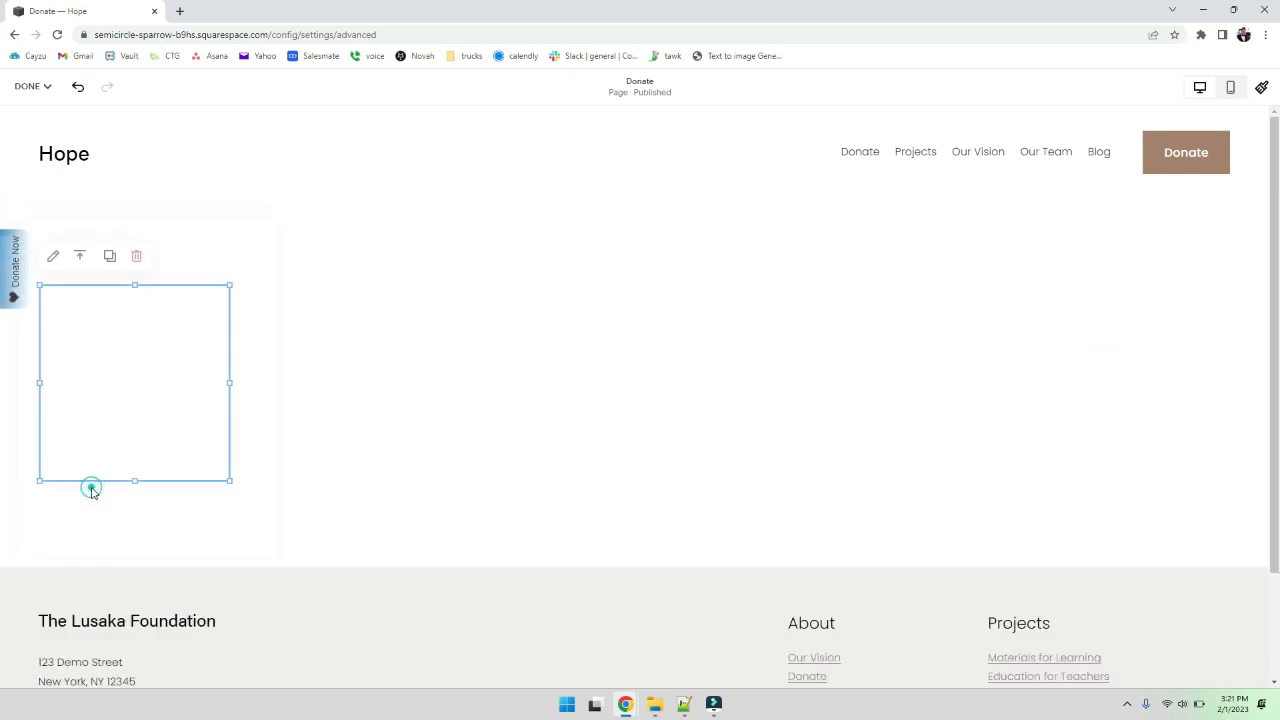
drag(231, 380, 1131, 402)
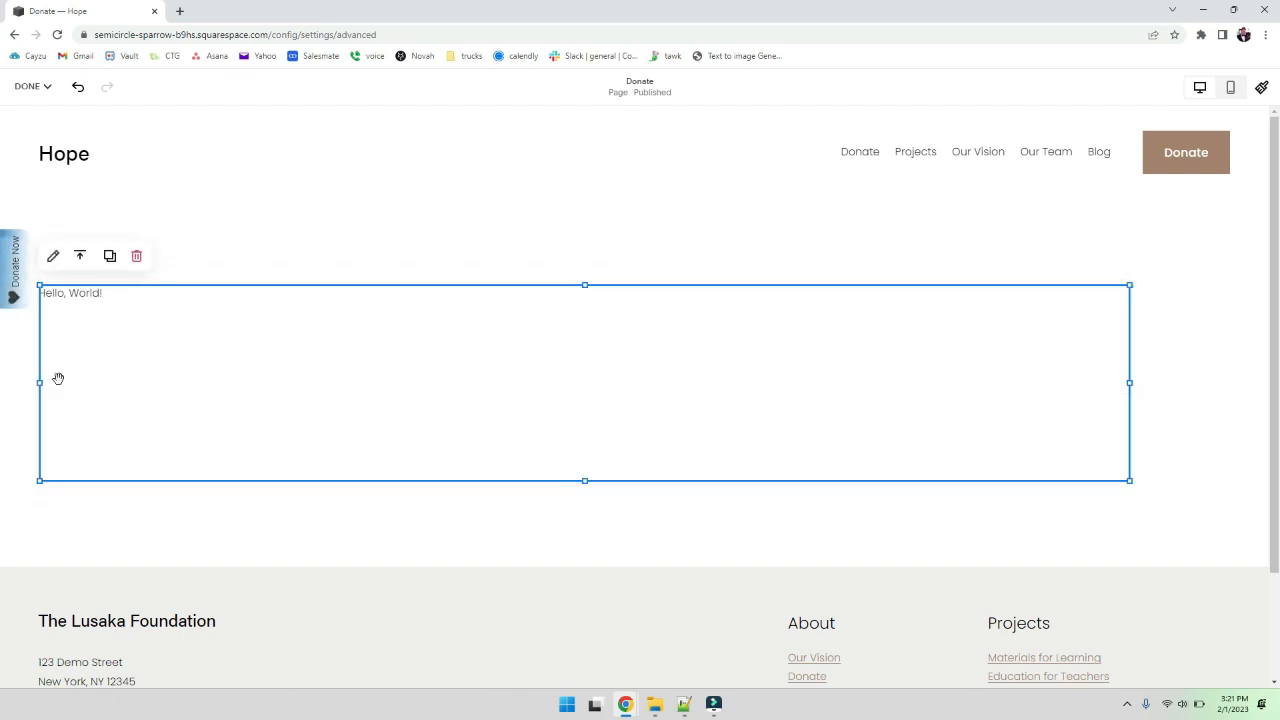
drag(39, 384, 66, 392)
drag(120, 391, 123, 392)
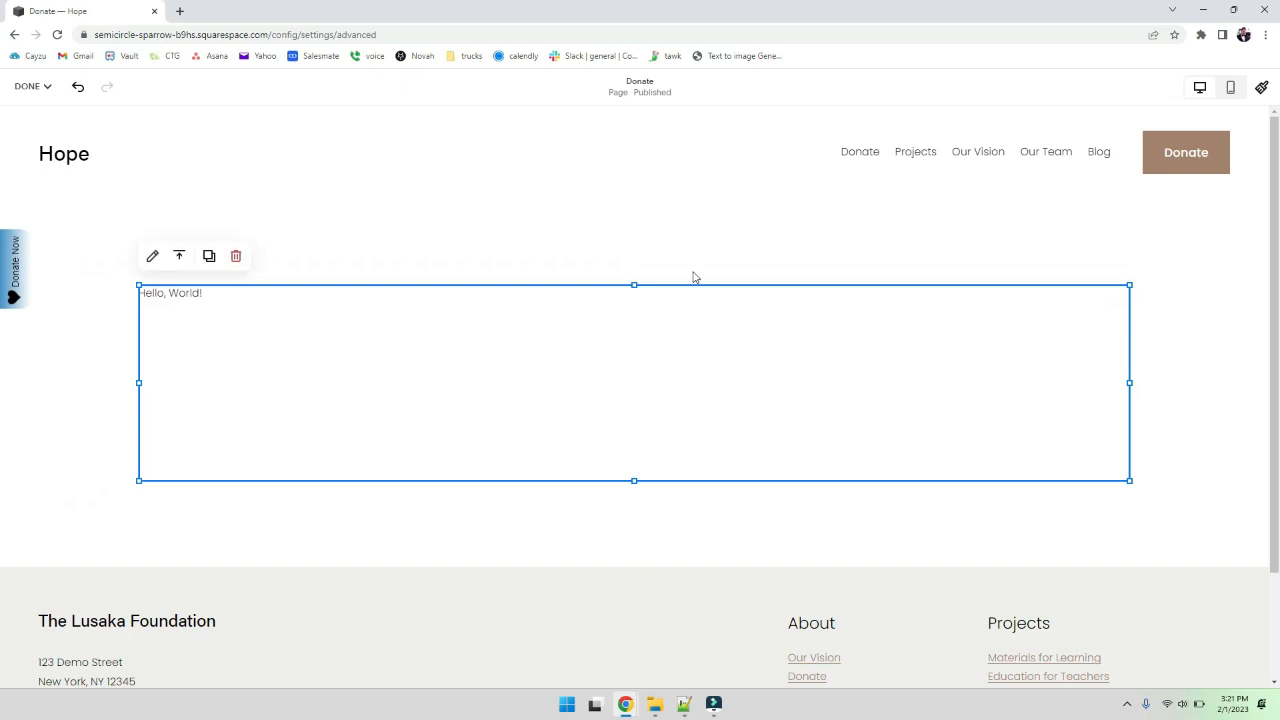
drag(632, 286, 640, 322)
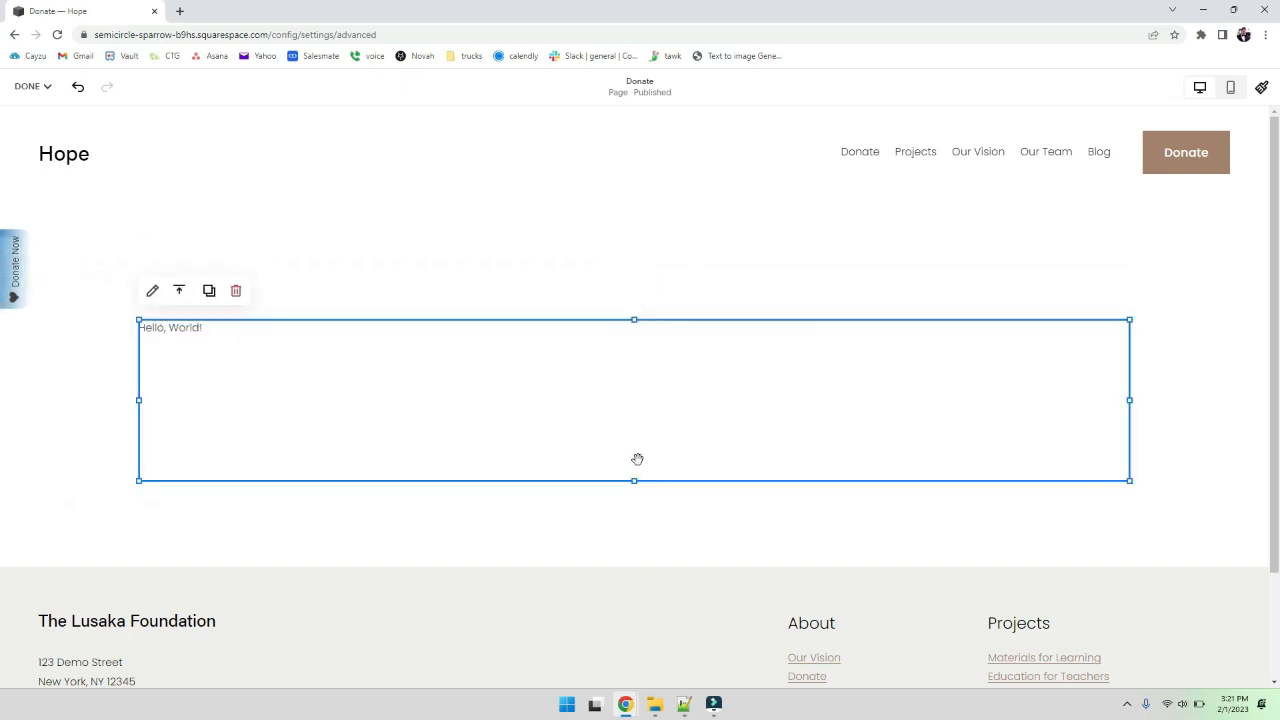
drag(636, 483, 649, 663)
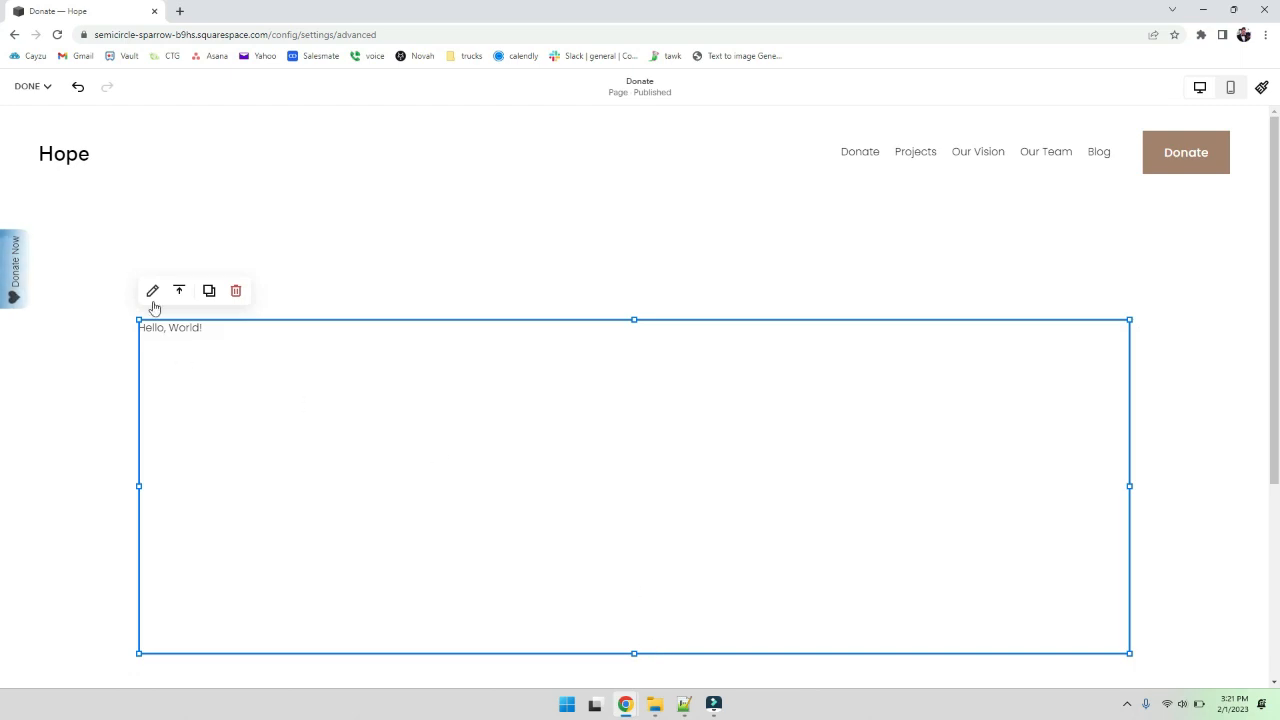
- Replace the Code block's placeholder content with the copied Continue to Give badge code and save the Donate page
click(153, 293)
drag(1055, 456, 906, 455)
key(ctrl+v)
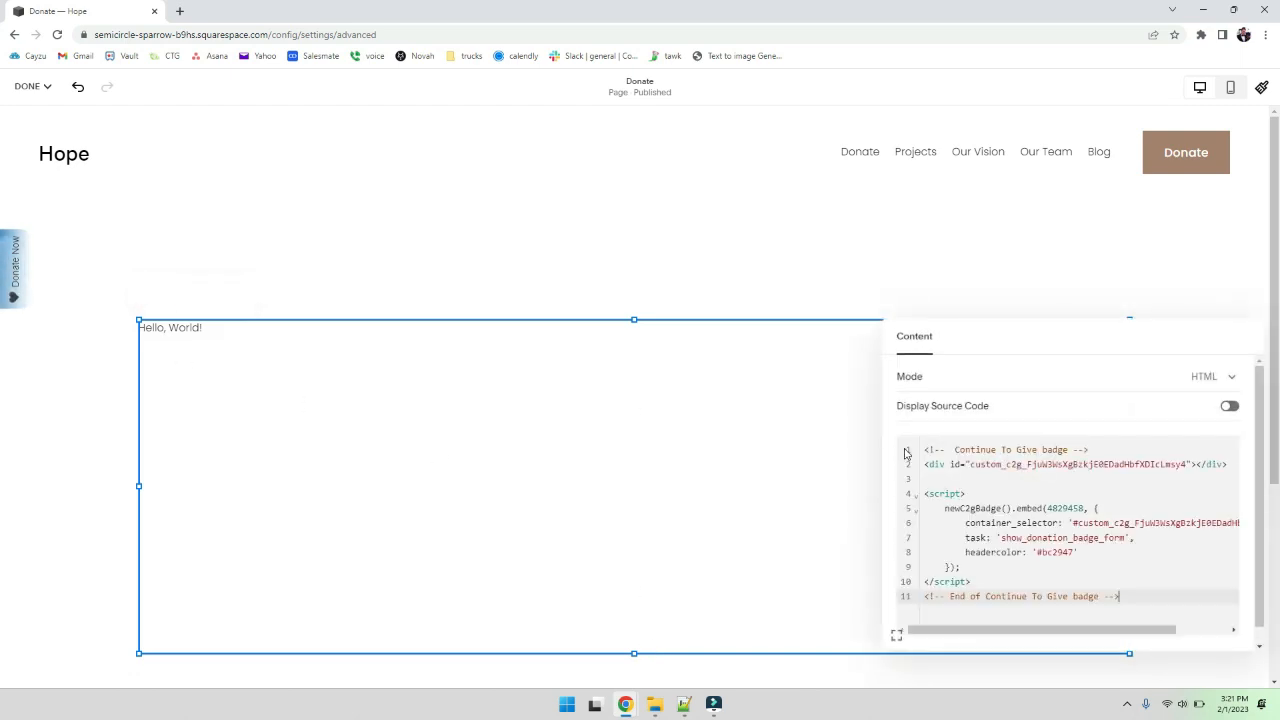
click(960, 272)
click(36, 88)
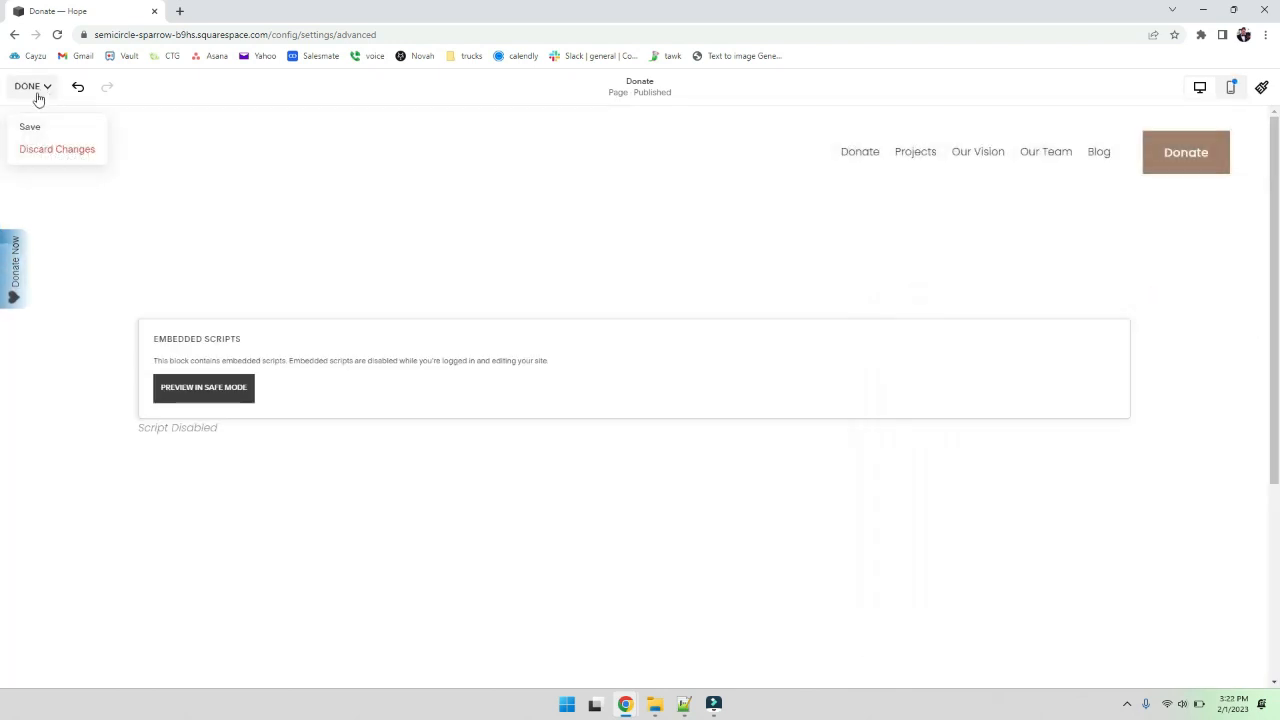
click(29, 126)
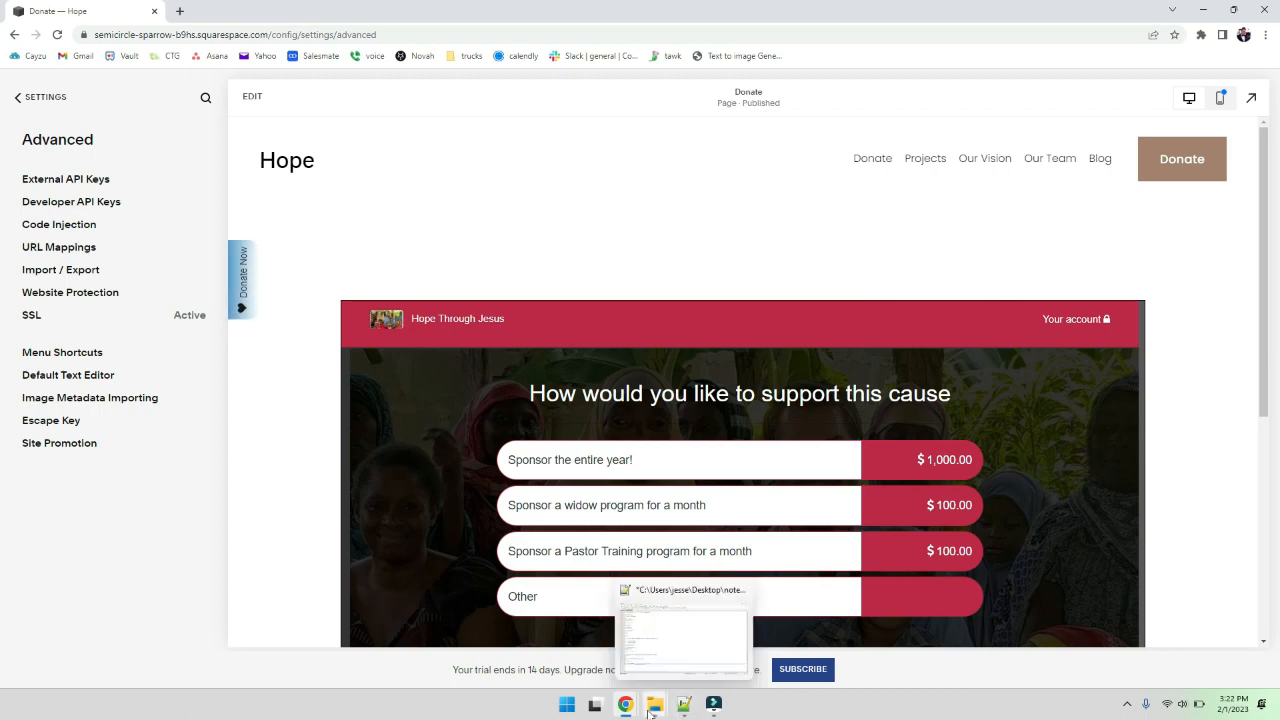
- Return to the Continue to Give embed instructions and copy the property name donation_template_amount from the customization list
mouse_move(625, 704)
click(598, 649)
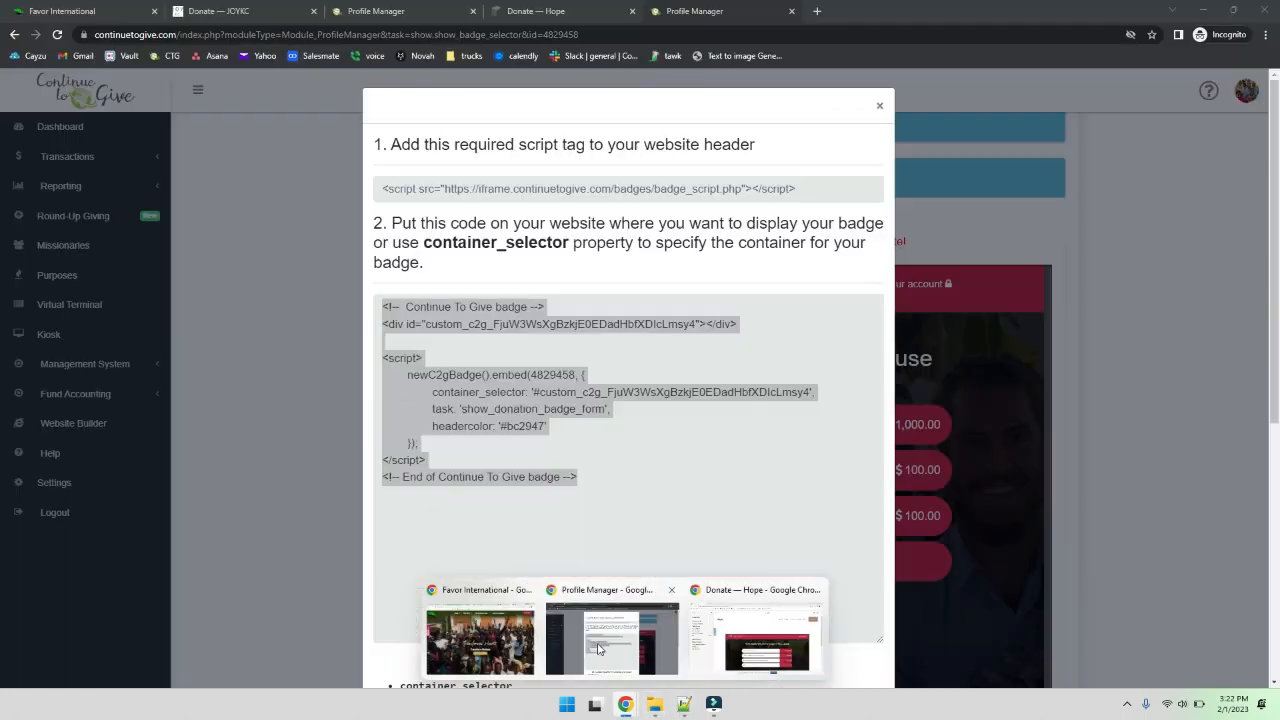
scroll(583, 500, down, 3)
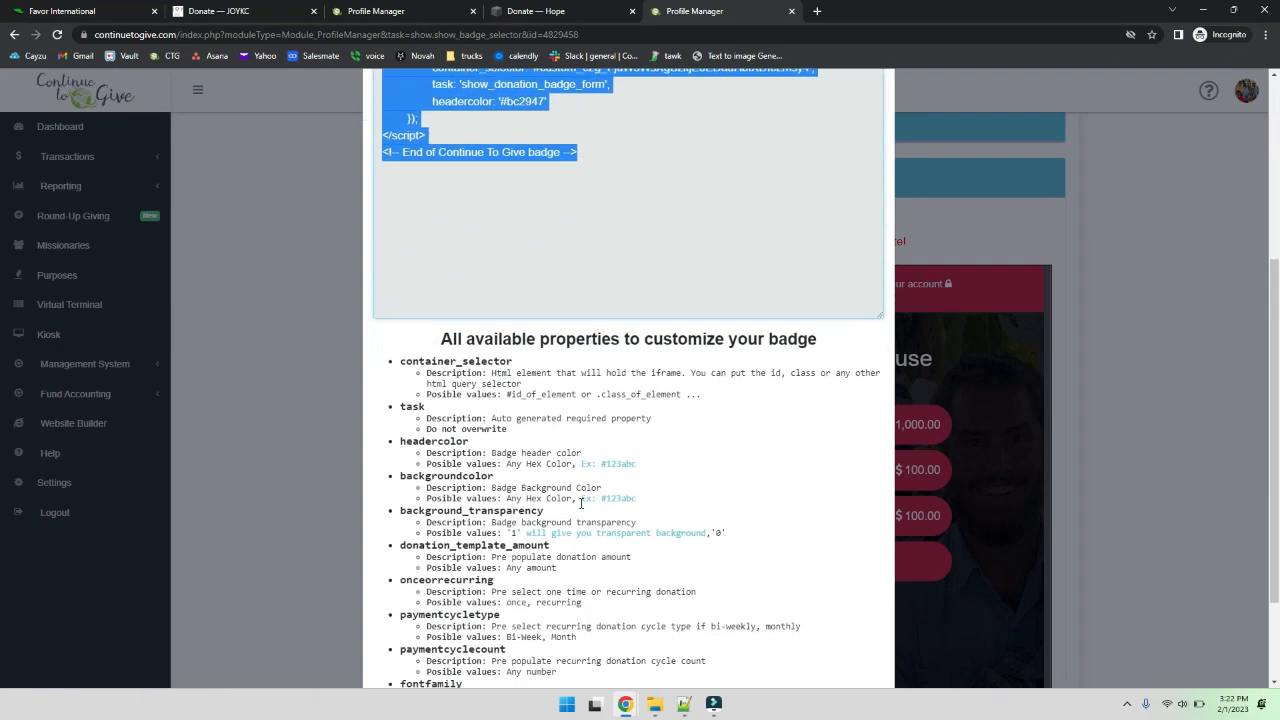
scroll(580, 507, down, 2)
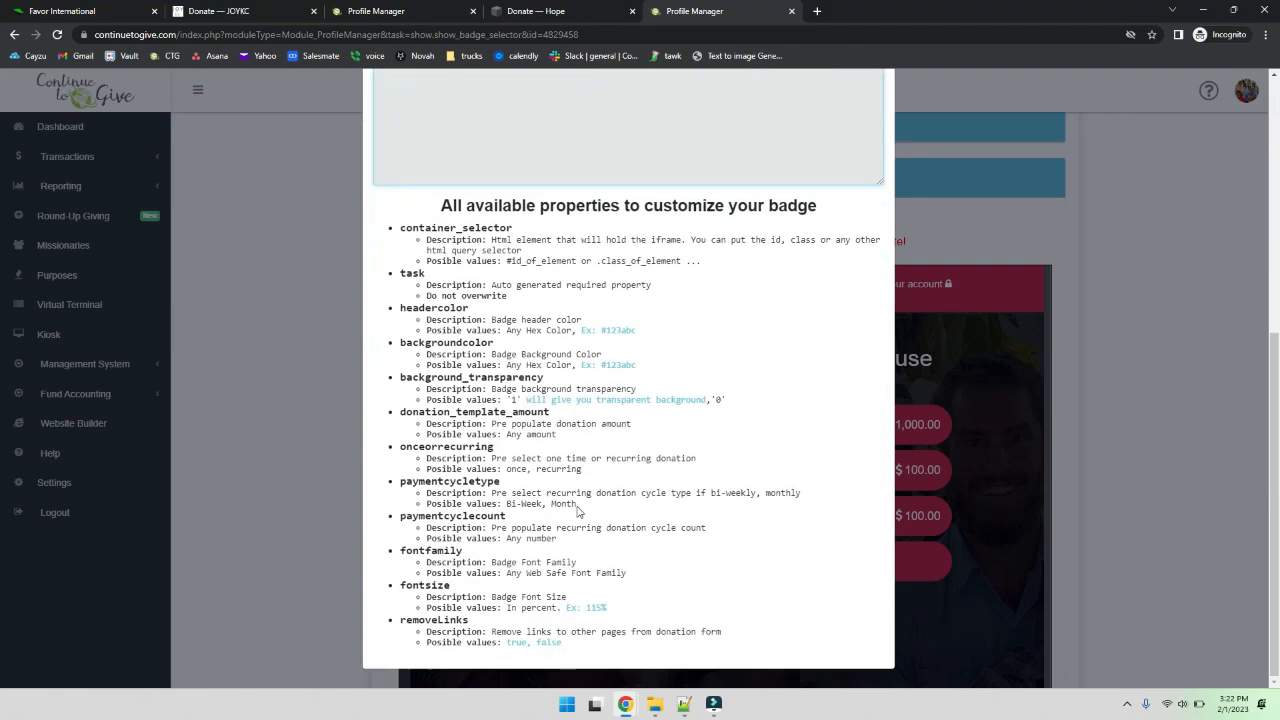
double_click(516, 412)
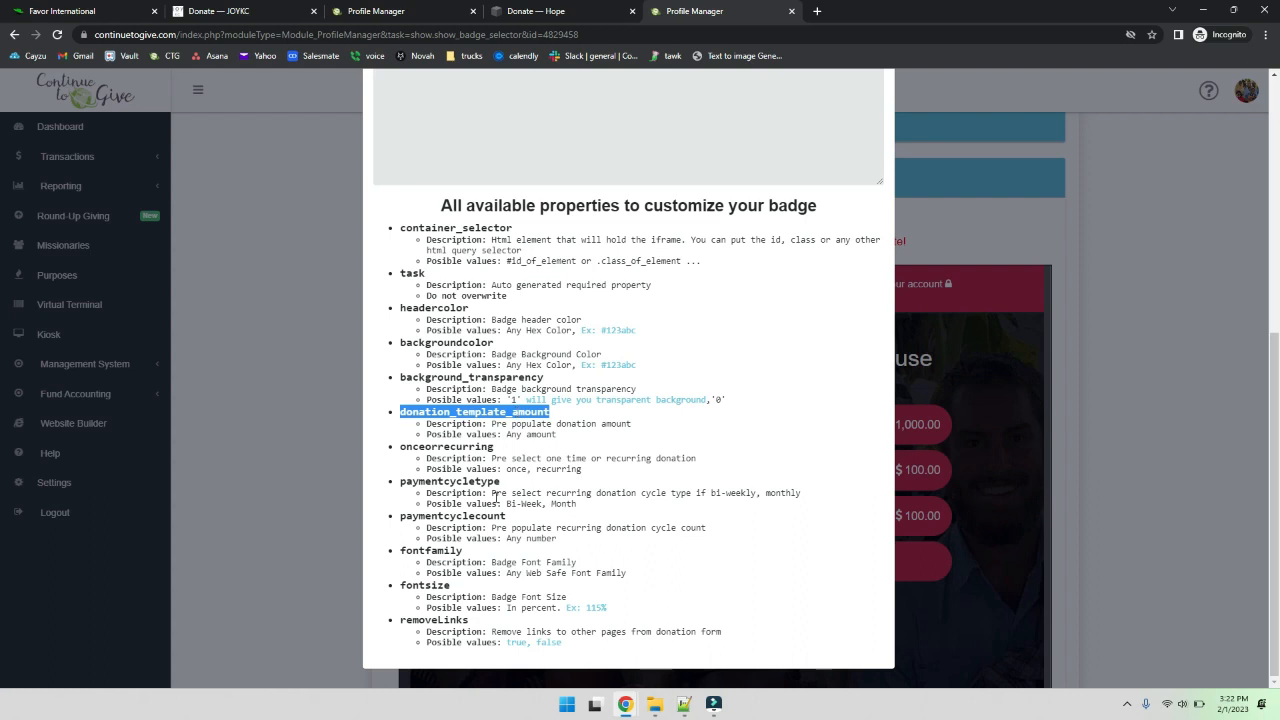
- Switch back to Squarespace, edit the Donate page, and open the embedded form's Code block for editing
mouse_move(634, 710)
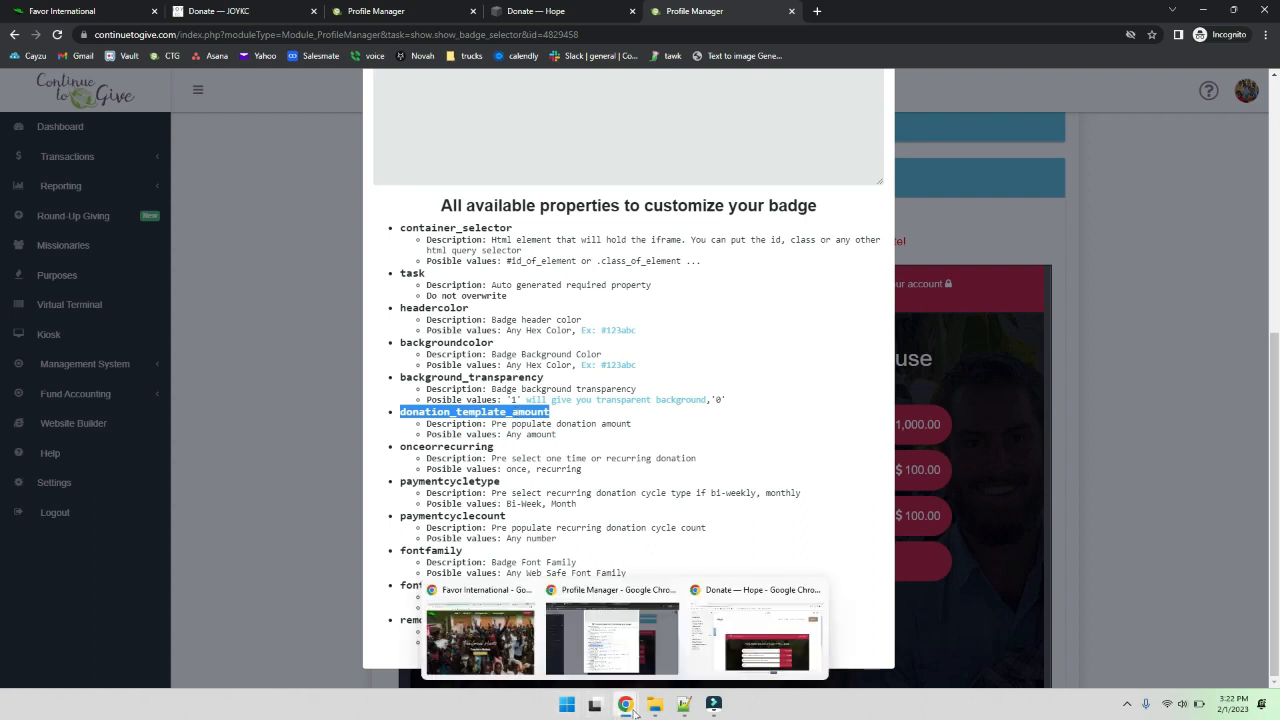
click(723, 645)
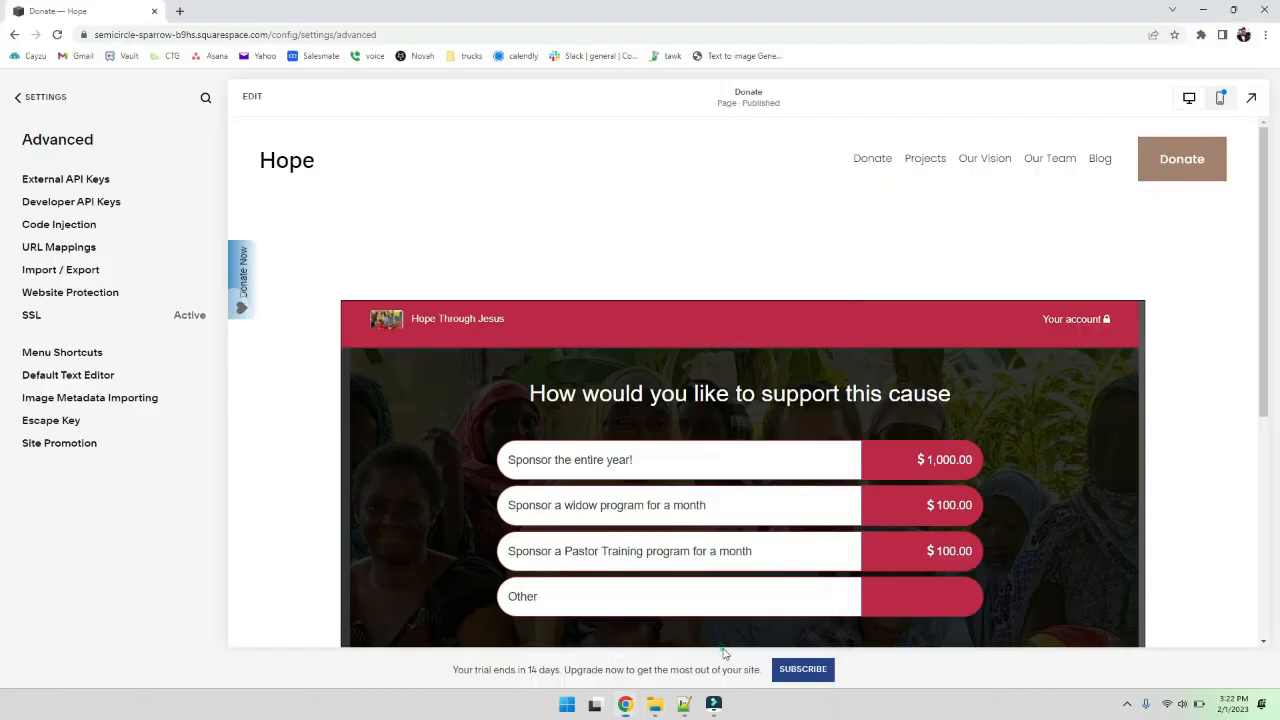
click(251, 101)
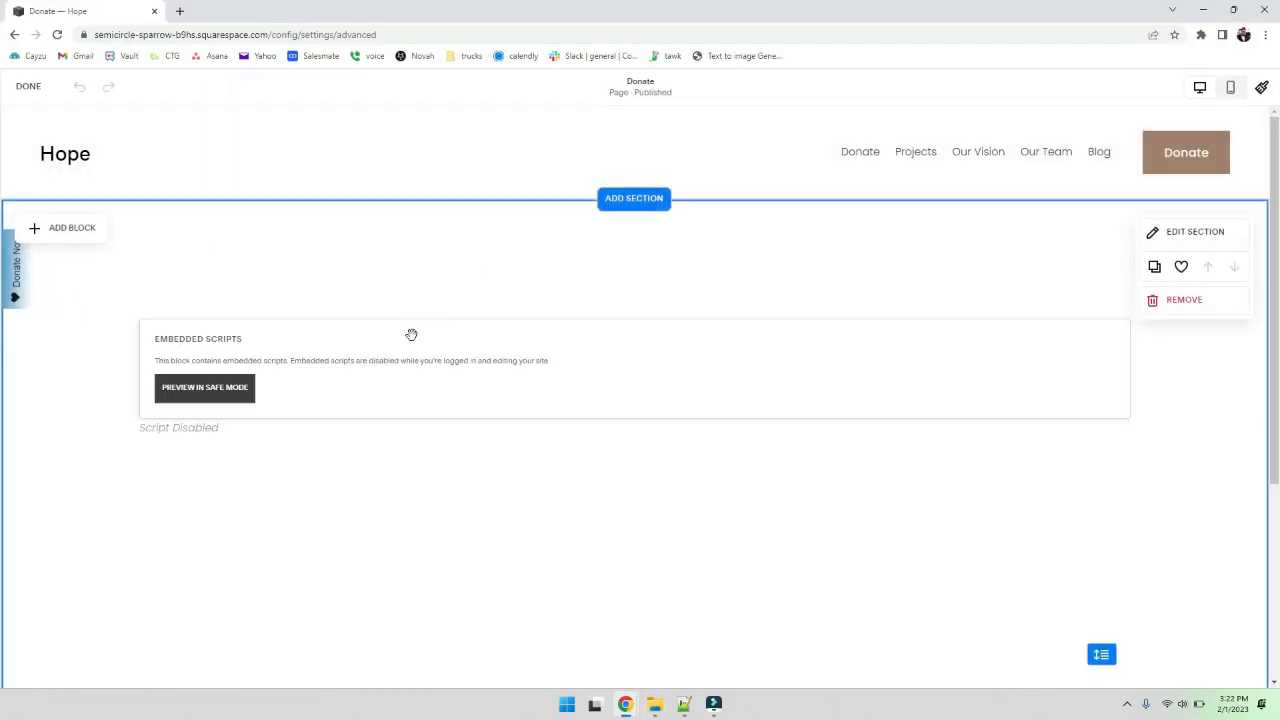
click(222, 360)
click(155, 291)
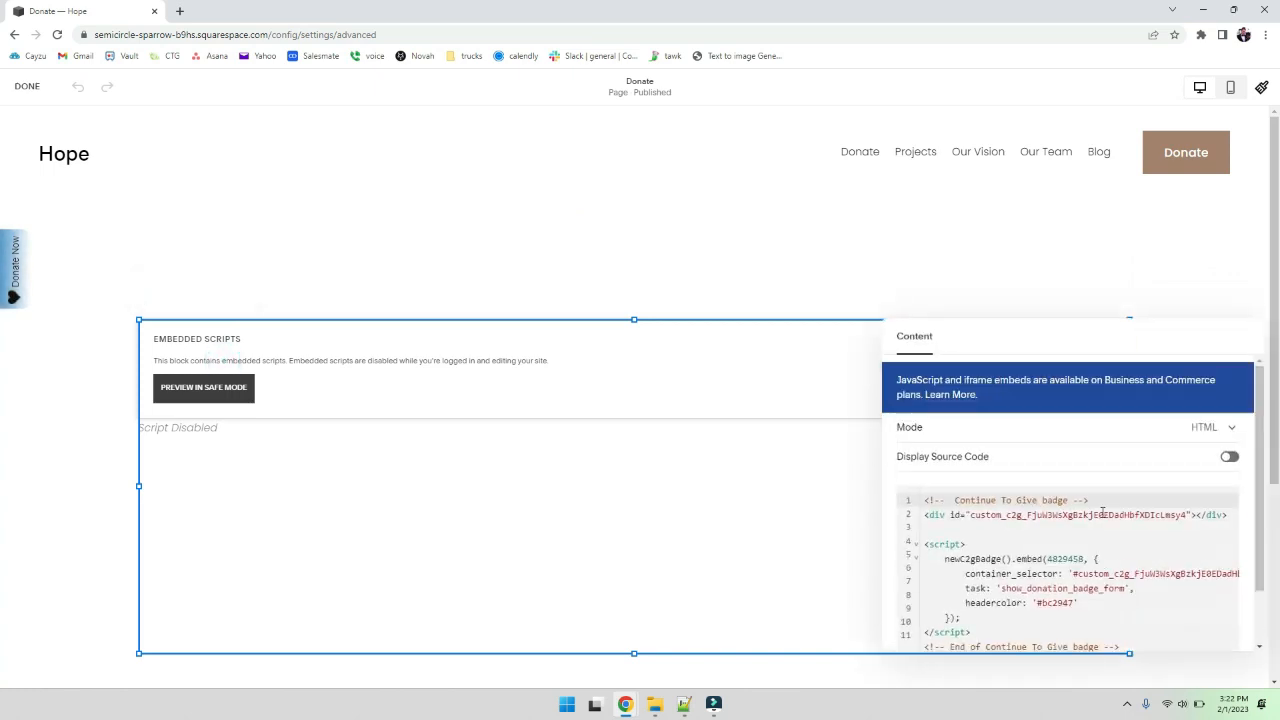
- Add the property donation_template_amount:"500", below headercolor in the badge code and start a new line
click(1086, 538)
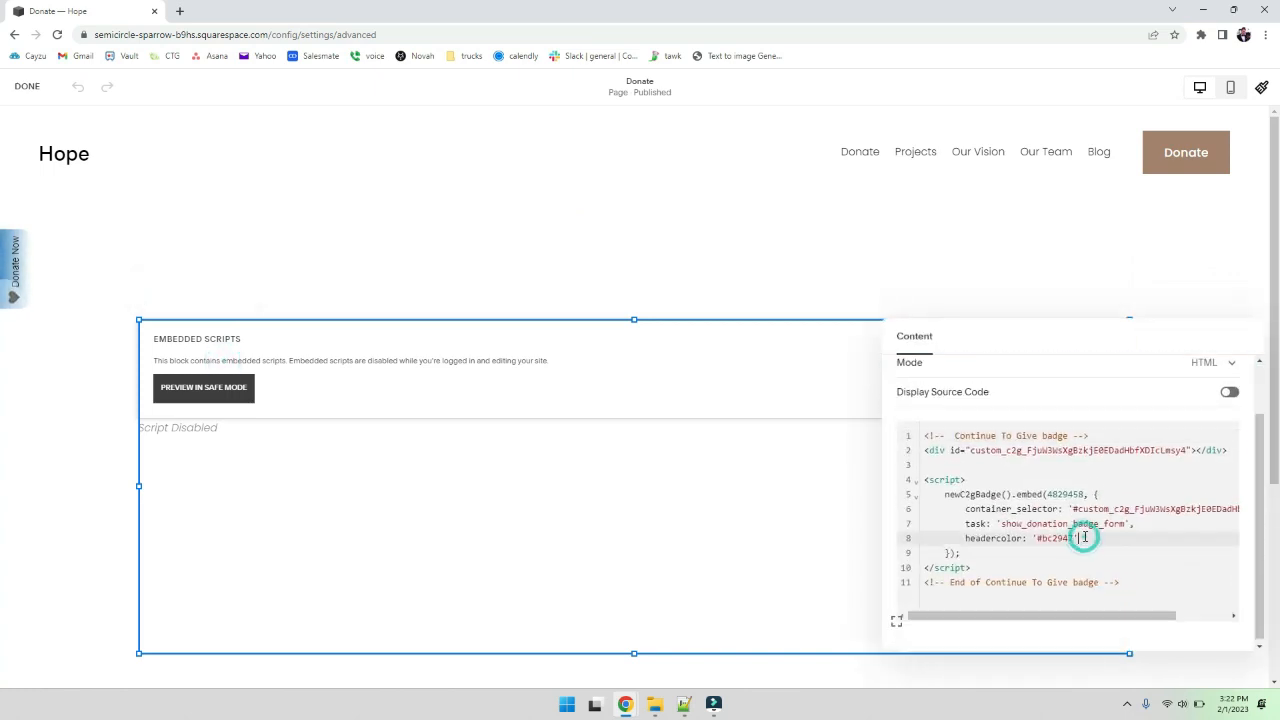
text(,)
key(Return)
text(donation_template_amount:)
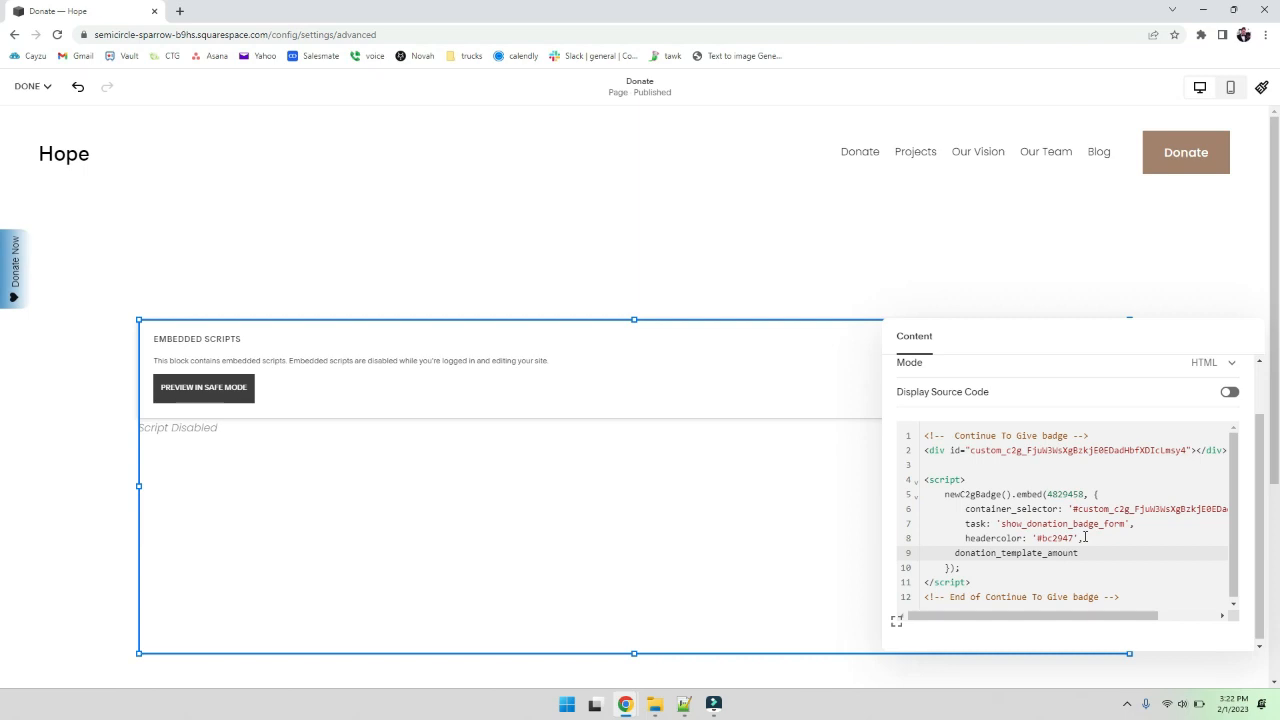
text(')
key(Return)
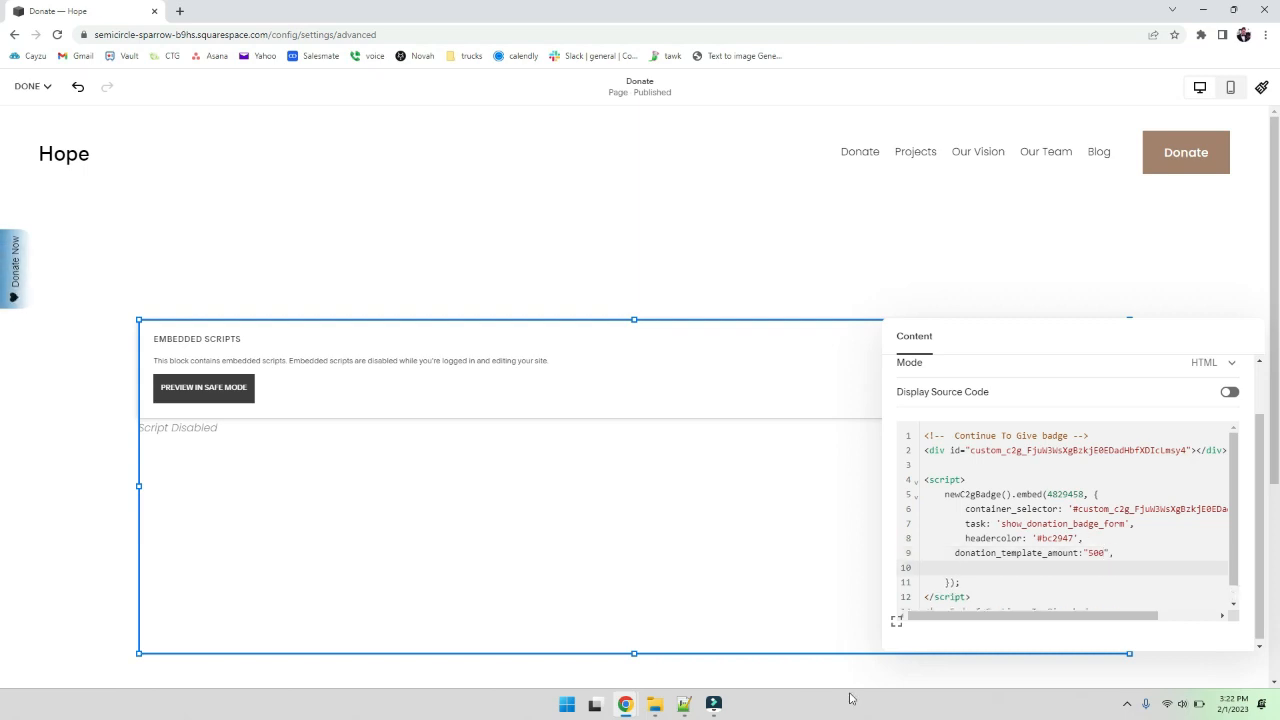
- Switch to the Continue to Give embed instructions and copy the property name onceorrecurring from the customization list
mouse_move(628, 697)
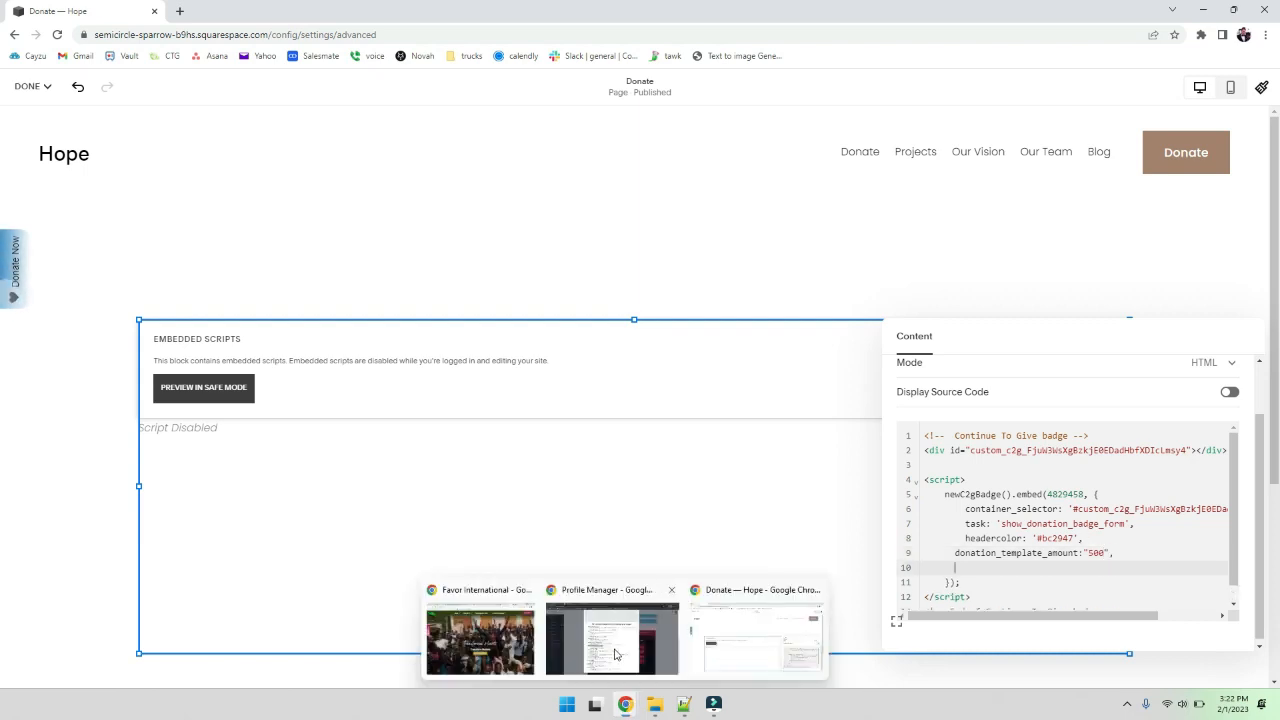
click(619, 652)
double_click(452, 446)
key(ctrl+c)
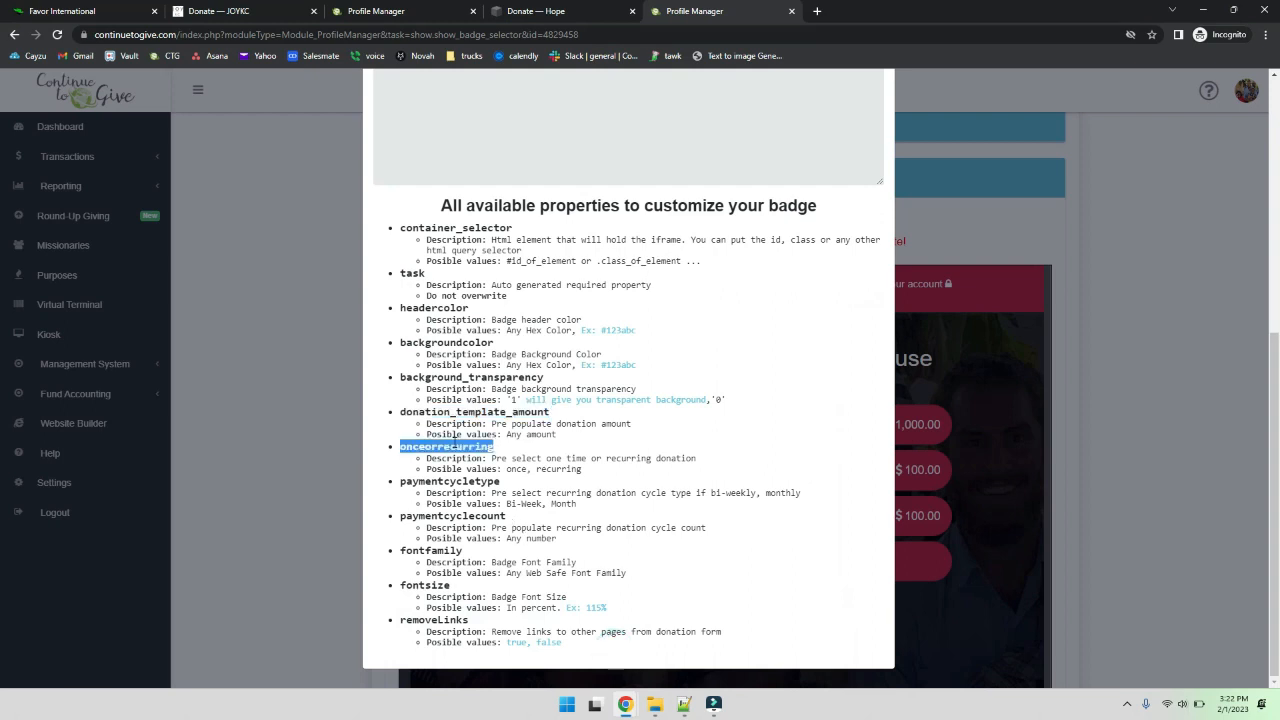
- Back in Squarespace, add onceorrecurring:"recurring" below donation_template_amount in the badge code and save the Donate page
mouse_move(613, 712)
click(731, 674)
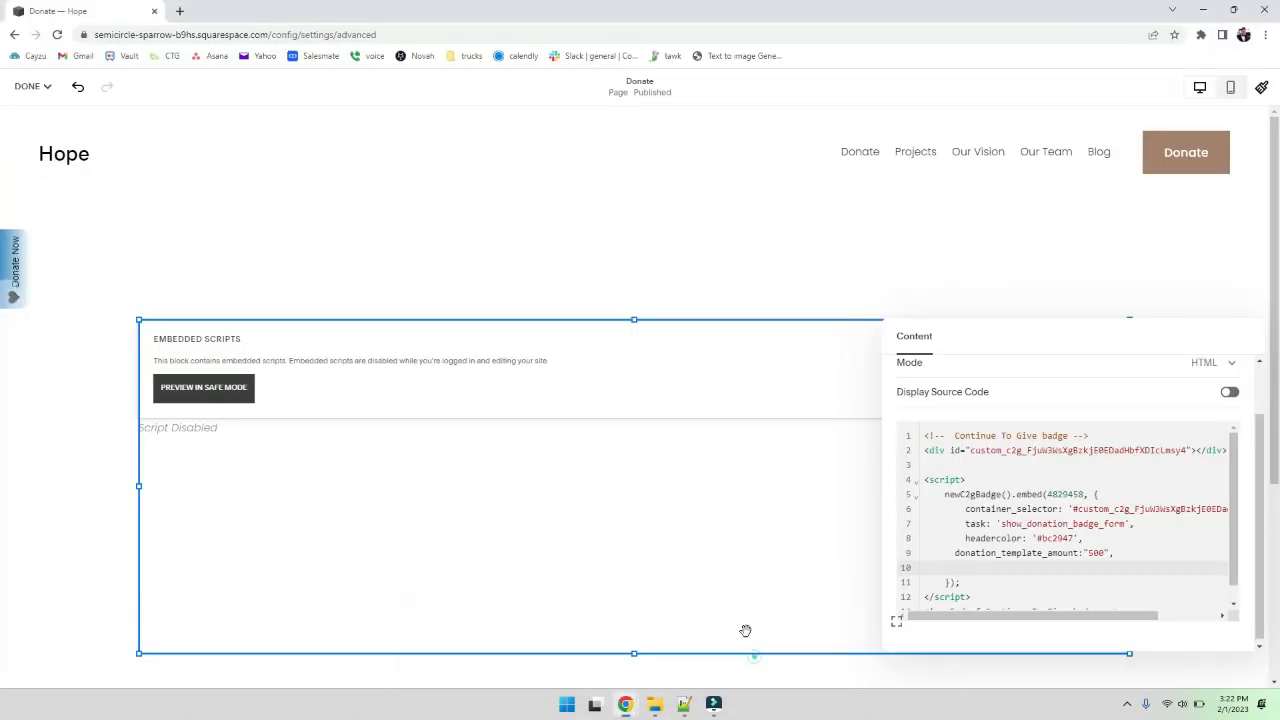
key(ctrl+v)
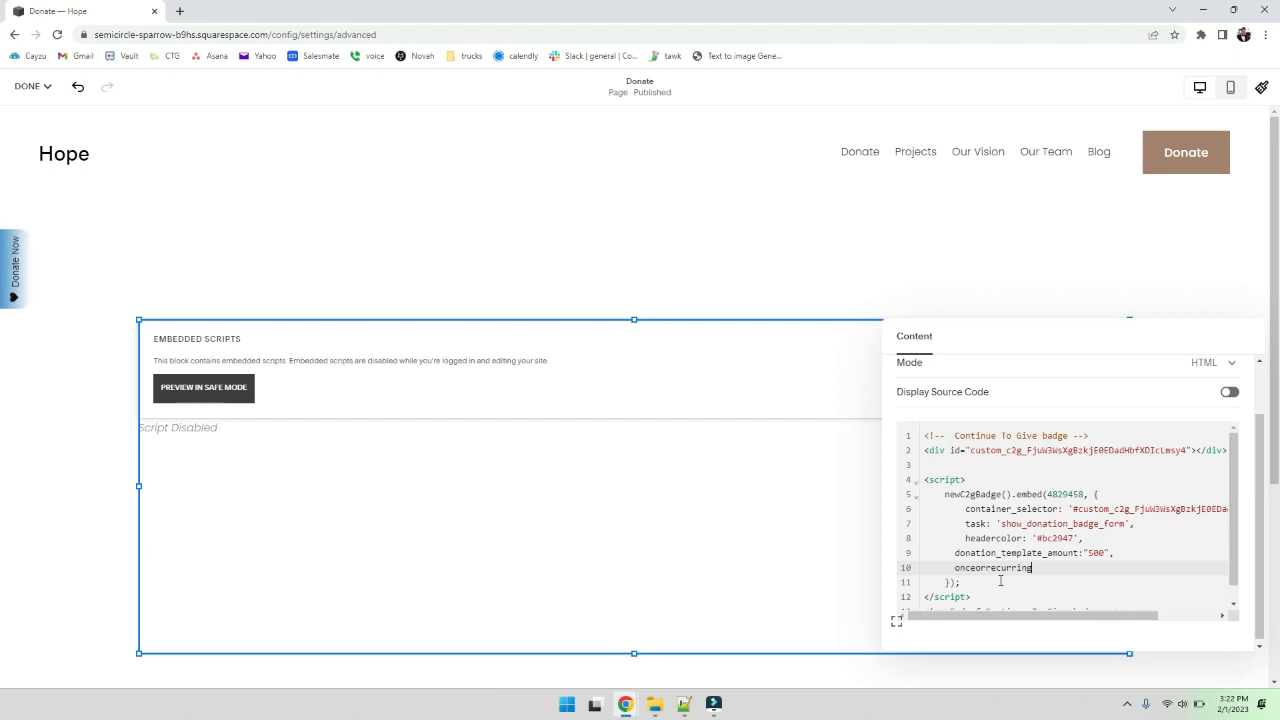
text(:"recurring)
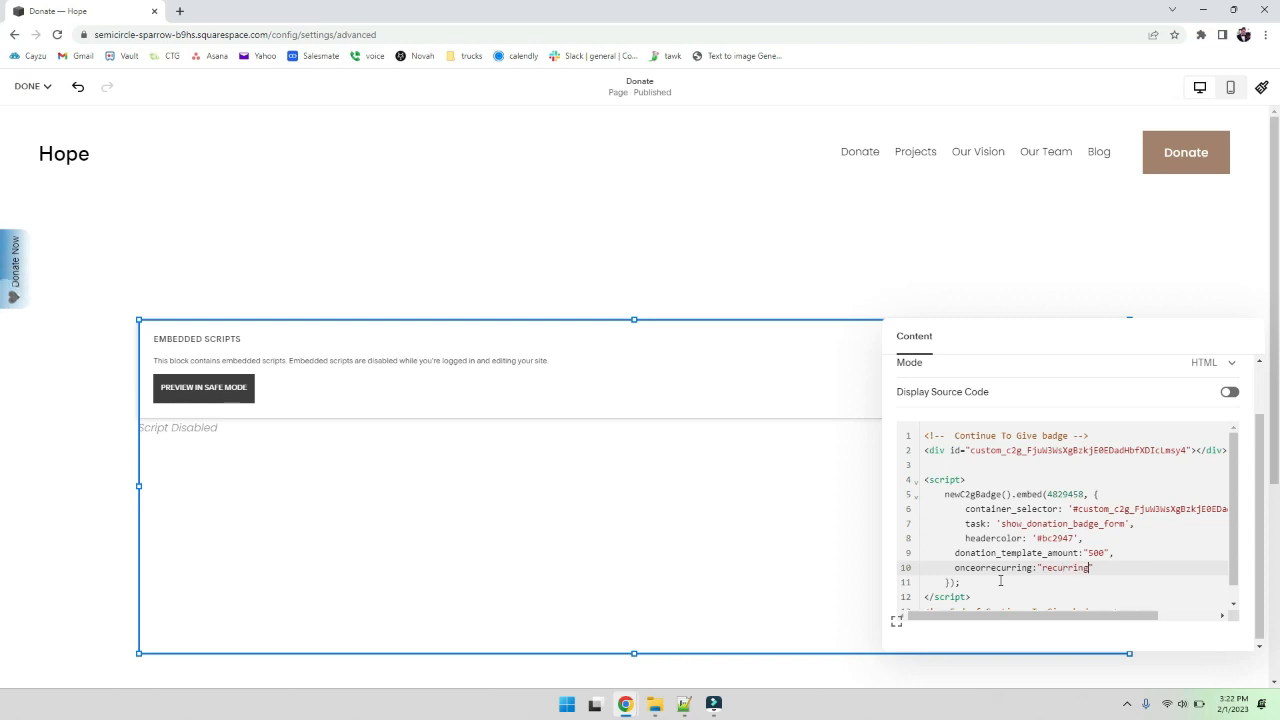
click(874, 291)
click(33, 87)
click(33, 125)
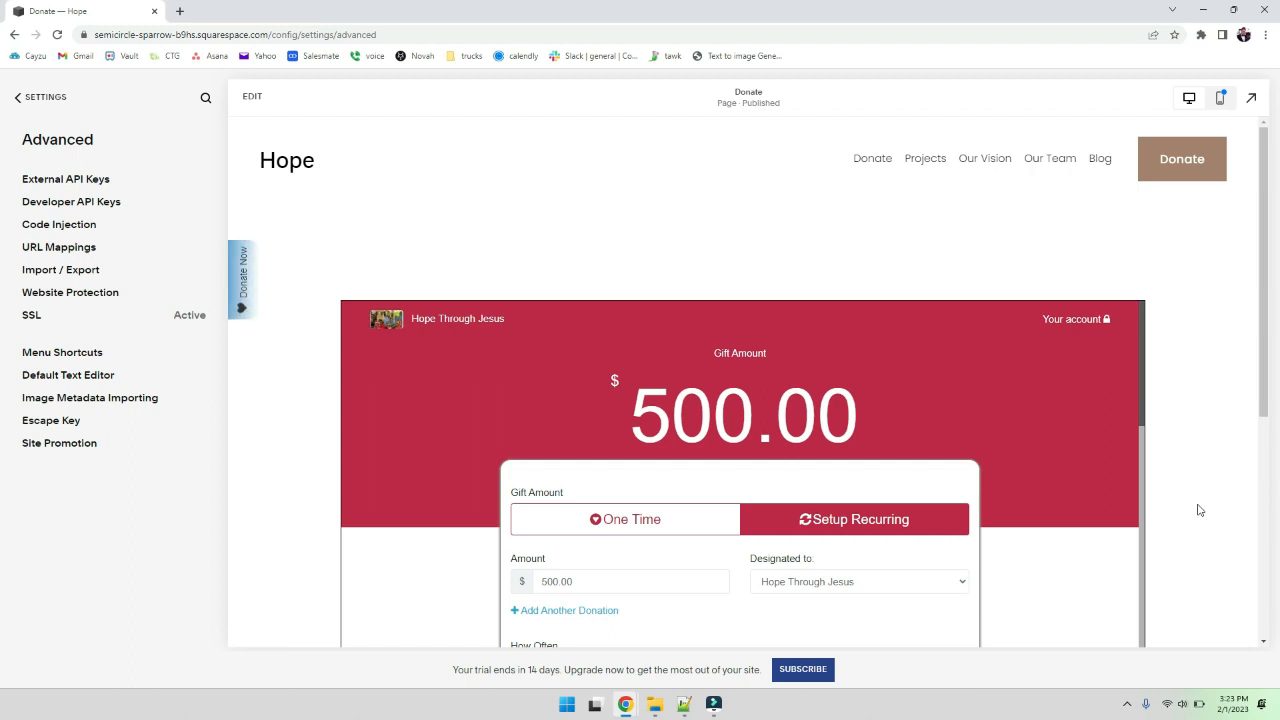
- Return to Continue to Give, close the inline form's code instructions, and expand the Embed A Donate Button options
mouse_move(615, 698)
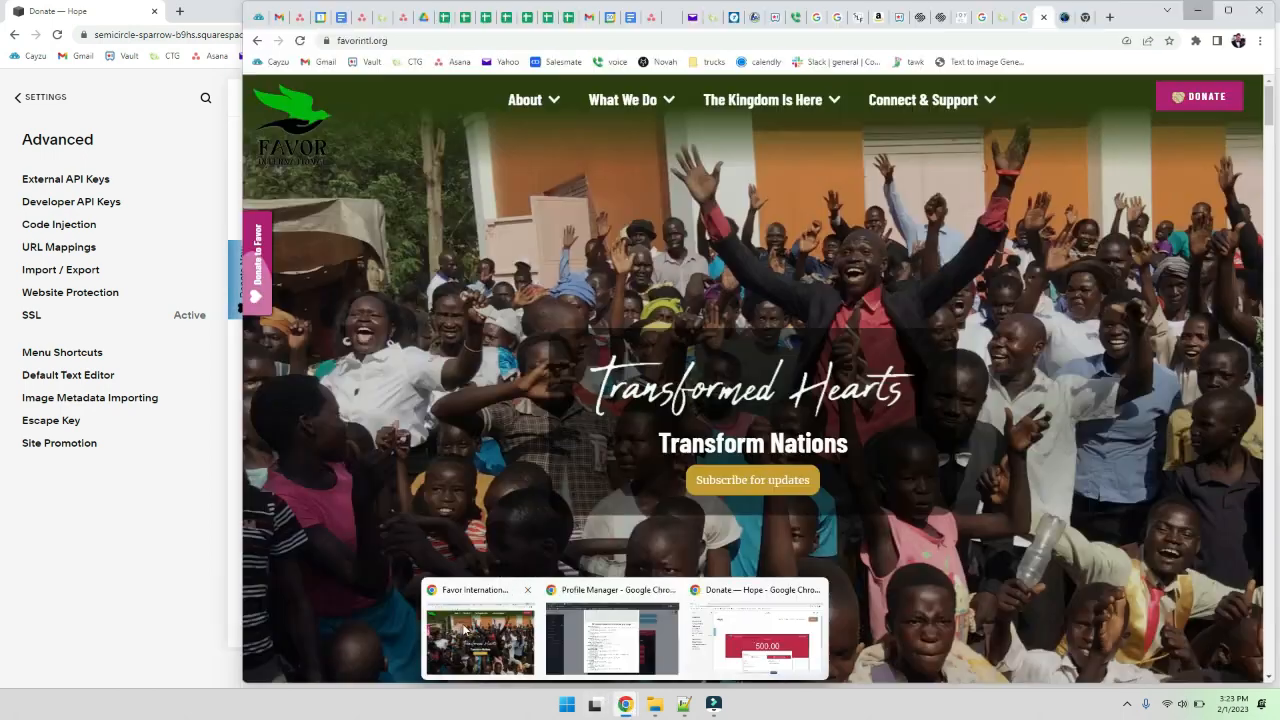
click(585, 642)
click(208, 429)
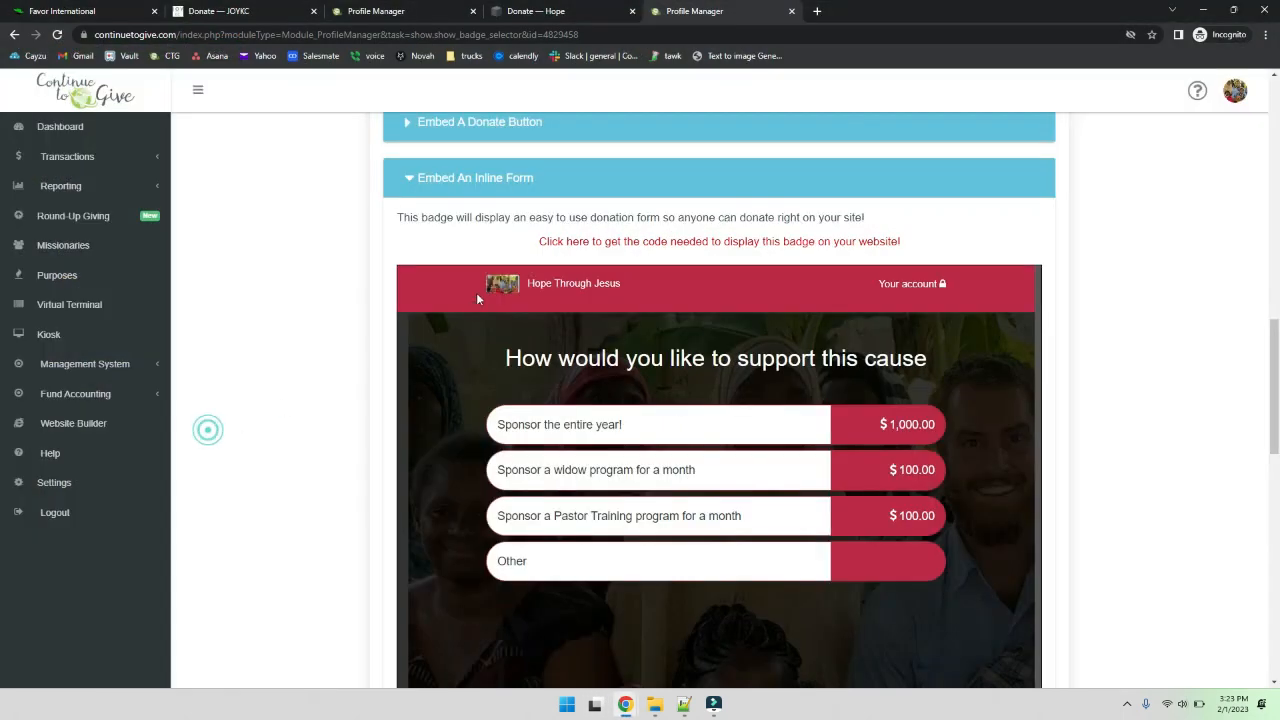
click(505, 178)
scroll(303, 323, up, 2)
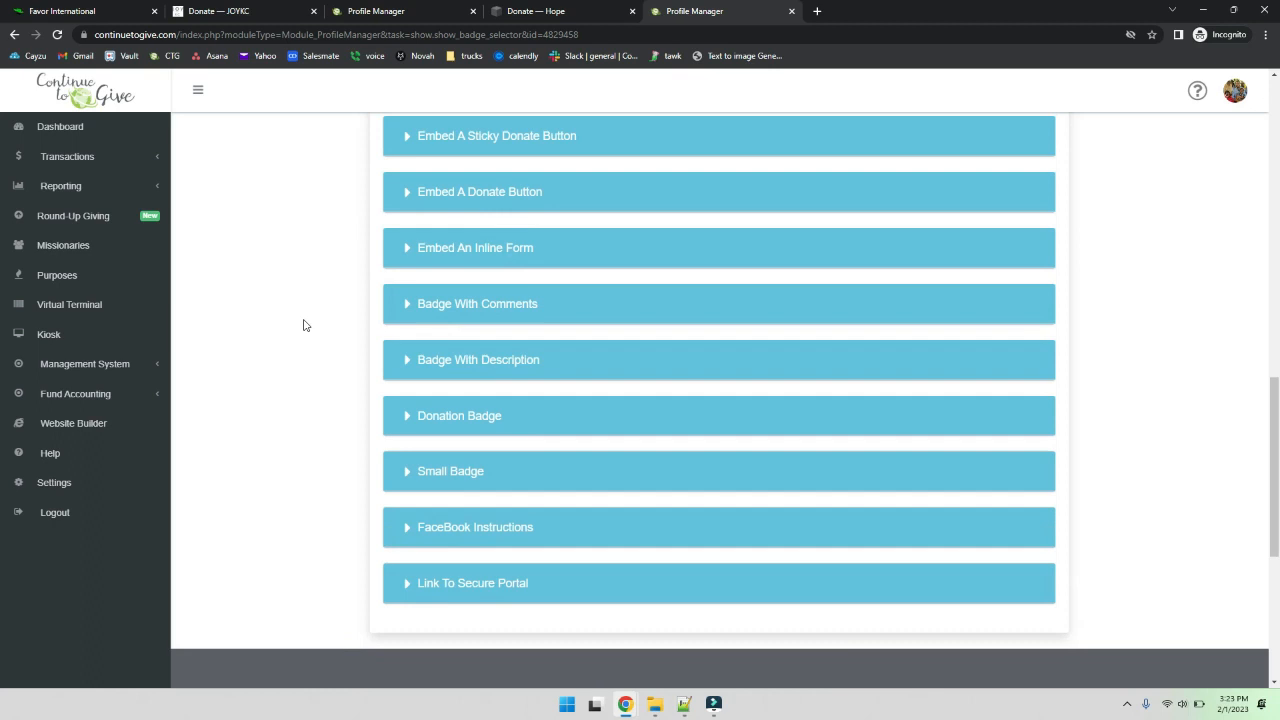
click(443, 258)
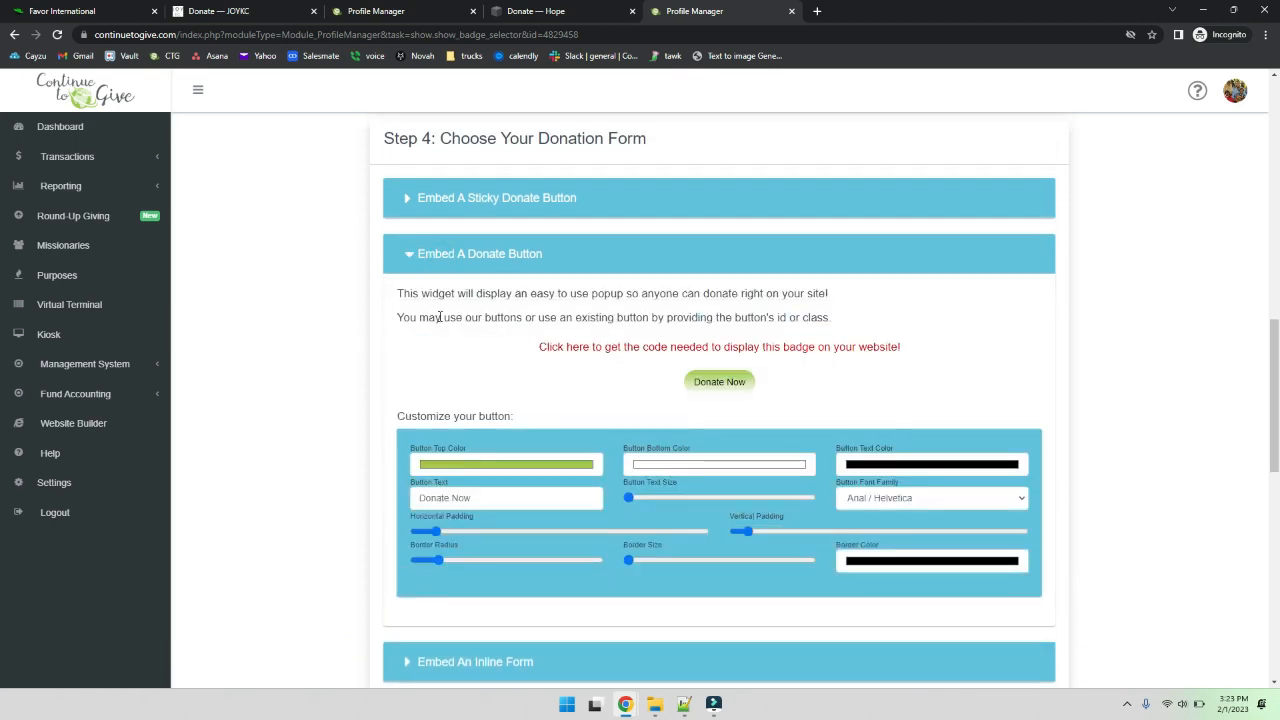
- Look at the top color choices for the donate button, open its embed instructions, and copy the badge code
click(556, 466)
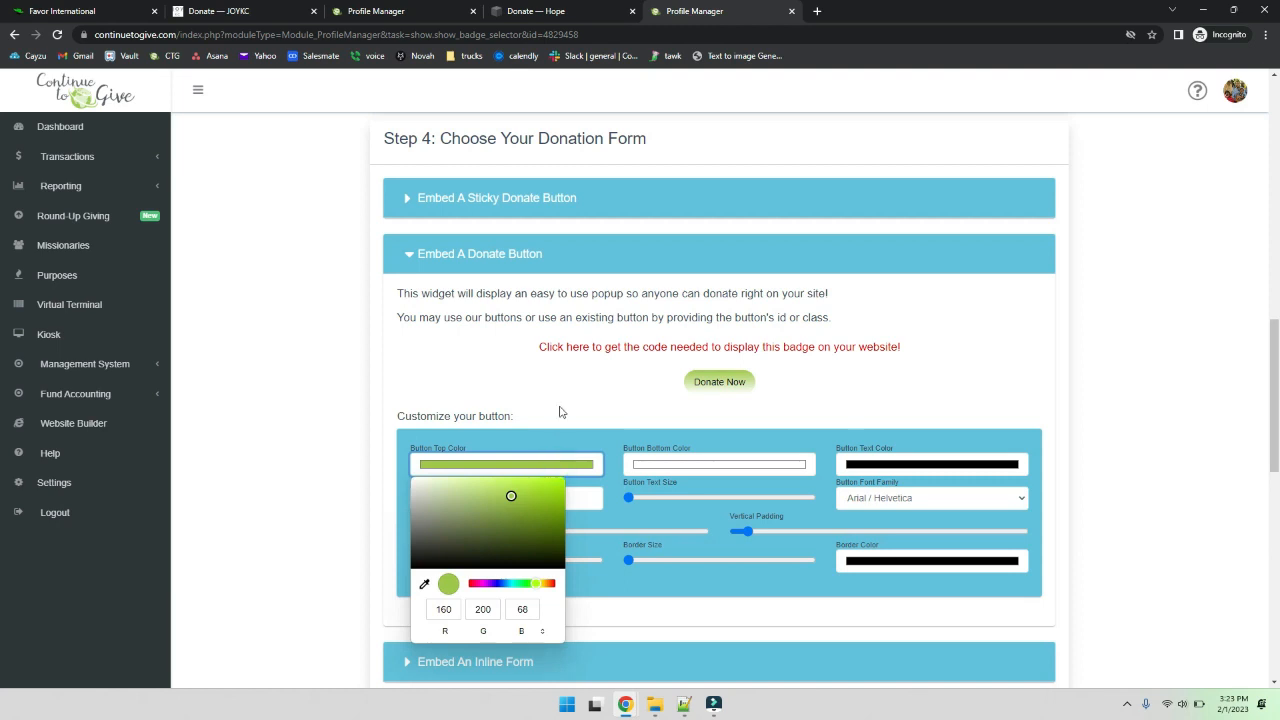
click(575, 383)
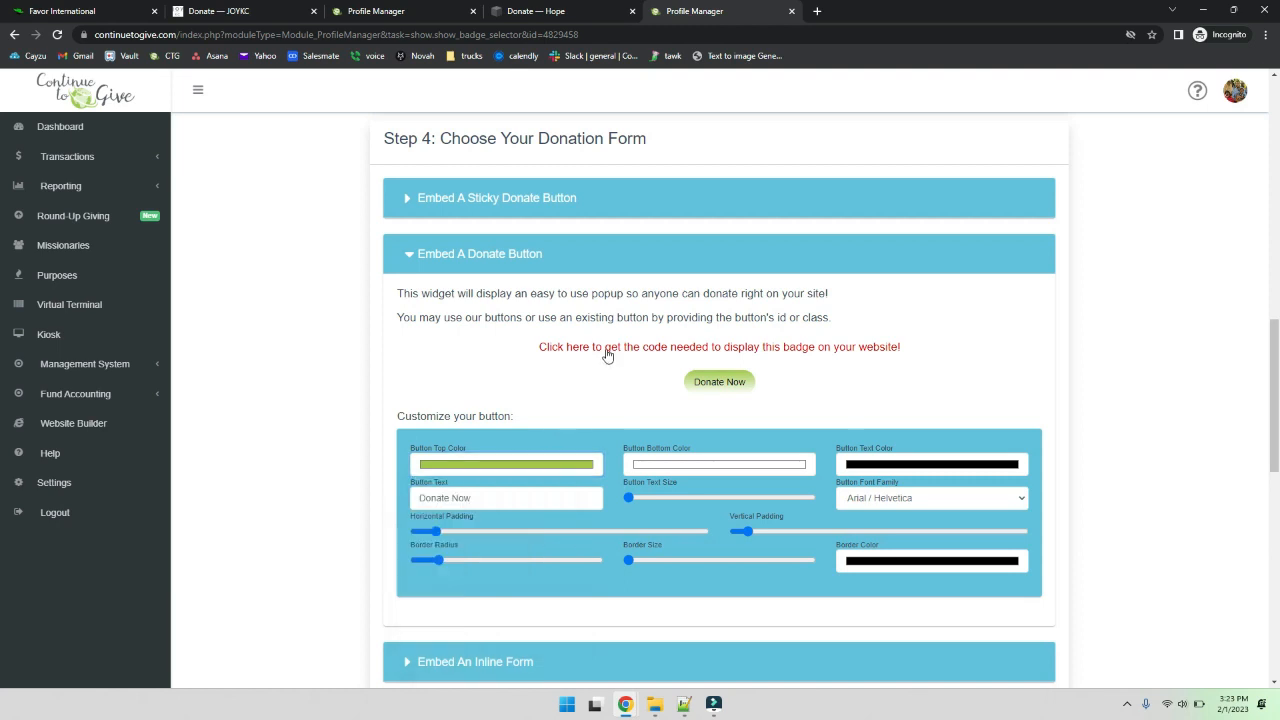
click(606, 350)
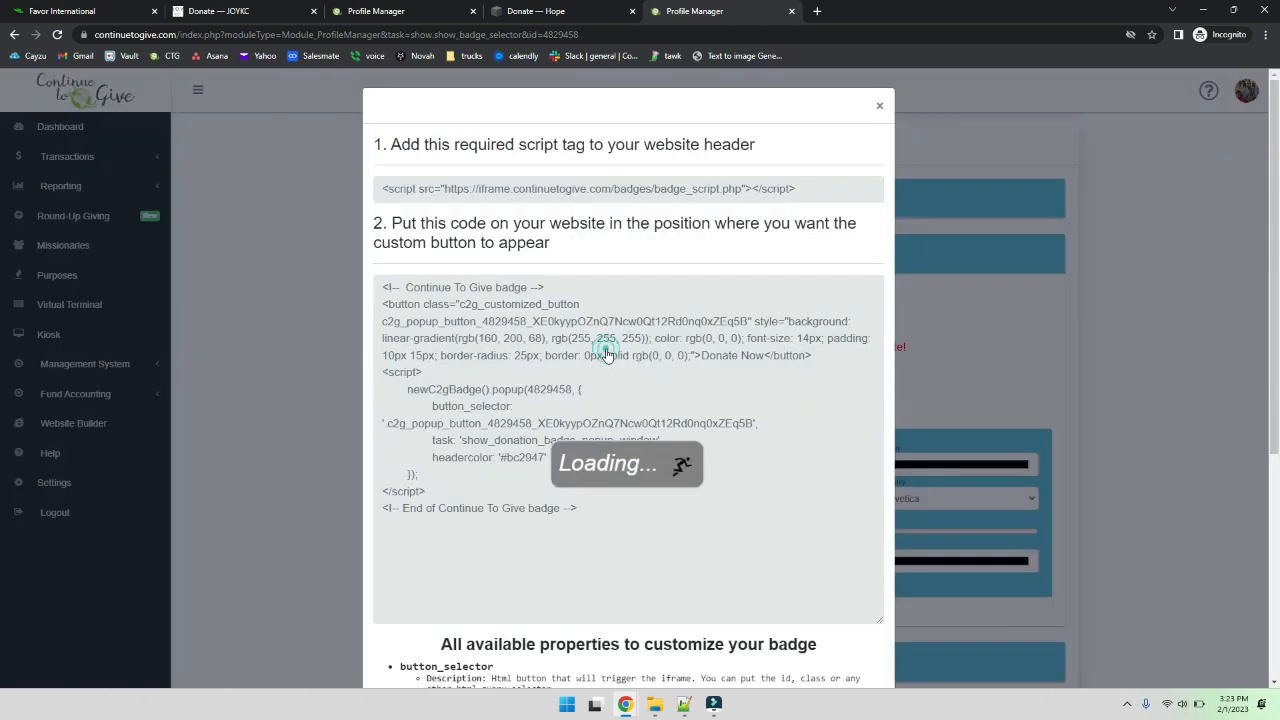
click(441, 308)
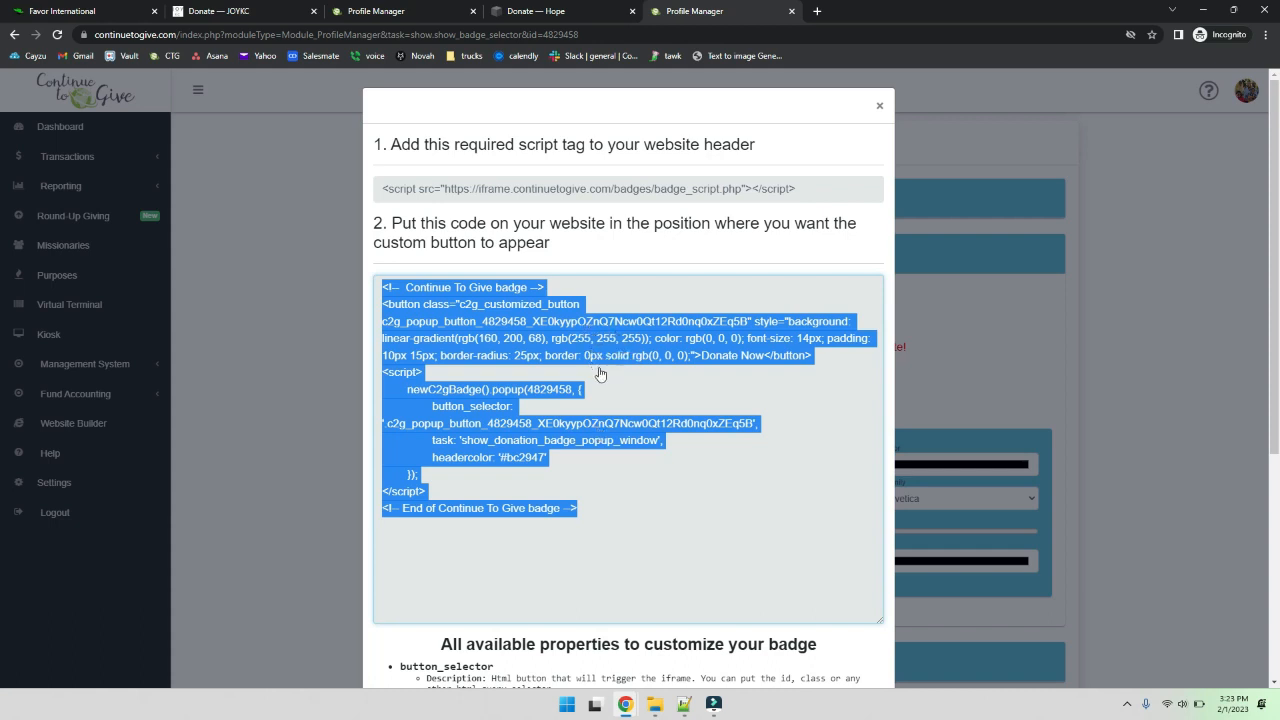
- Switch back to Squarespace, edit the Donate page, and add a Code block to the section with the donation form
mouse_move(632, 707)
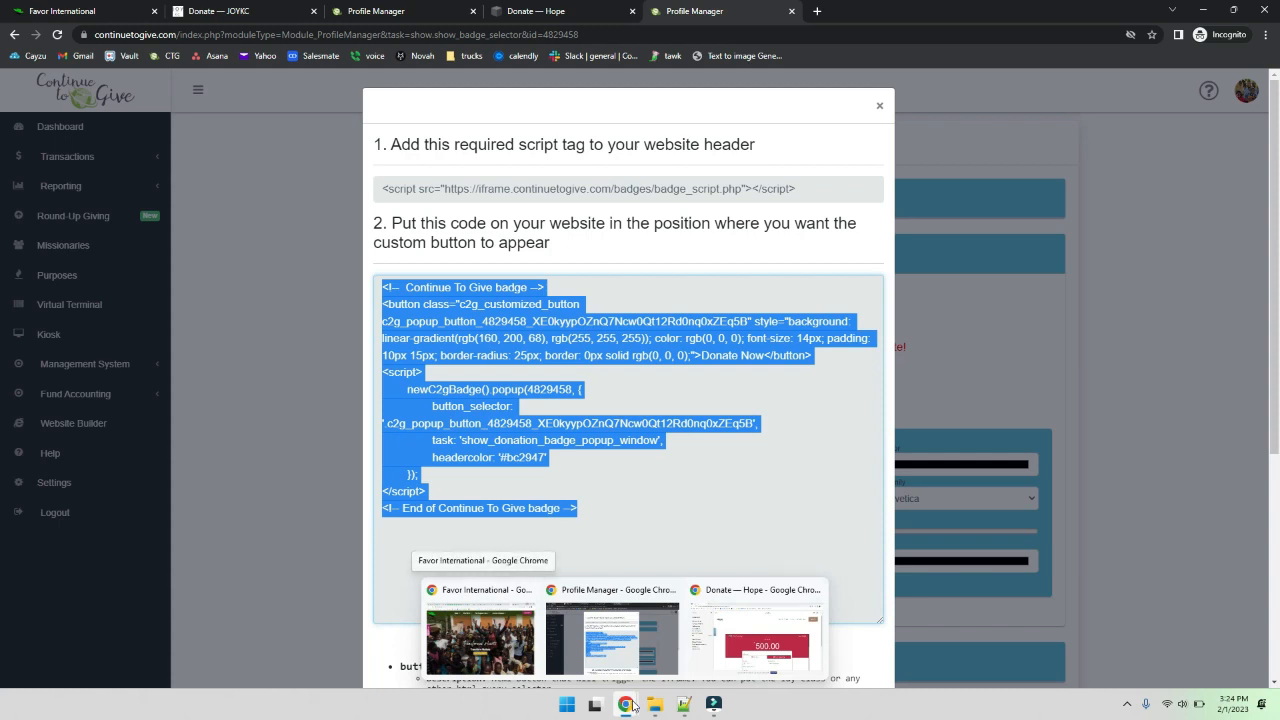
click(737, 646)
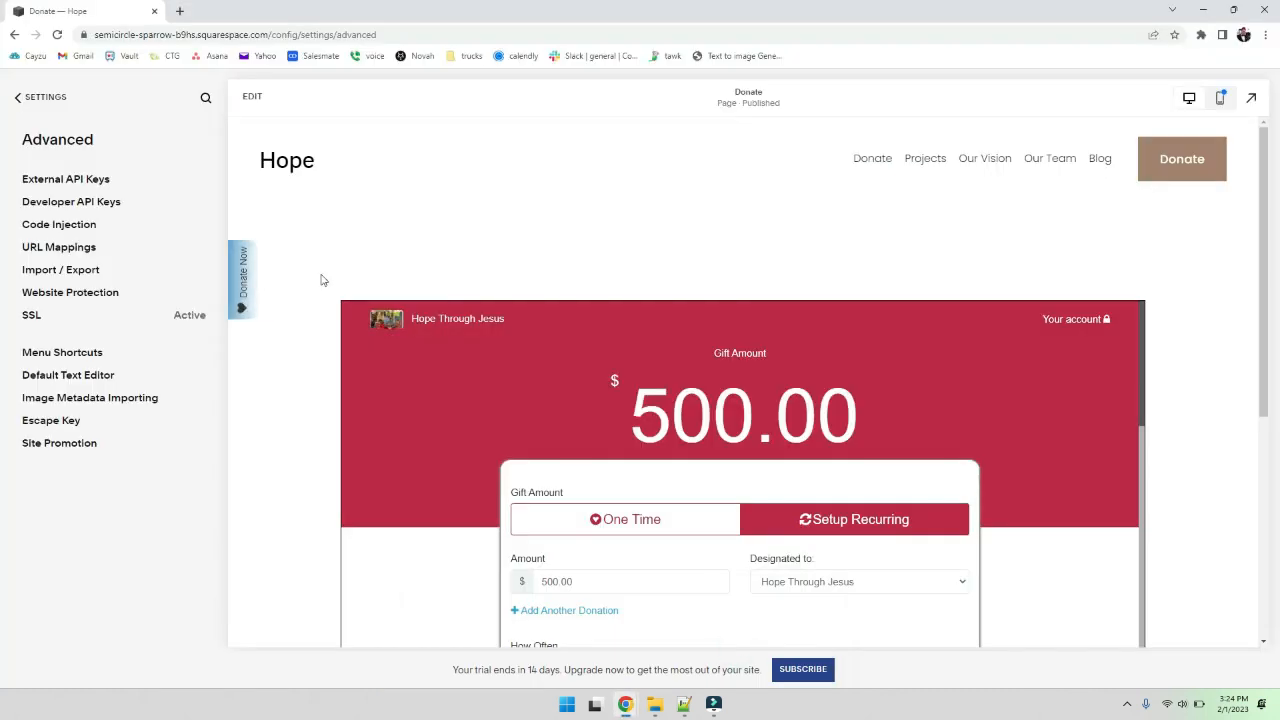
click(252, 96)
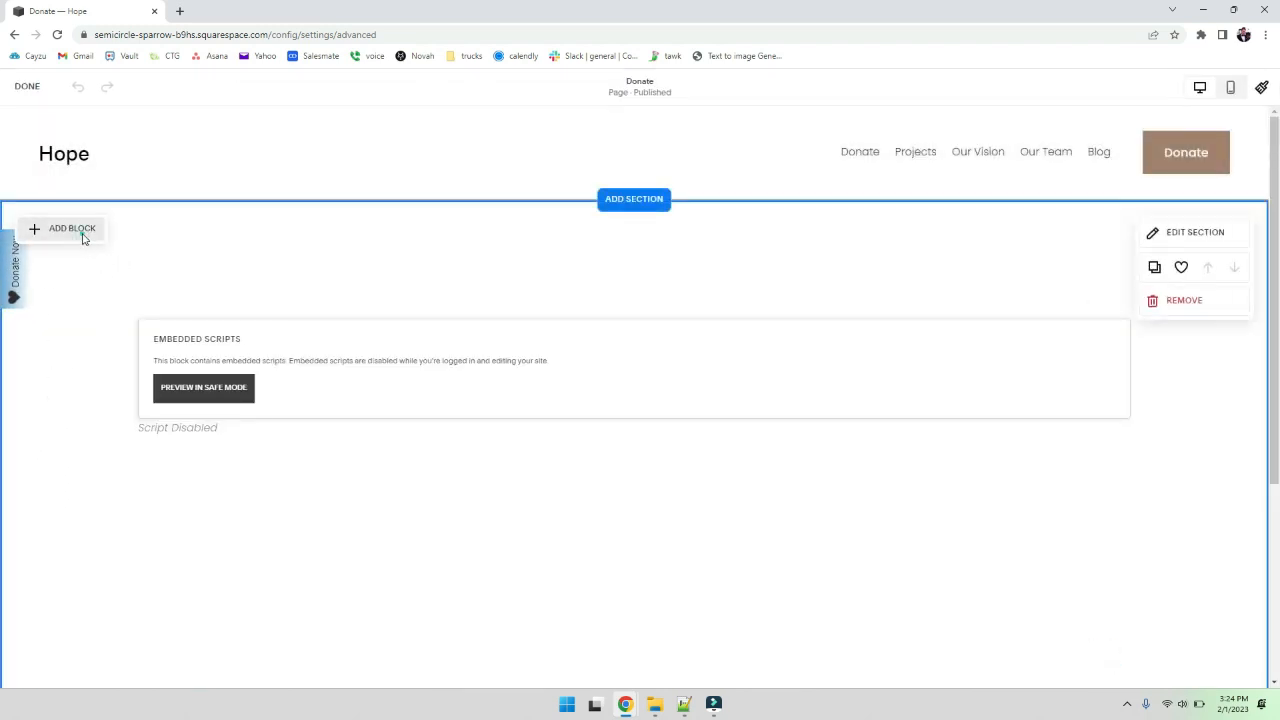
click(83, 237)
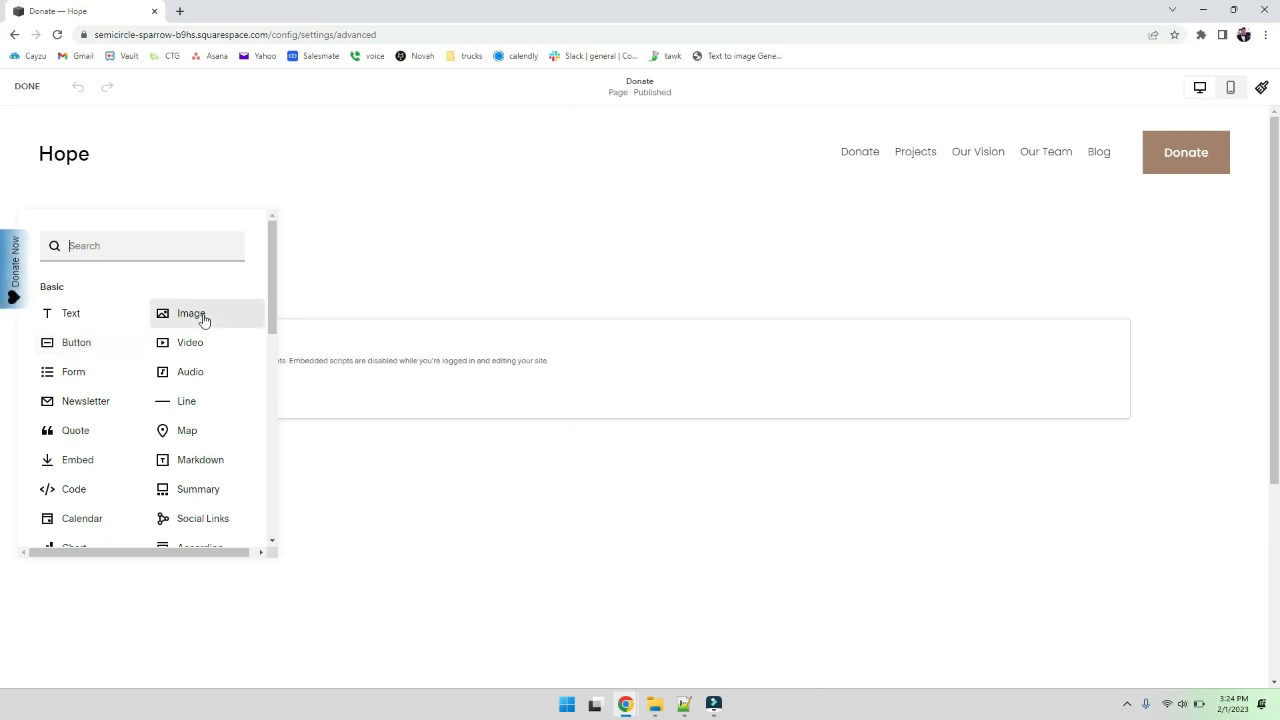
click(100, 487)
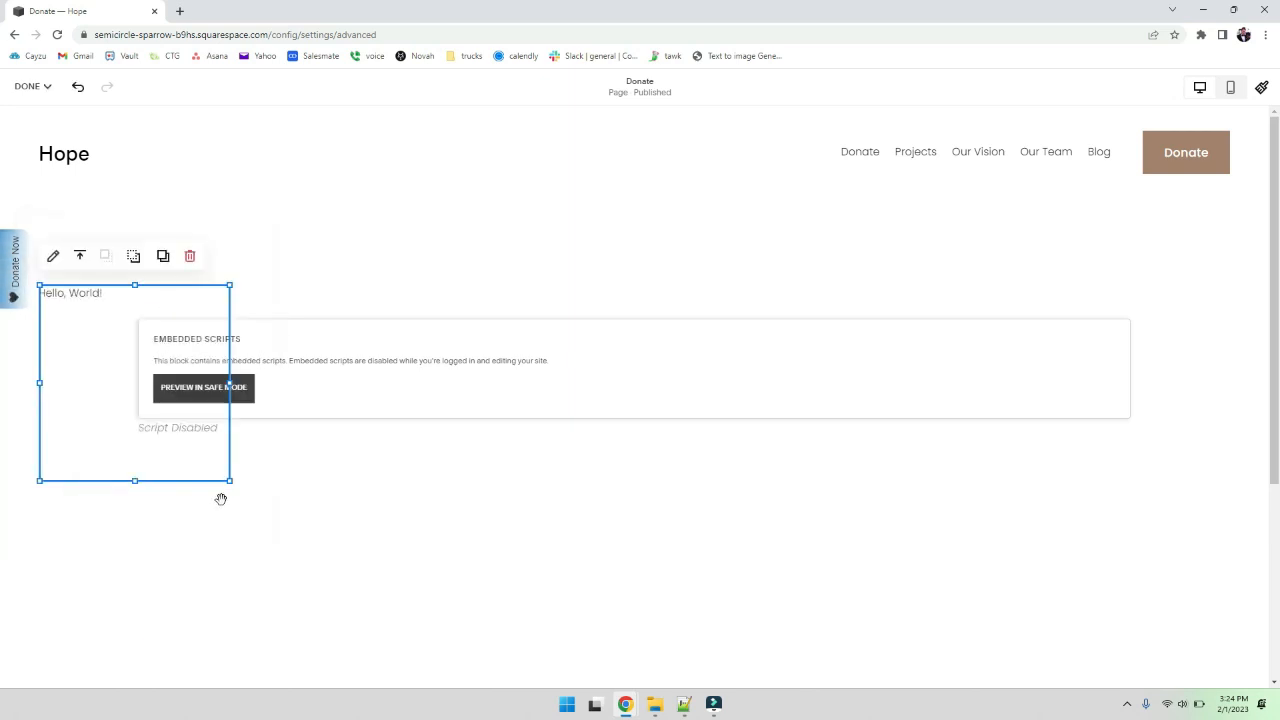
- Shrink the new Code block, place it above the donation form, and lower the form block's upper edge to make room
drag(230, 481, 186, 347)
drag(137, 294, 378, 284)
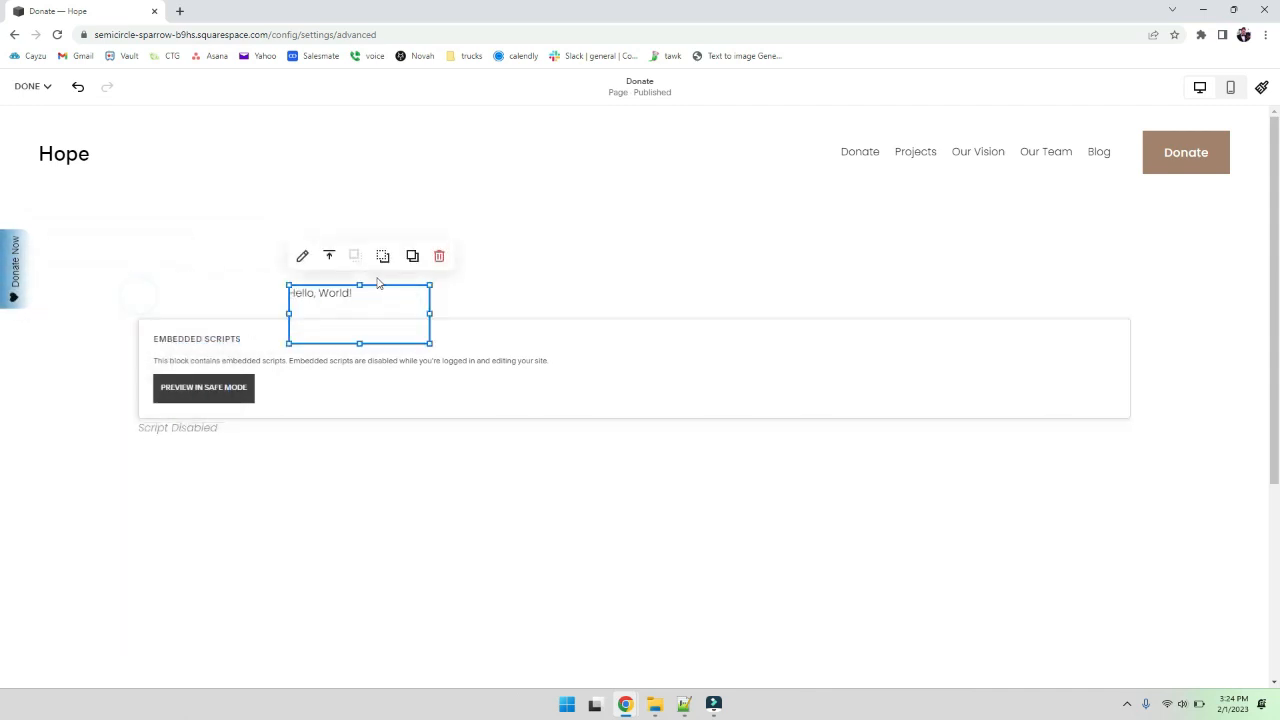
click(662, 321)
drag(634, 320, 637, 349)
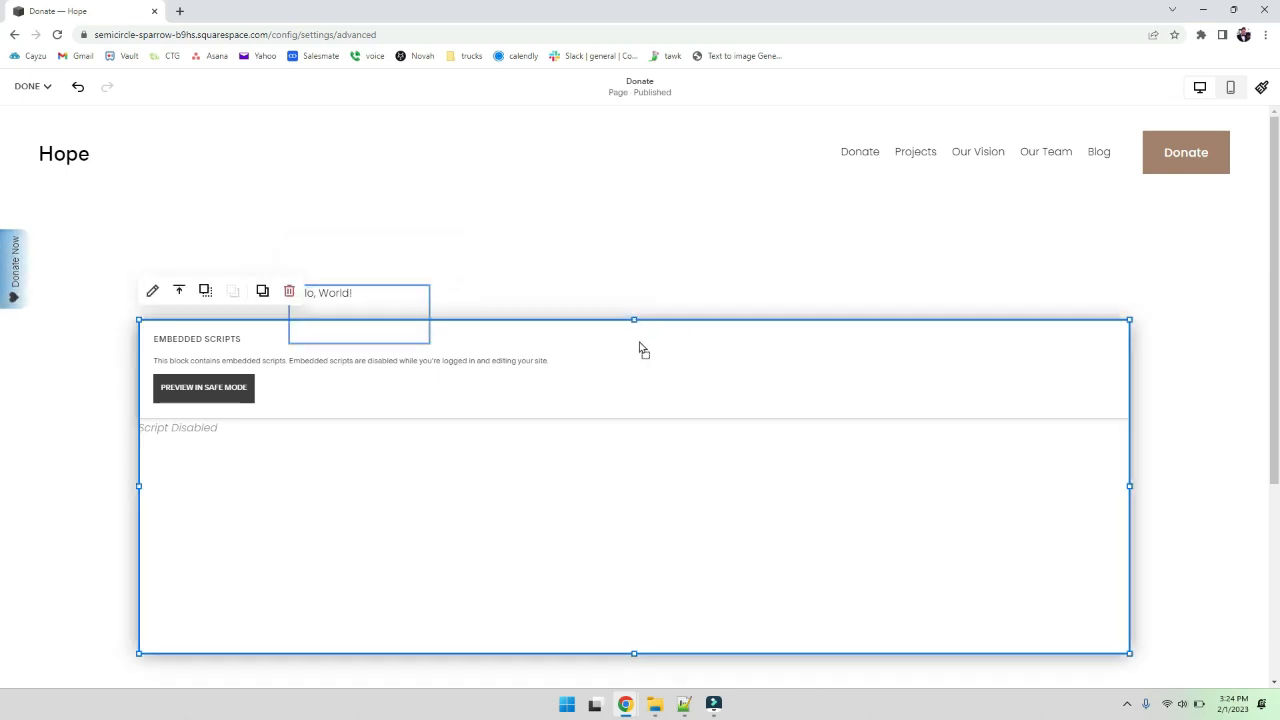
- Replace the new Code block's Hello, World! placeholder with the copied donate button badge code
click(345, 325)
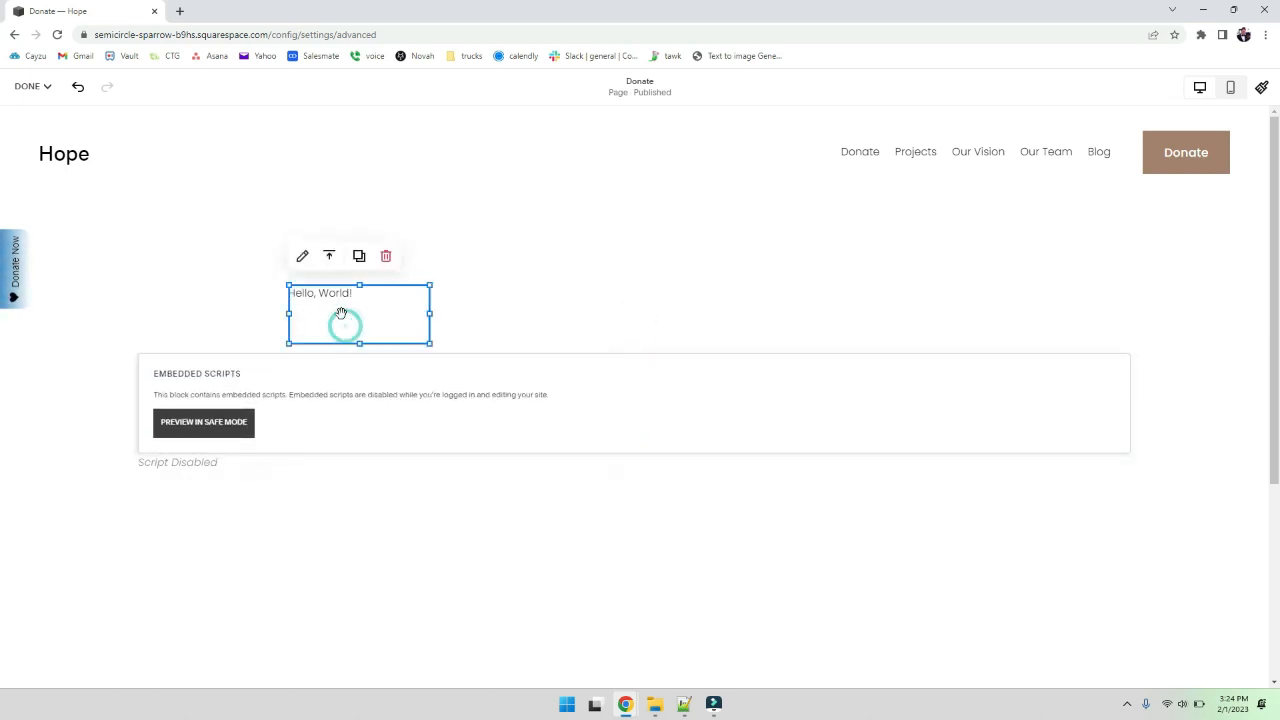
click(302, 258)
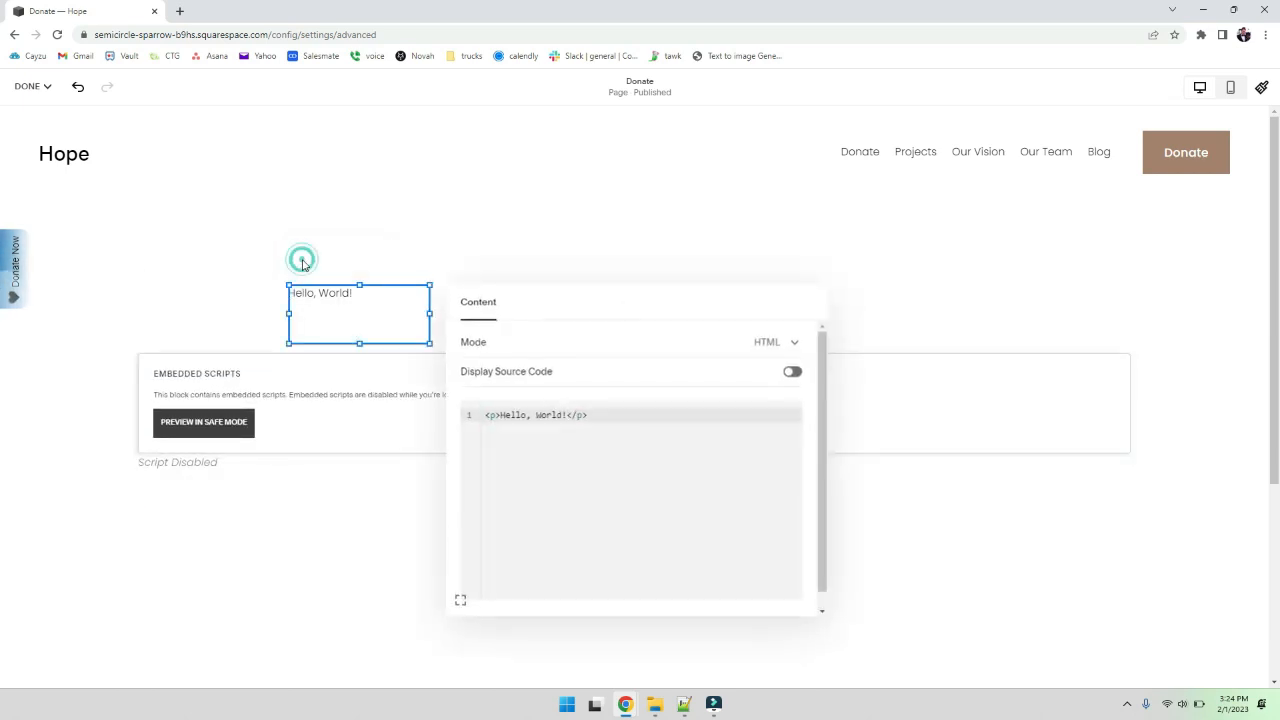
triple_click(624, 422)
key(ctrl+v)
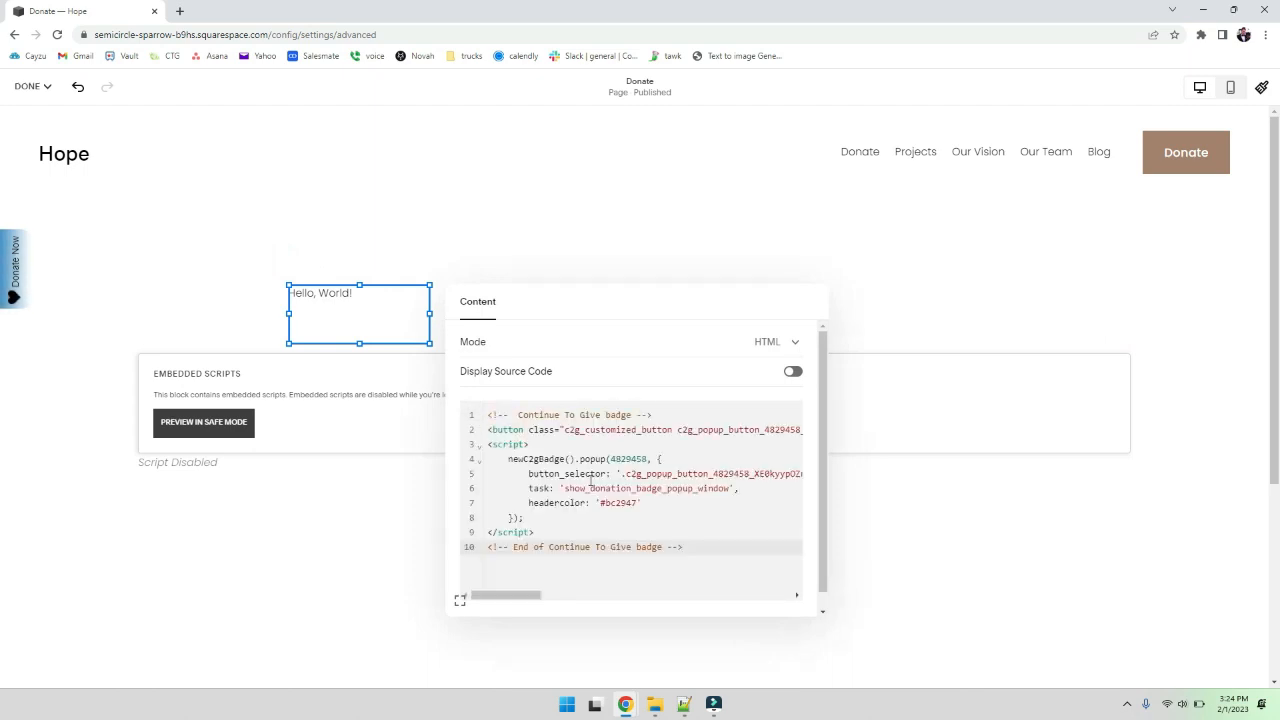
- Examine the button element in the badge code and compare its popup class with the button_selector value
scroll(566, 478, down, 2)
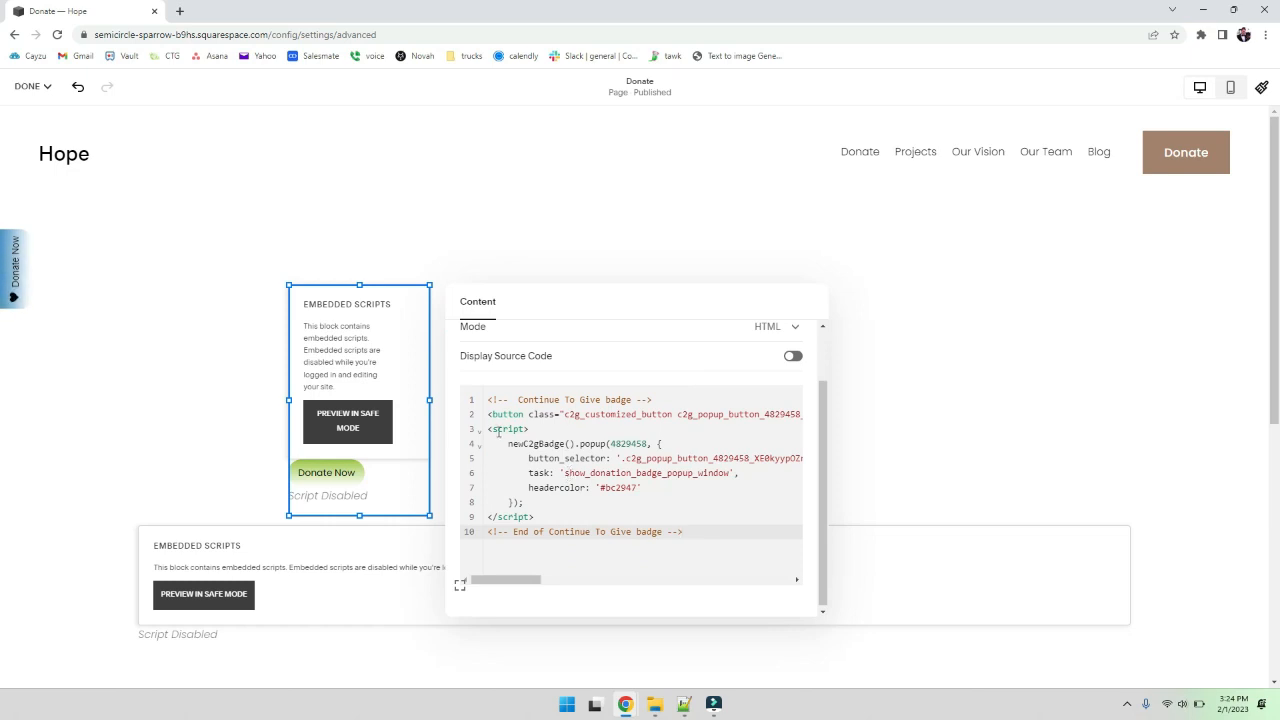
drag(489, 414, 637, 414)
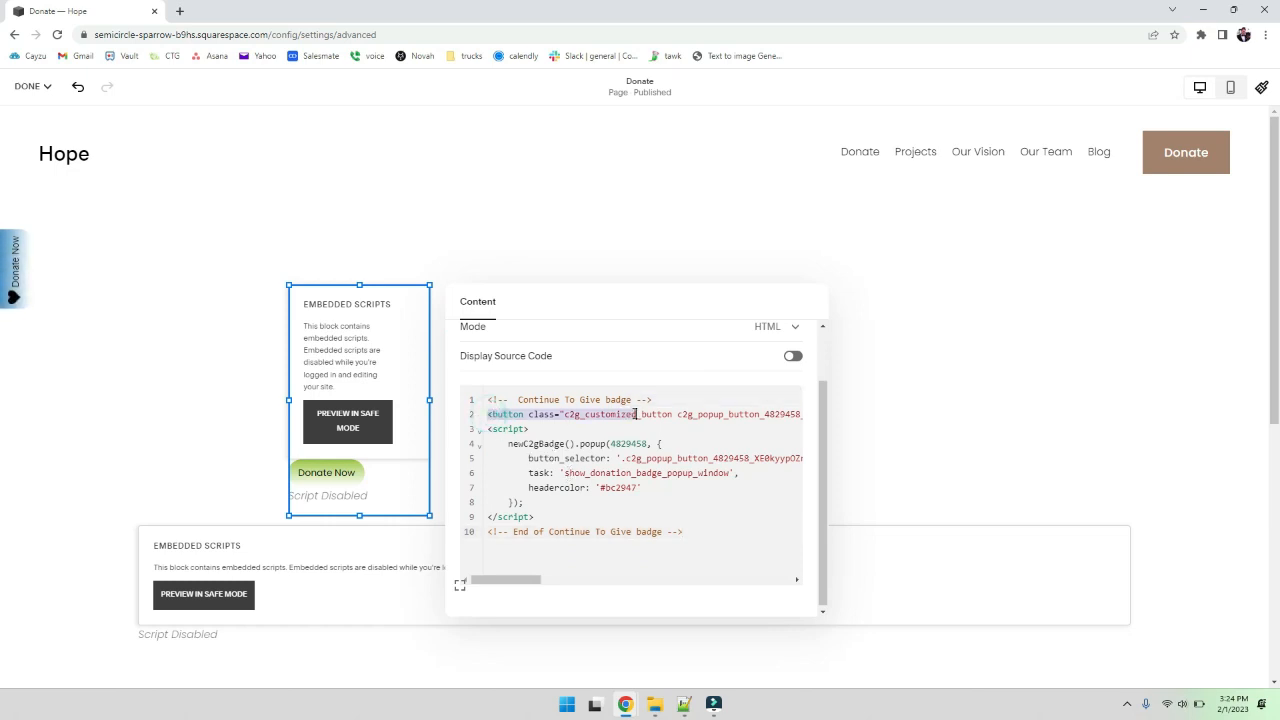
drag(530, 459, 771, 457)
double_click(771, 457)
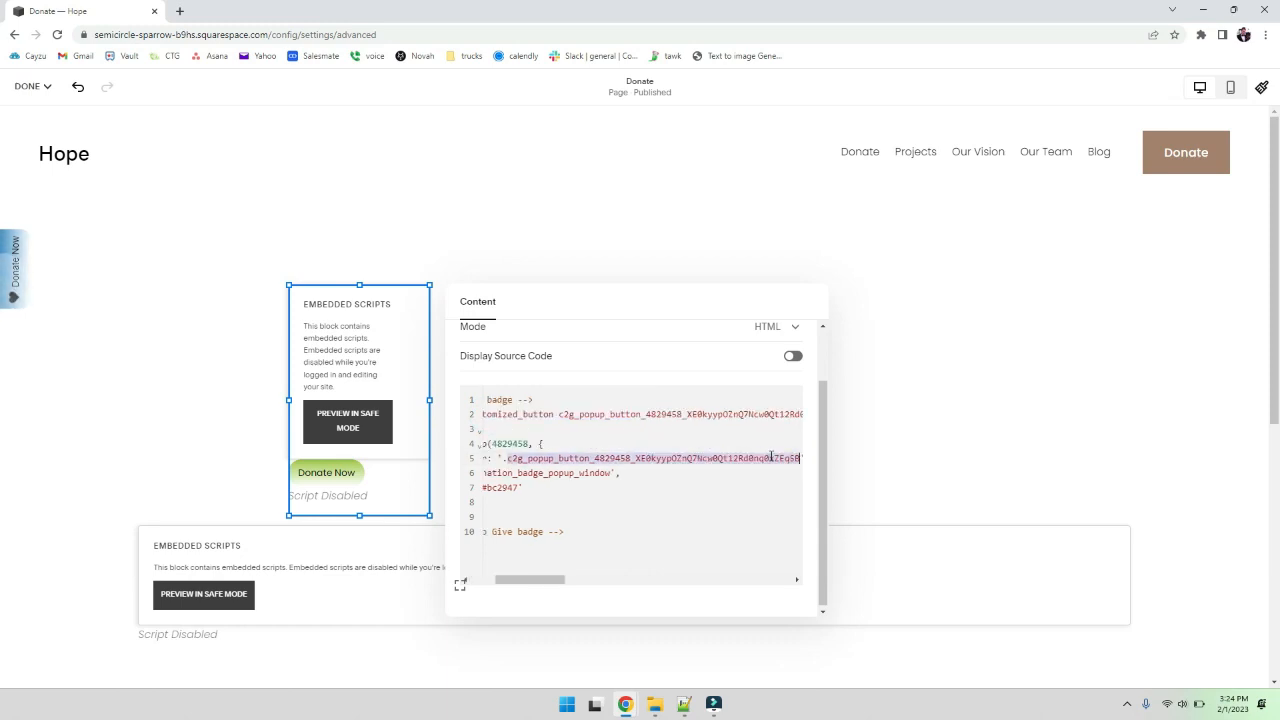
double_click(744, 413)
drag(540, 580, 503, 585)
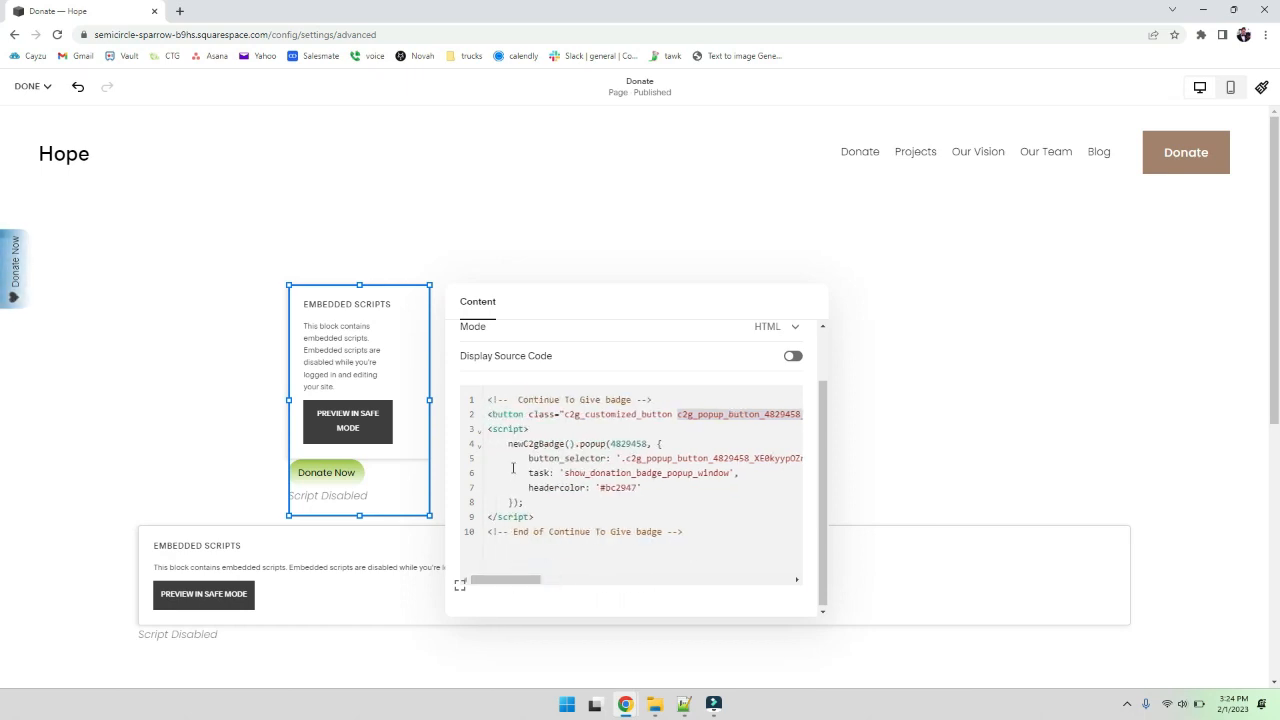
- Close the Code block's editor and save the Donate page with the new donate button
click(770, 268)
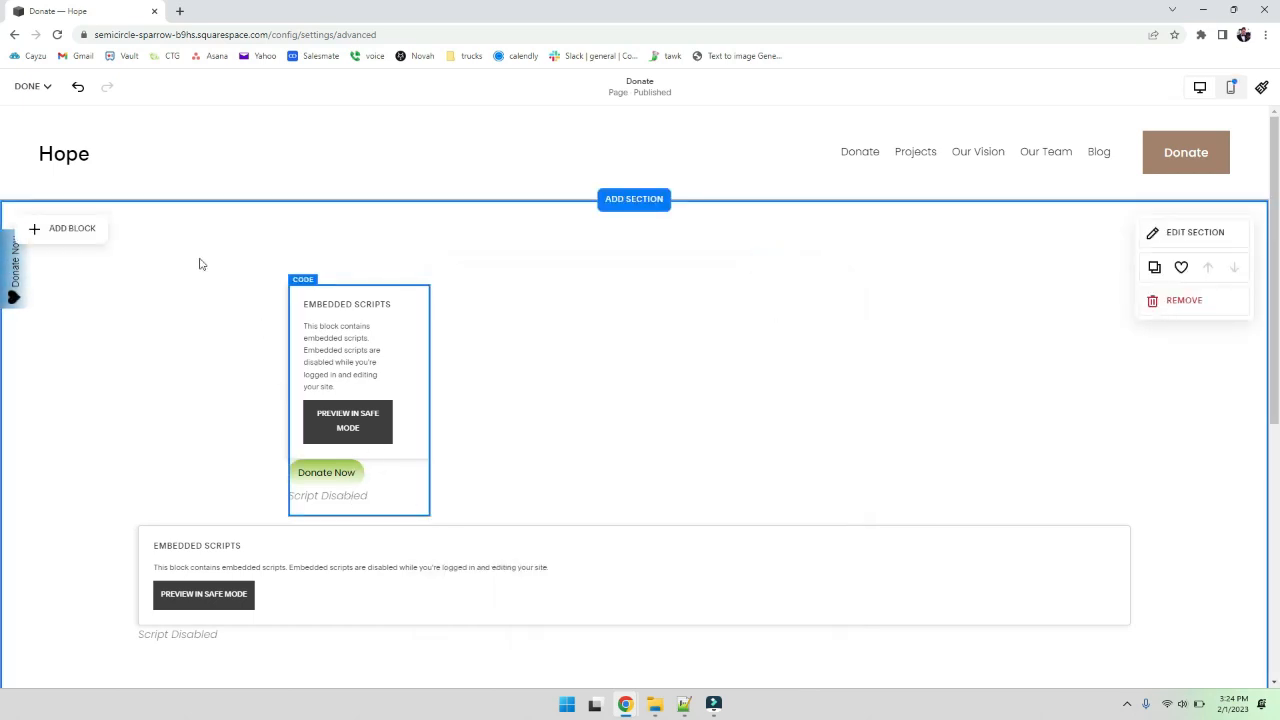
click(46, 88)
click(30, 126)
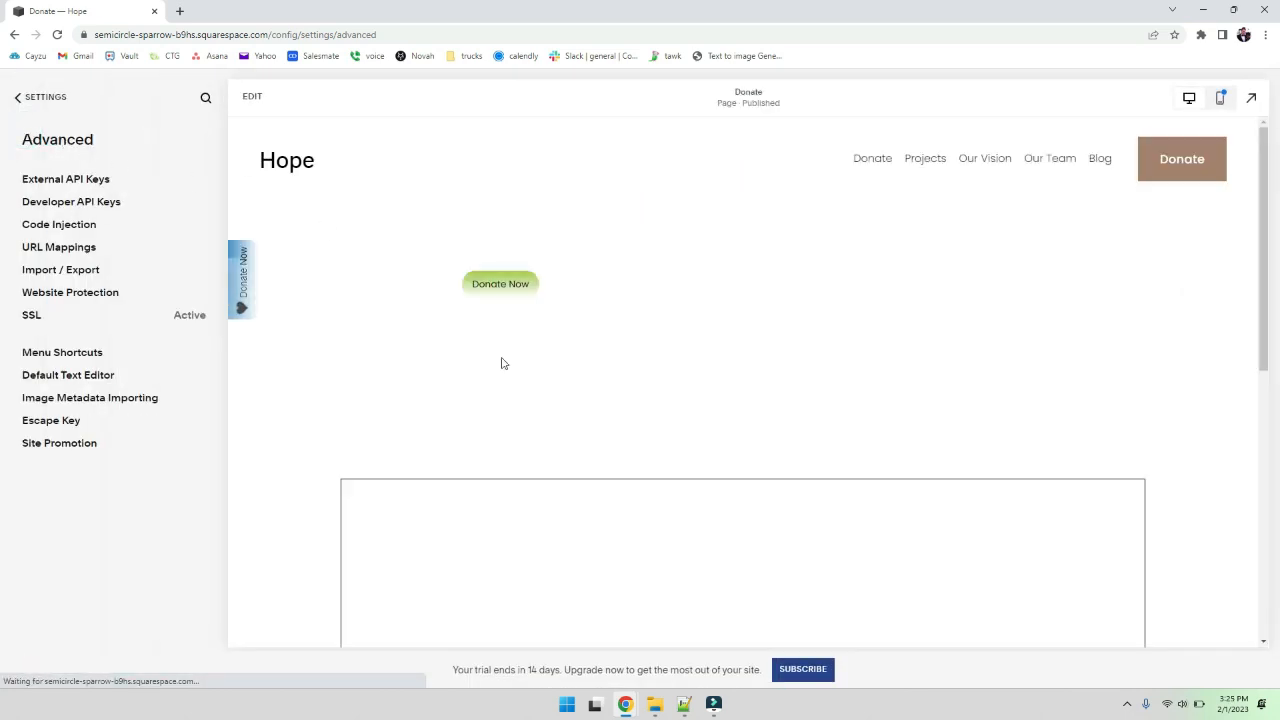
- Switch to the live Donate page, reload it, and test the Donate Now button by opening its donation popup
mouse_move(628, 700)
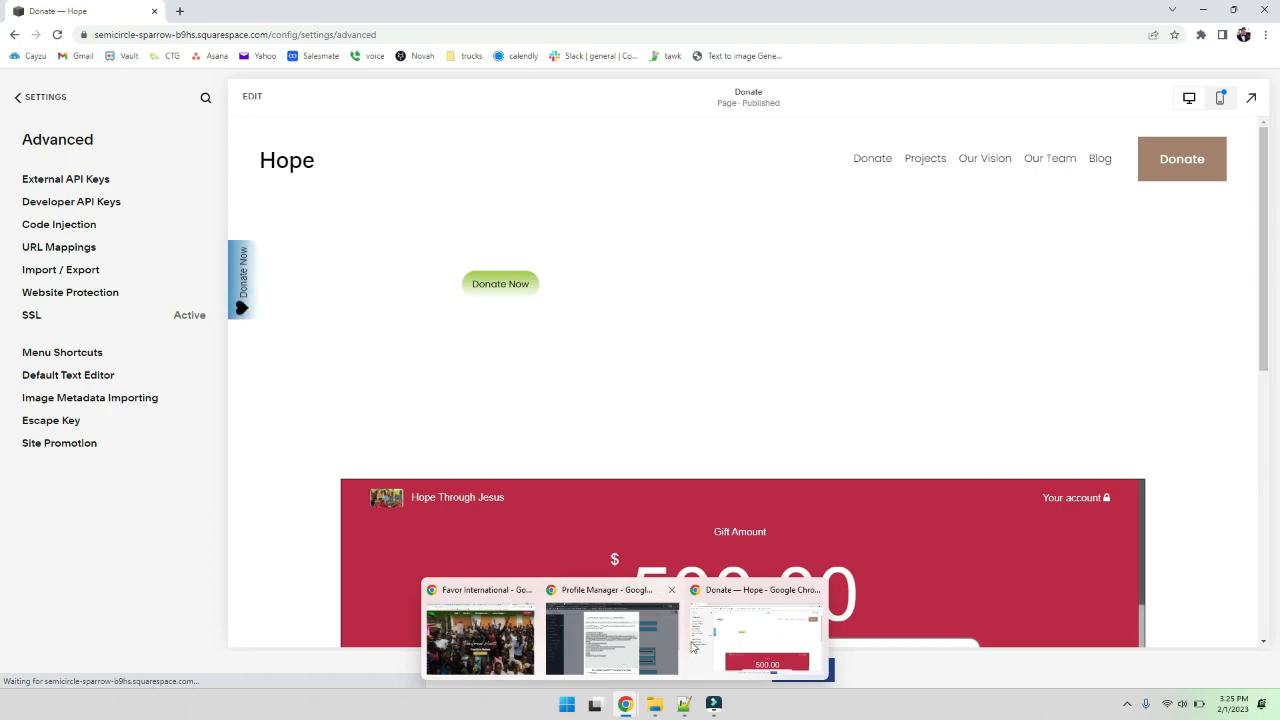
click(763, 640)
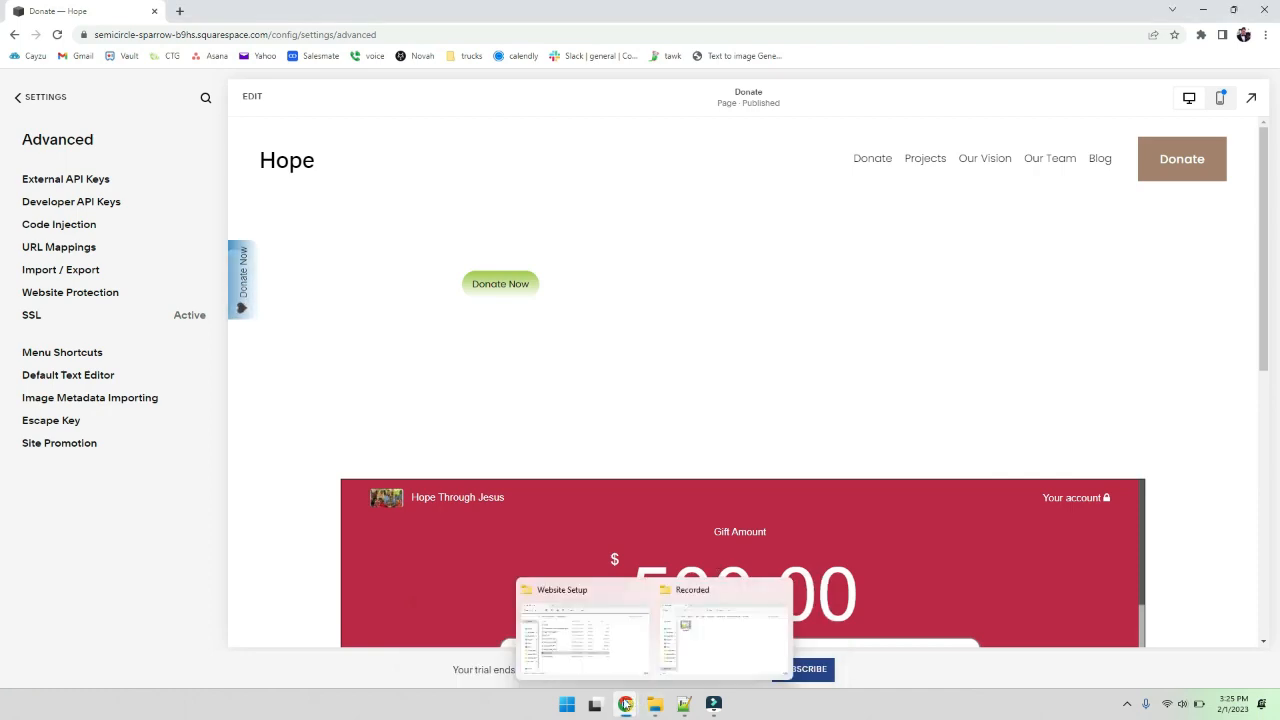
click(626, 628)
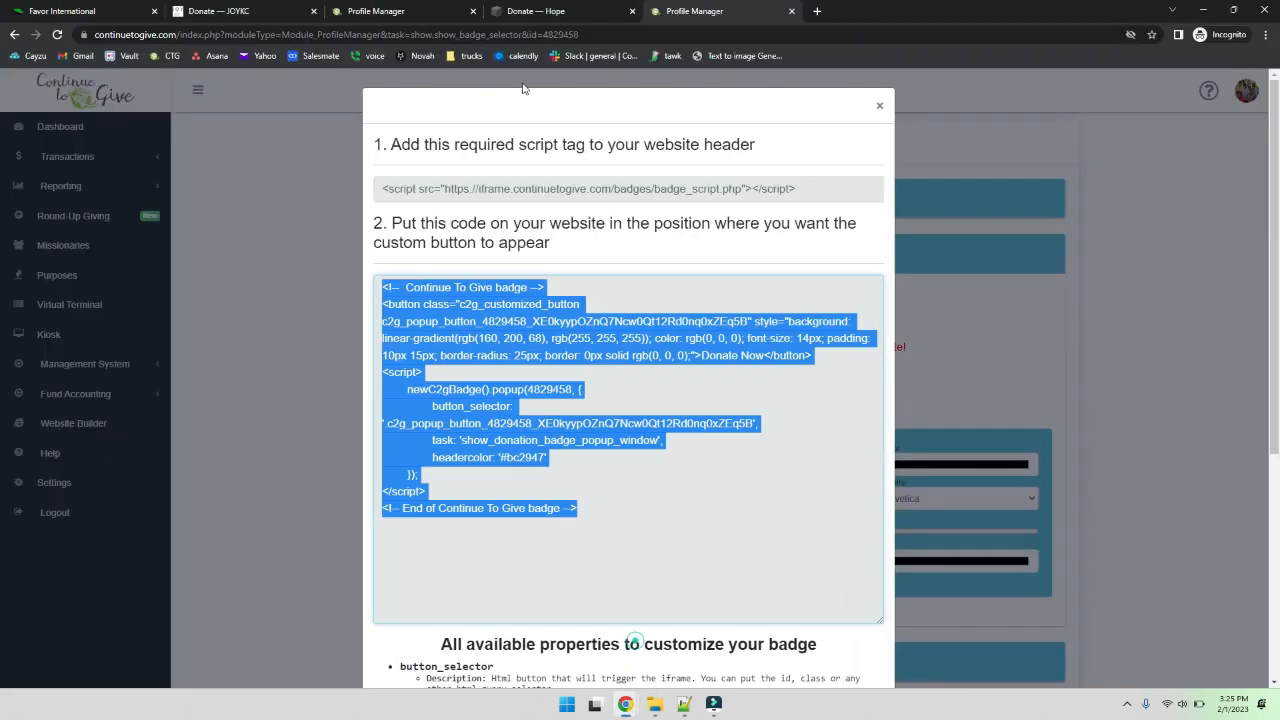
click(530, 12)
click(57, 34)
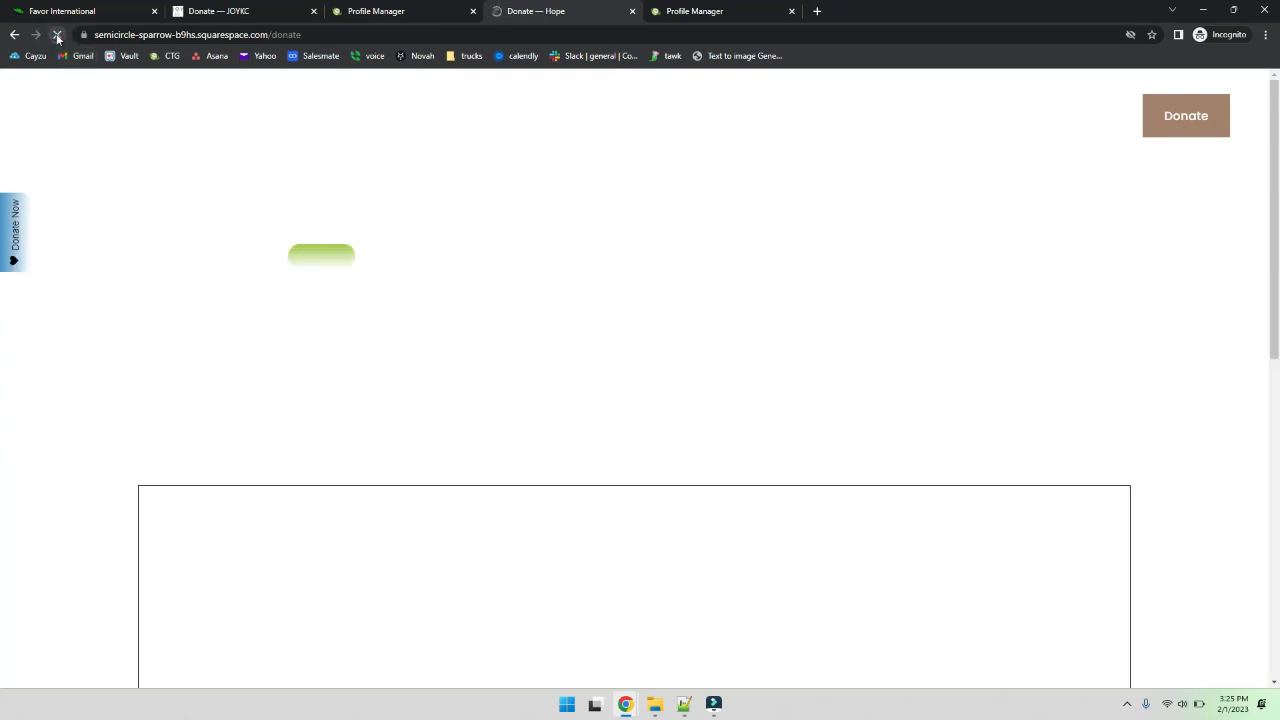
click(331, 266)
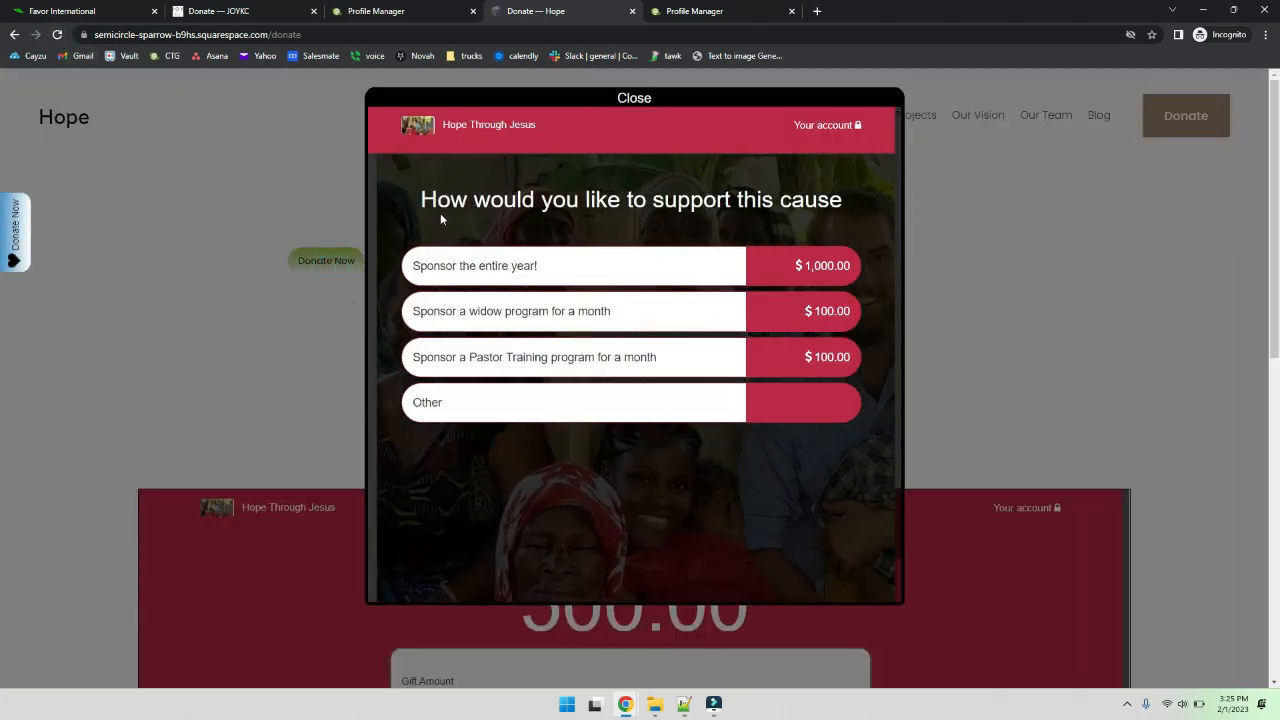
- Close the donation popup, switch to the Continue to Give purposes page, and open the website donation form setup for the Bibles 2016 project
click(630, 101)
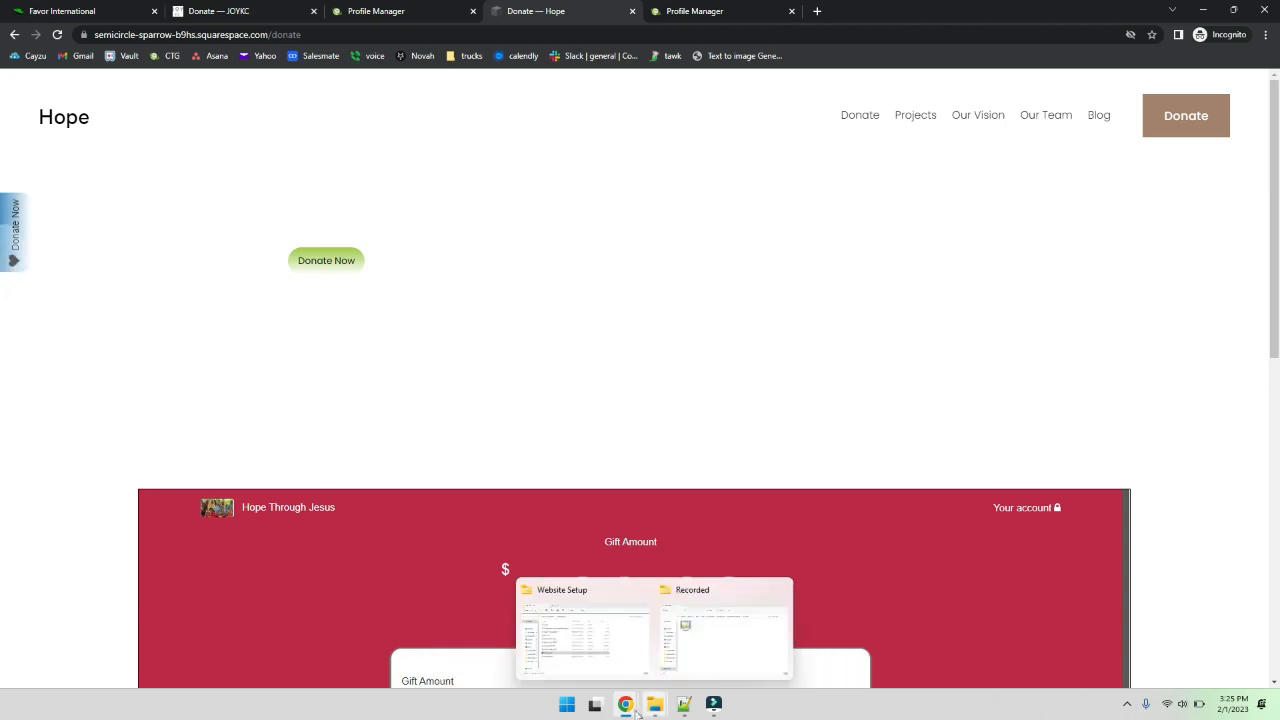
mouse_move(625, 704)
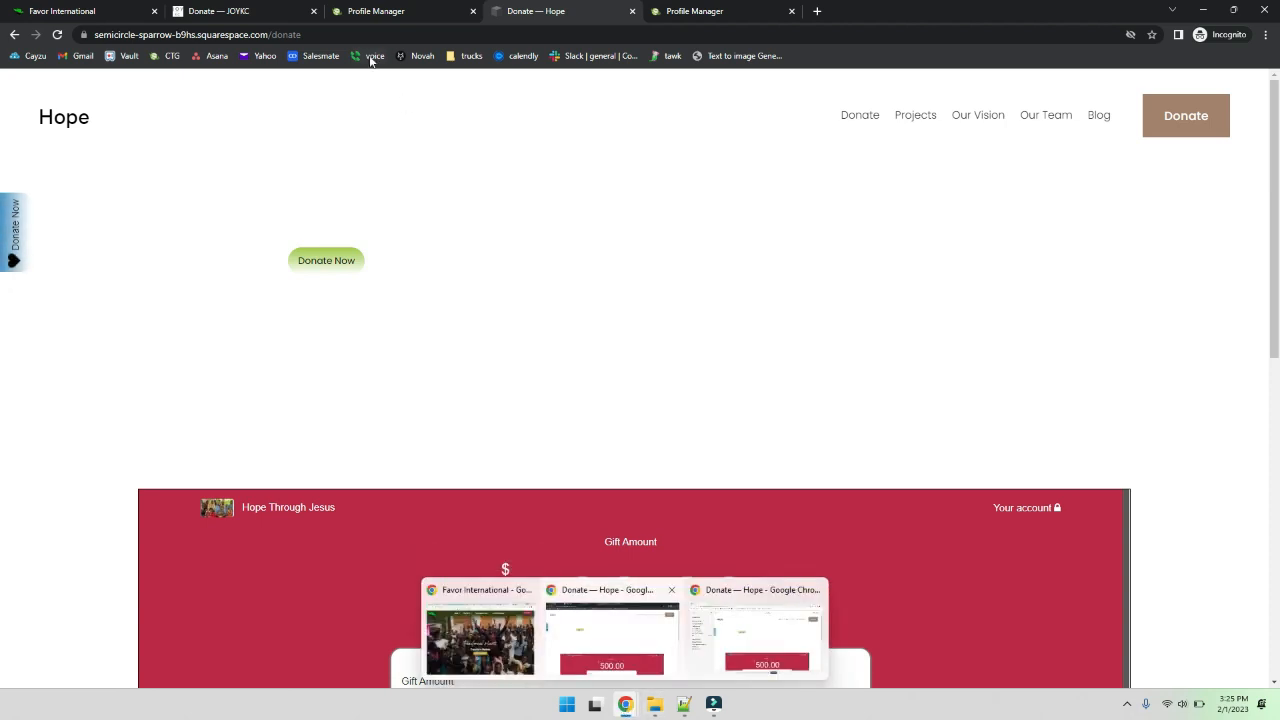
click(385, 12)
click(323, 266)
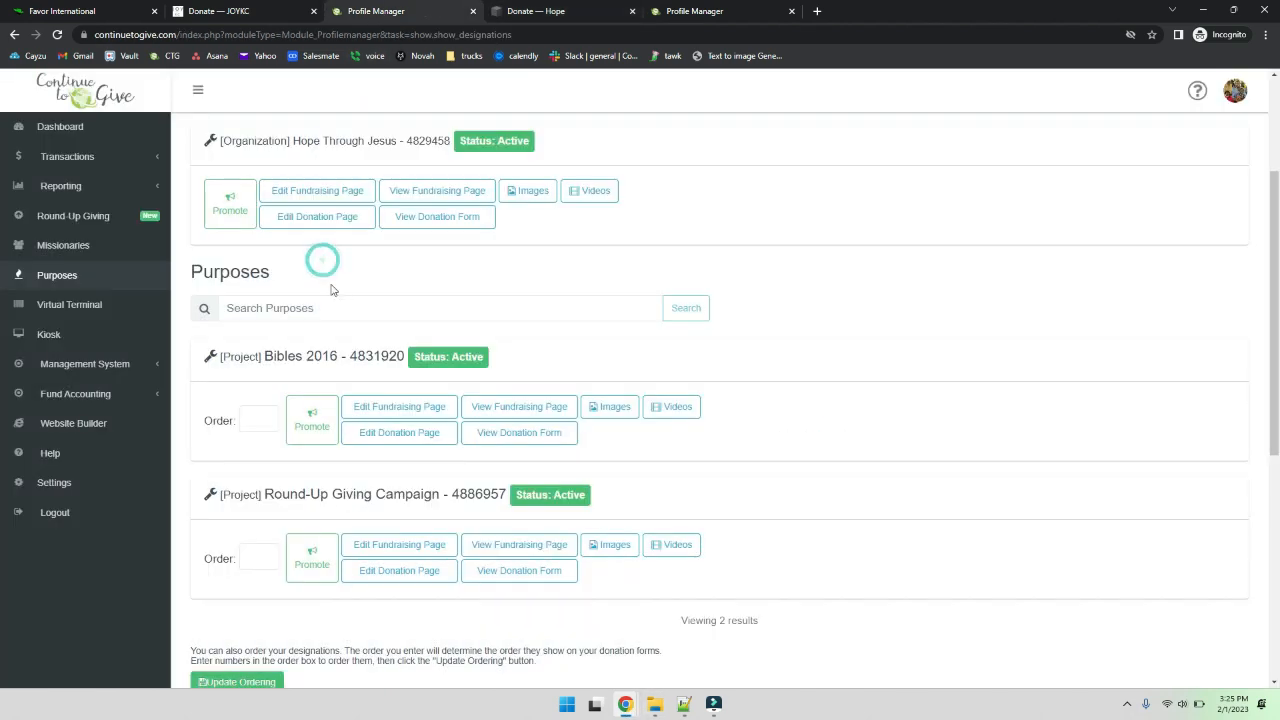
click(328, 432)
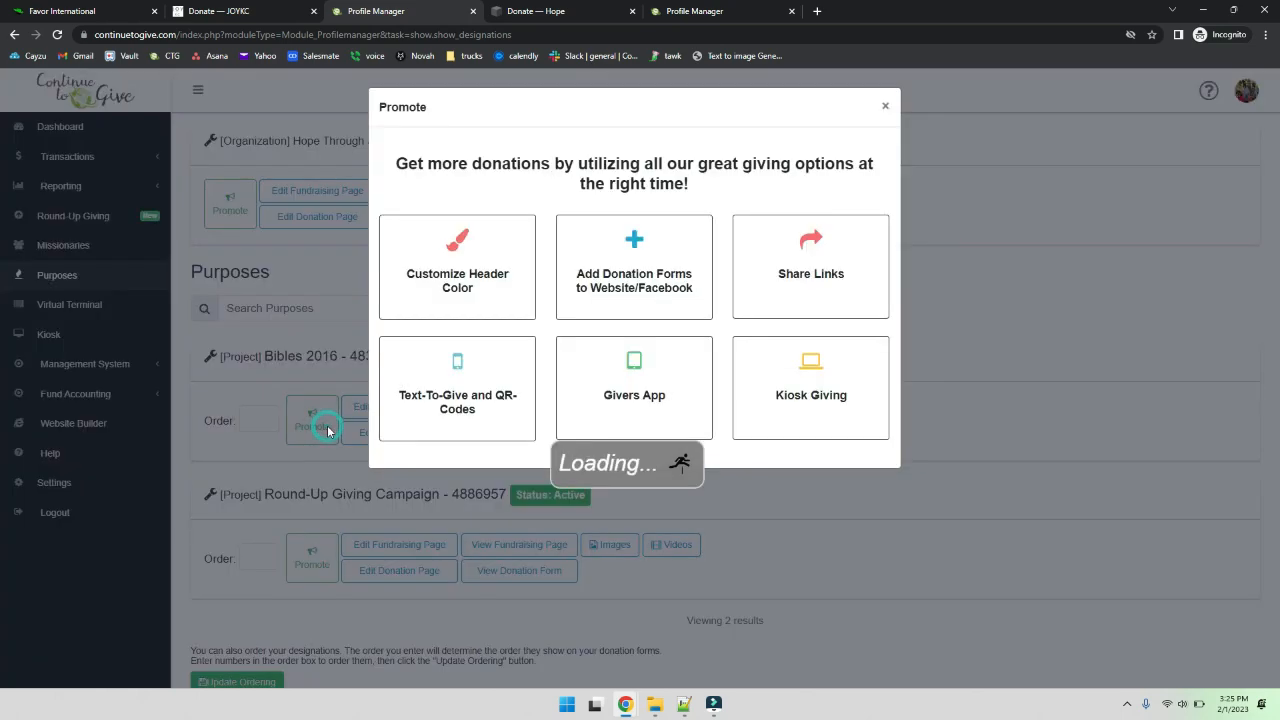
click(584, 252)
click(613, 218)
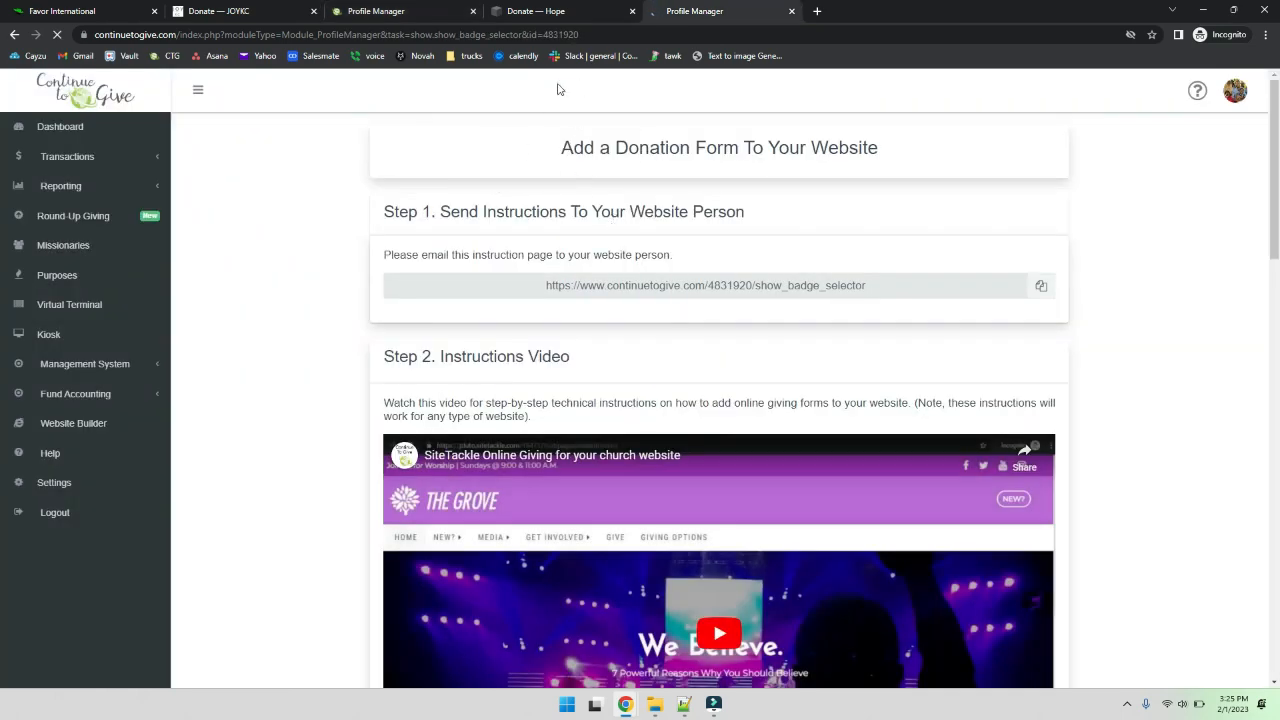
- Generate and copy the Embed A Donate Button badge code for the Bibles 2016 project
scroll(309, 297, down, 5)
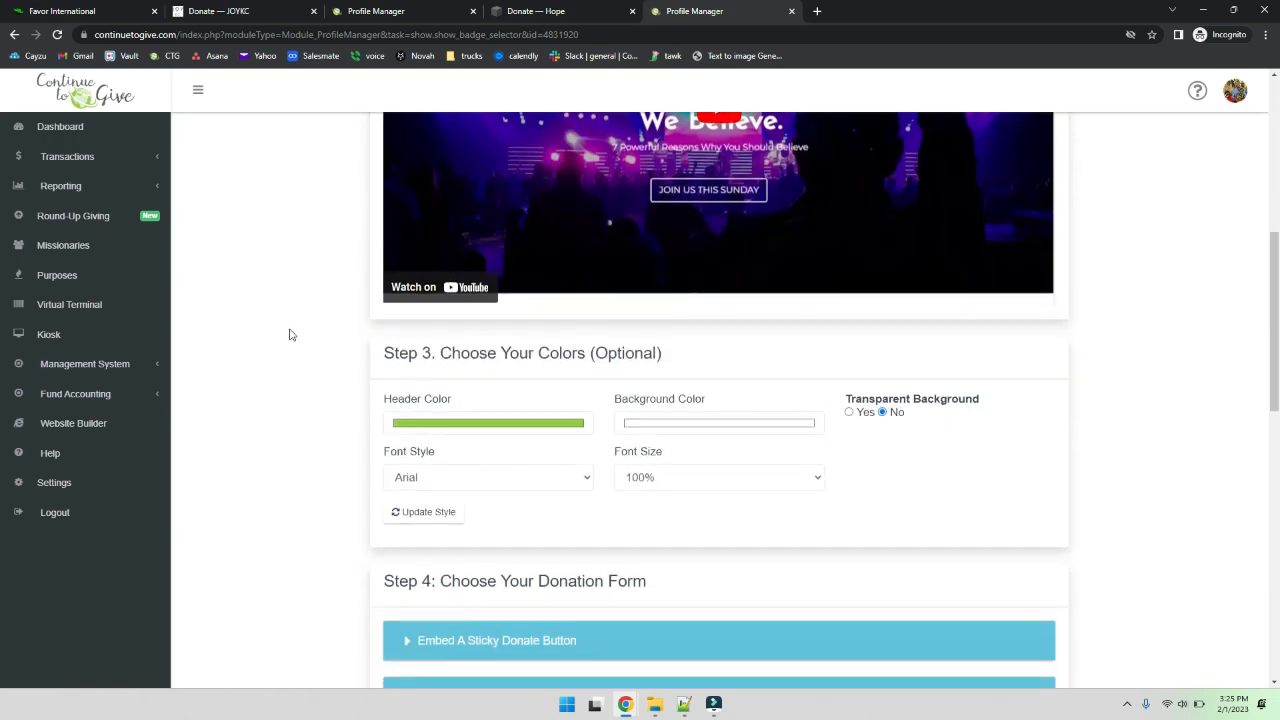
scroll(290, 335, down, 3)
click(527, 432)
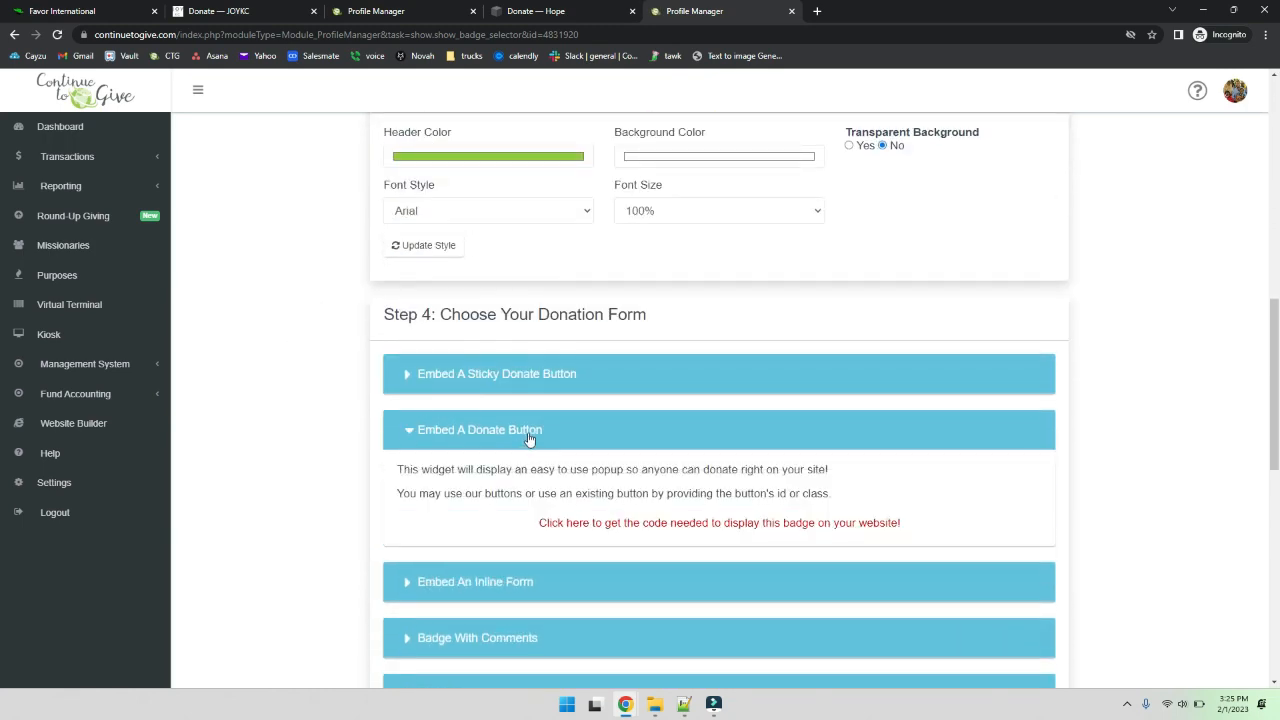
scroll(619, 410, down, 2)
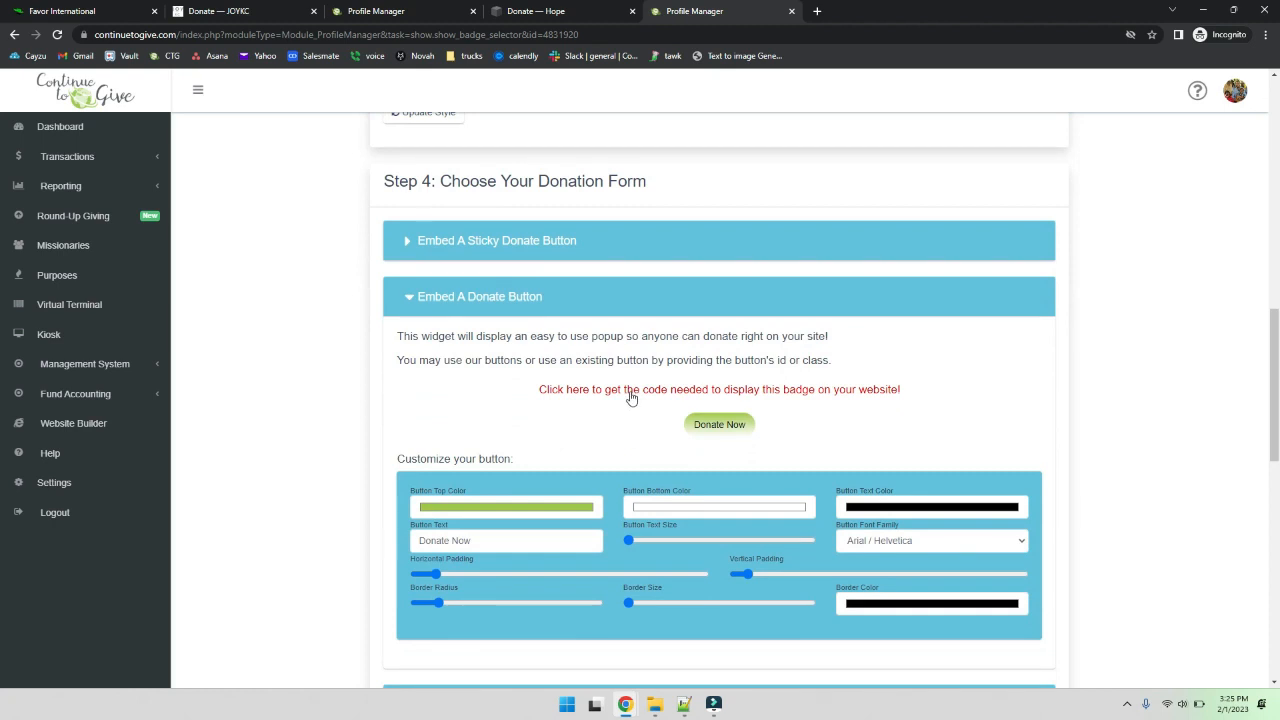
click(631, 397)
click(629, 390)
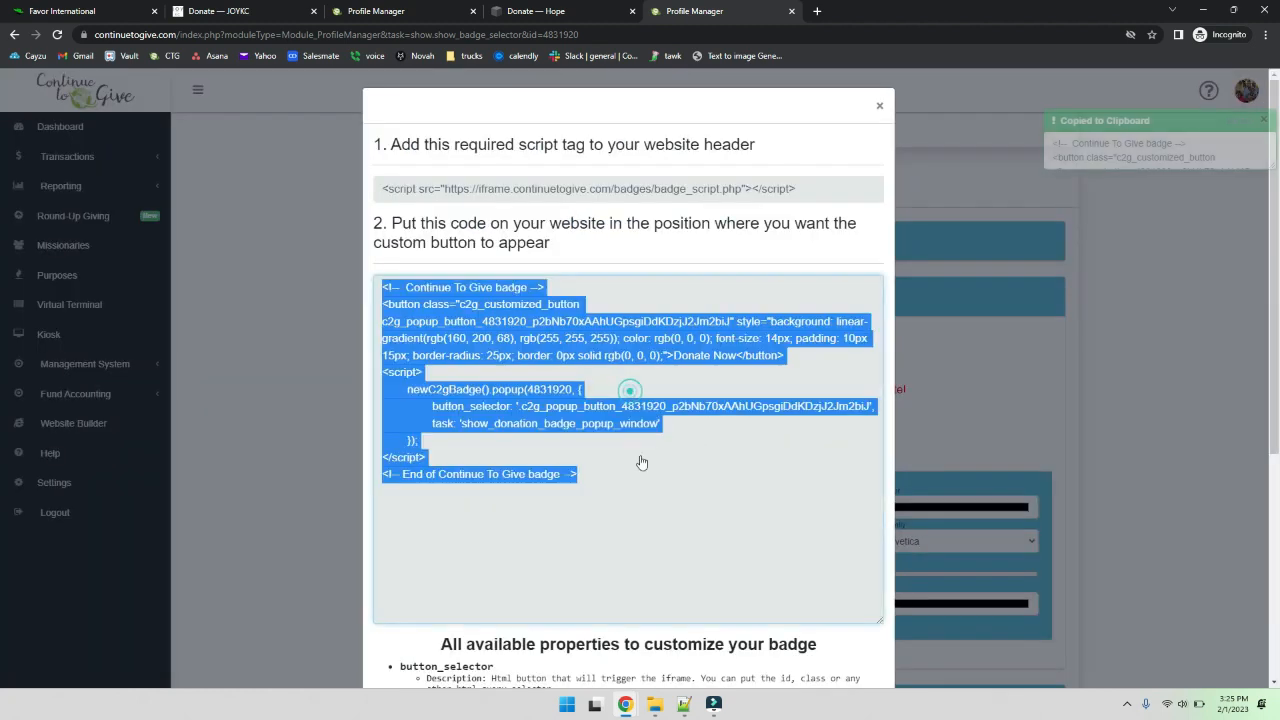
- Switch to the Squarespace editor, start editing the Donate page, and add a Code block beside the existing donate button block
mouse_move(627, 705)
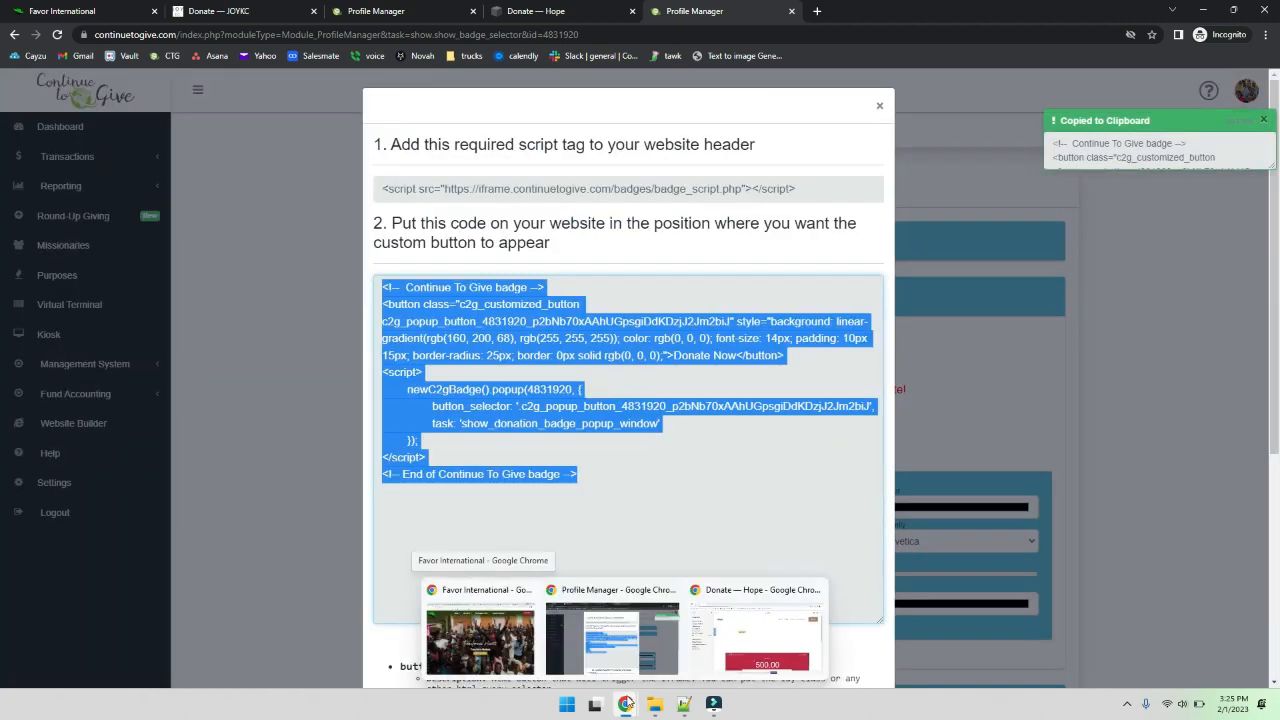
click(760, 648)
click(252, 100)
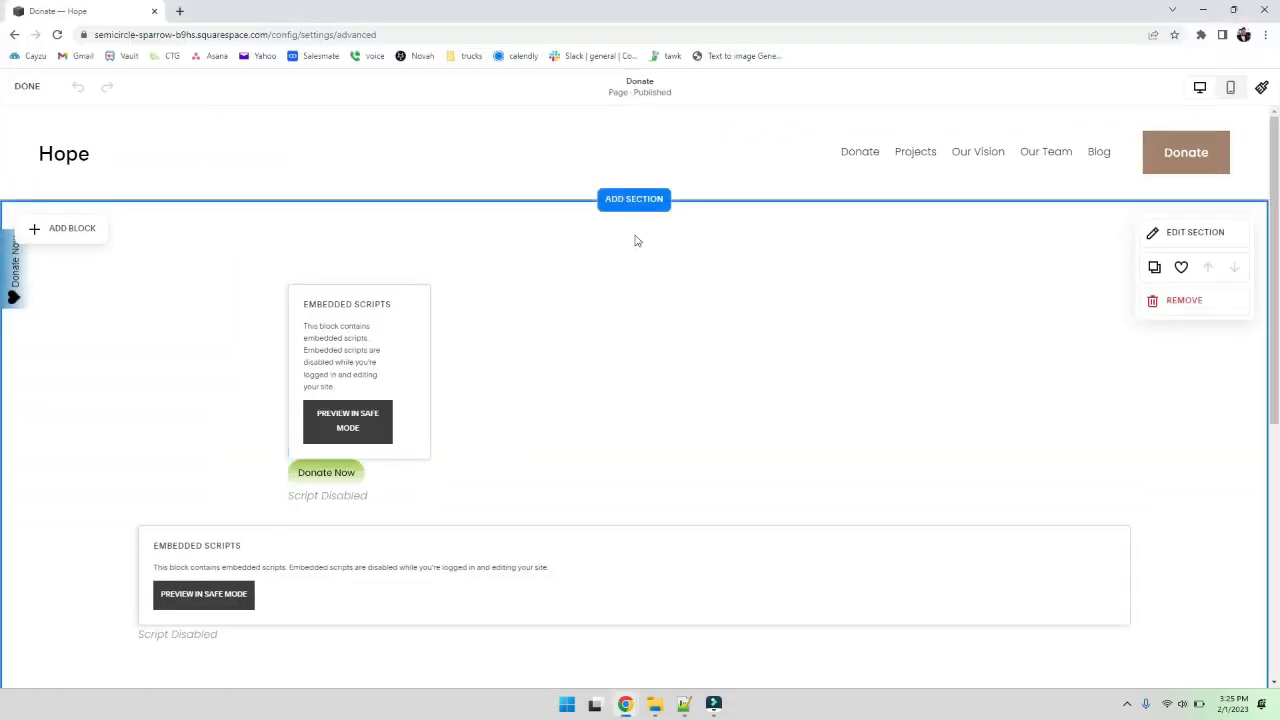
click(66, 232)
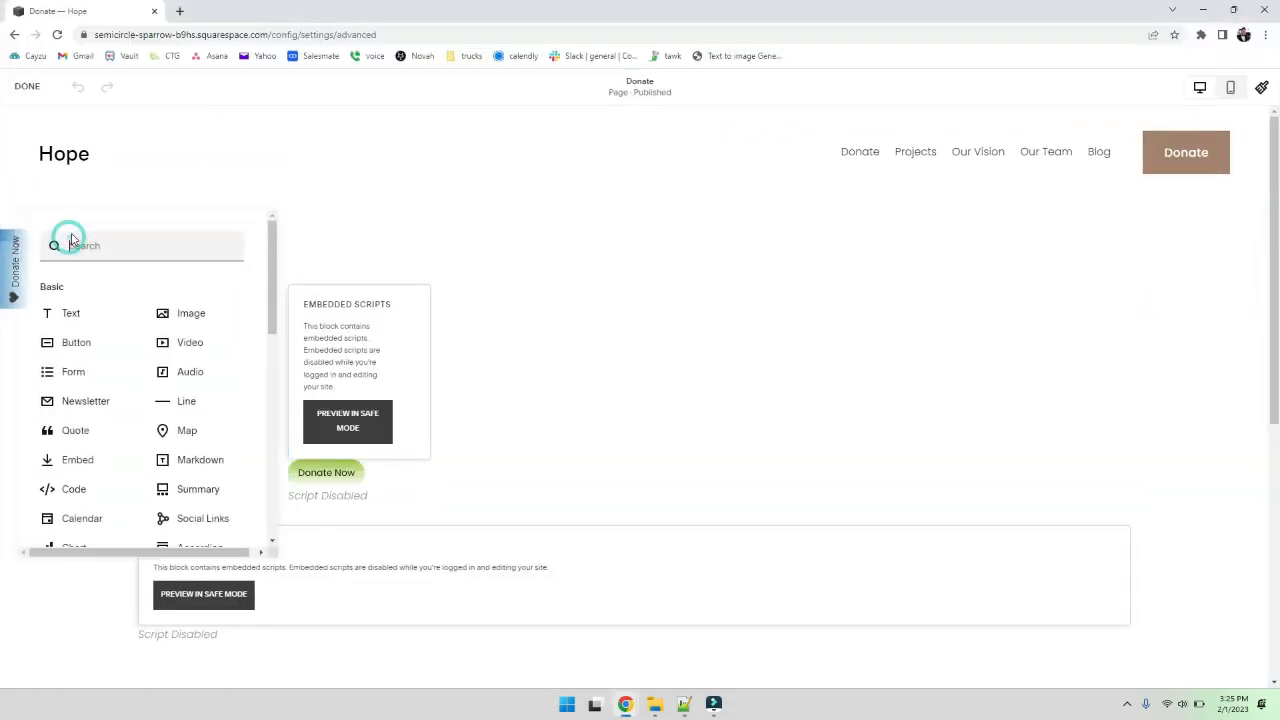
click(95, 489)
drag(144, 375, 823, 394)
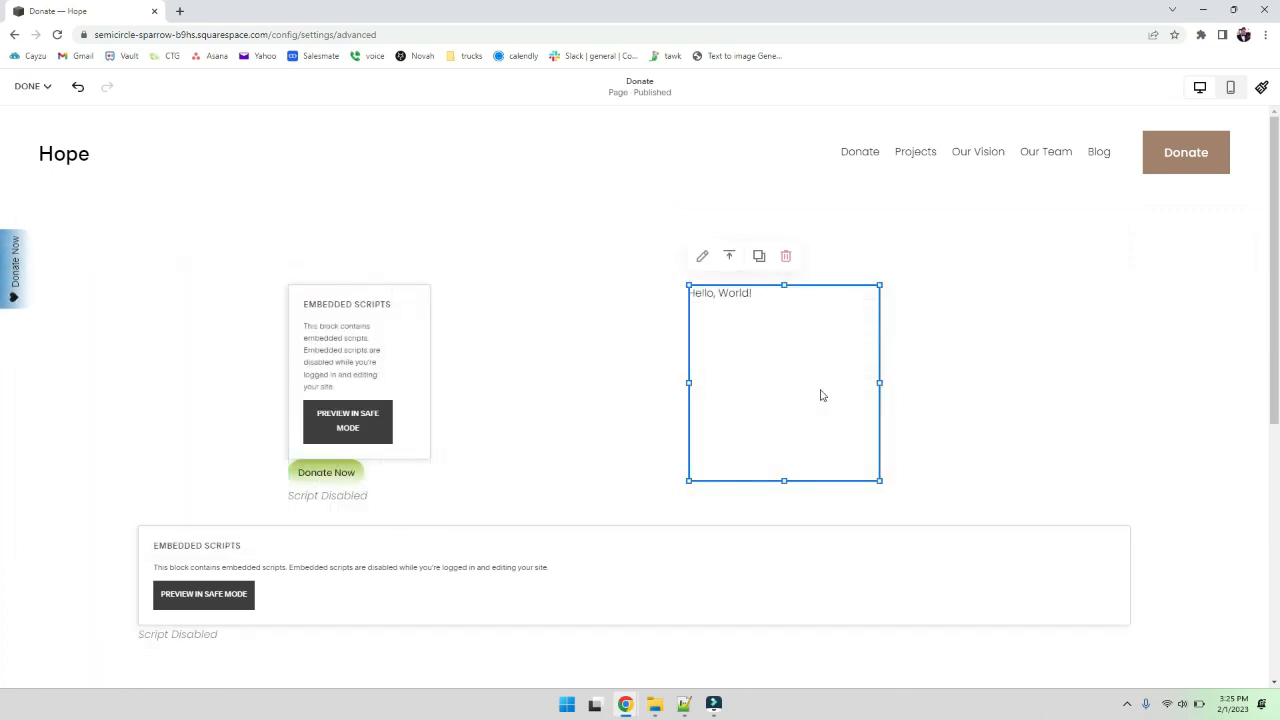
- Replace the second Code block's Hello, World! placeholder with the copied Bibles 2016 badge code
click(703, 257)
drag(1043, 412, 913, 414)
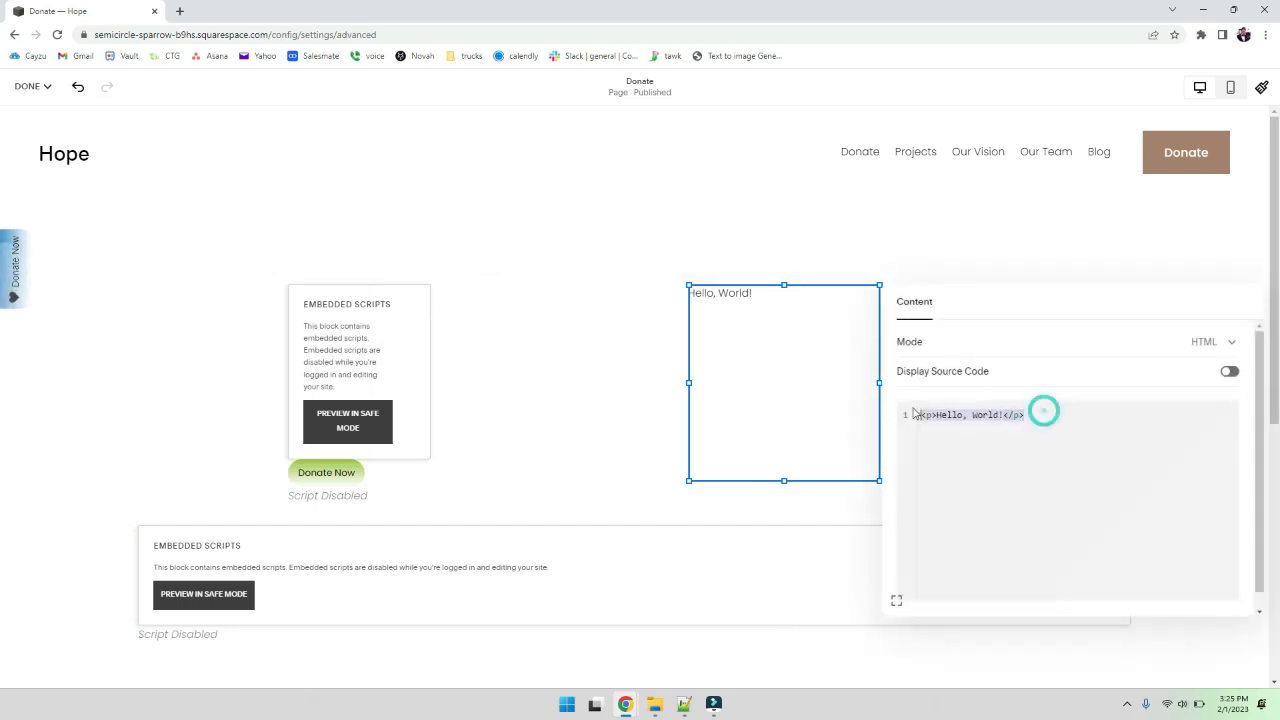
key(ctrl+v)
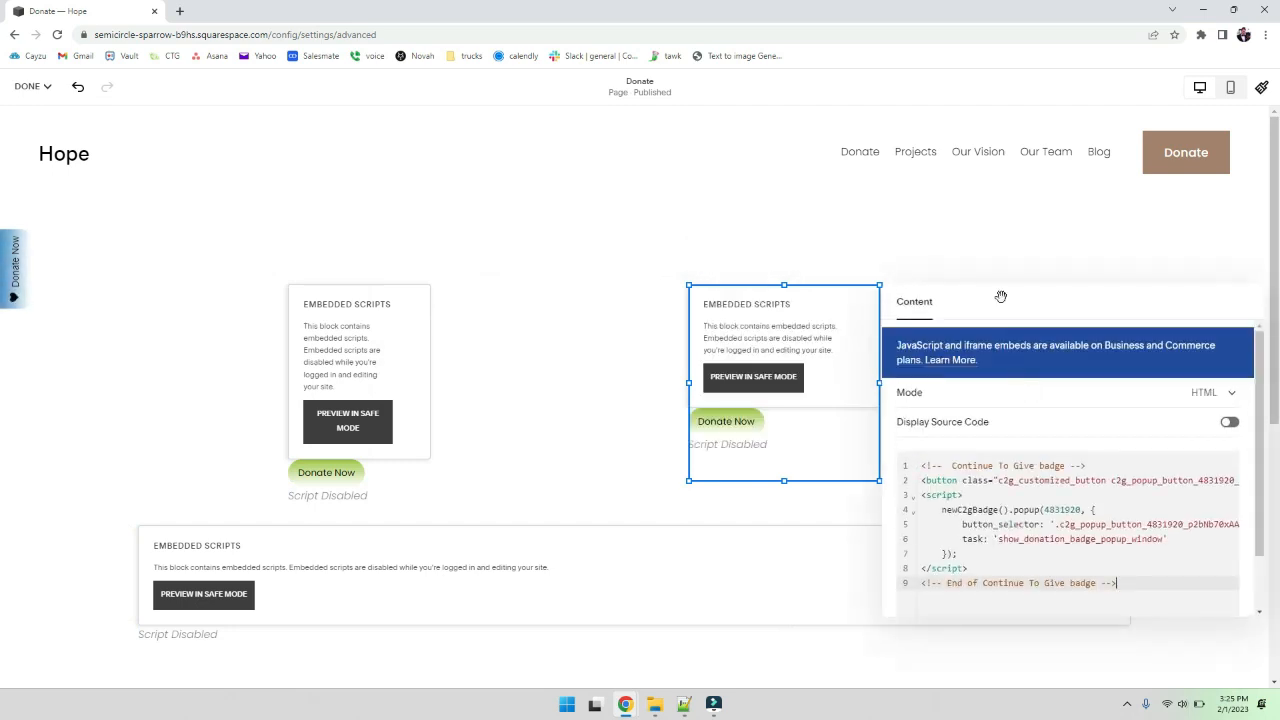
- Close the second Code block's editor and save the Donate page
click(795, 203)
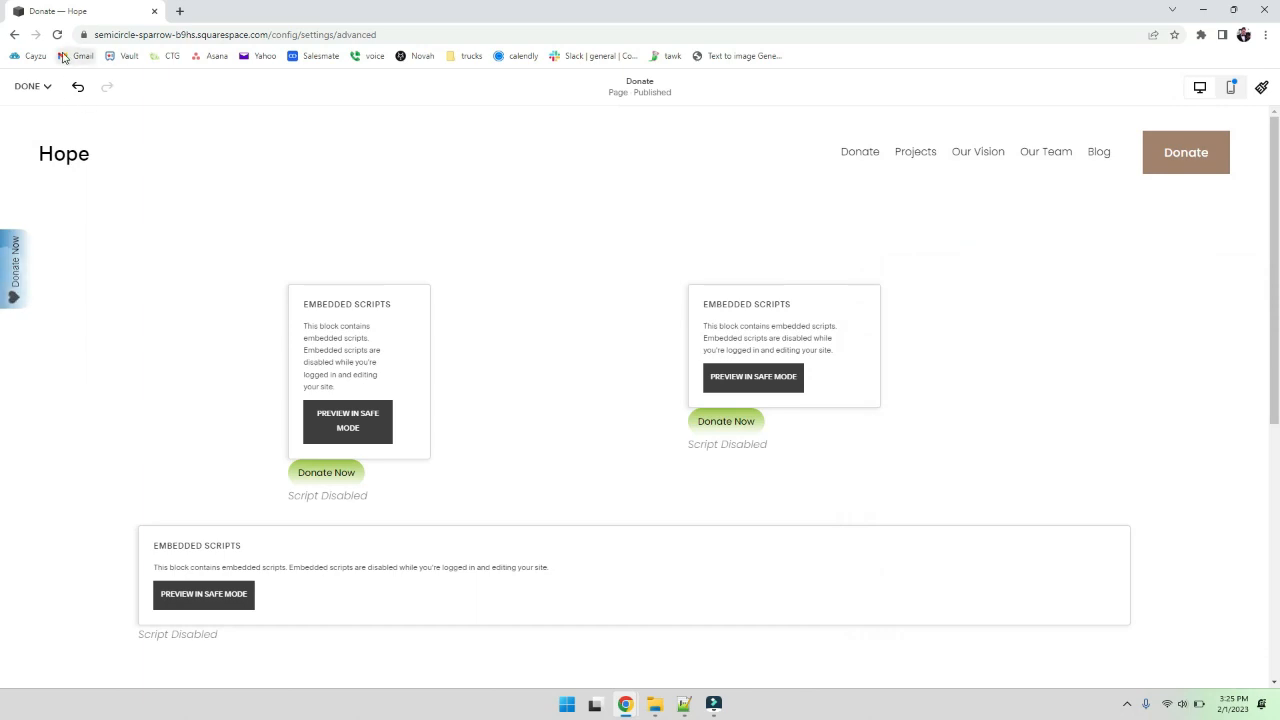
click(30, 87)
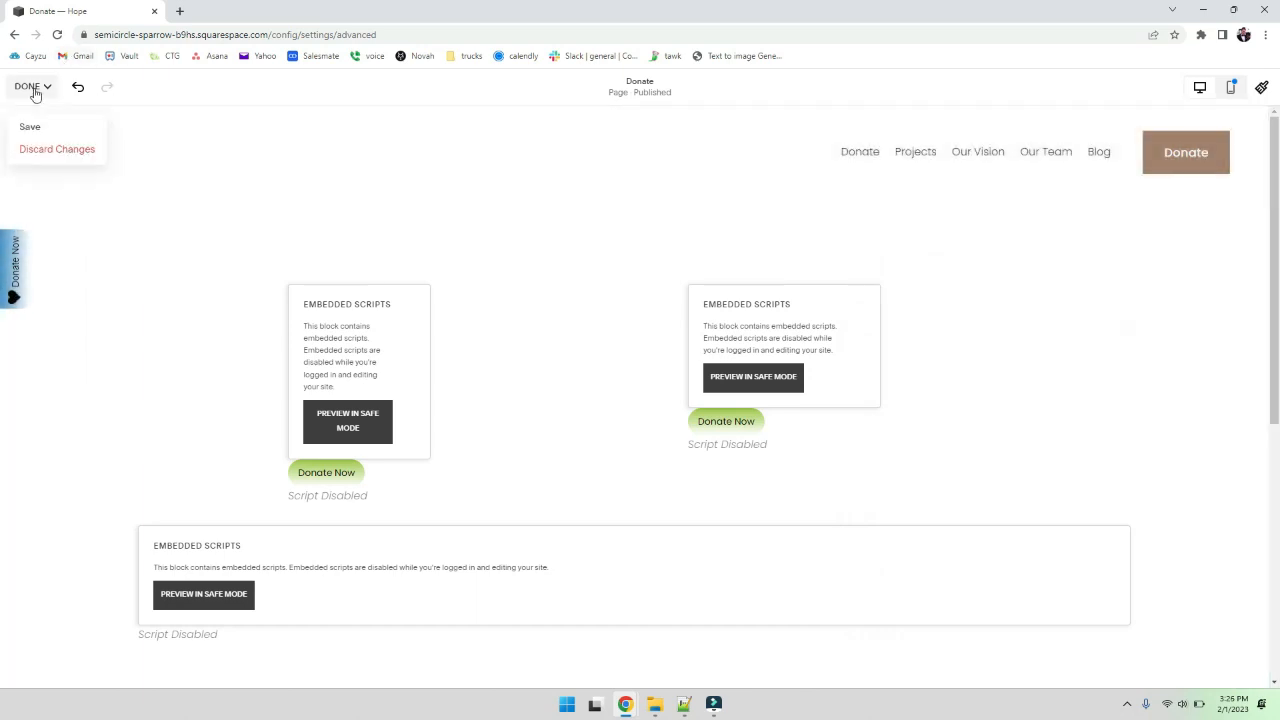
click(27, 129)
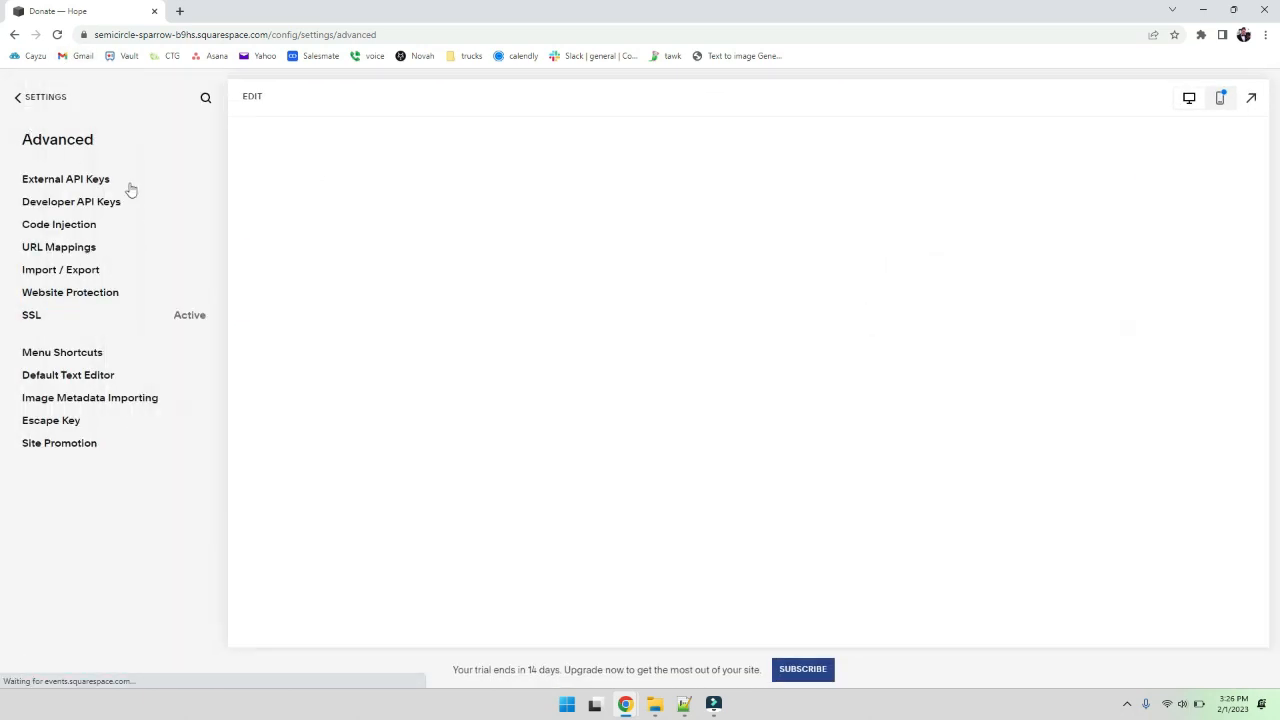
- Switch to the live Donate page, reload it, and test both Donate Now buttons by opening and closing their donation popups
mouse_move(624, 706)
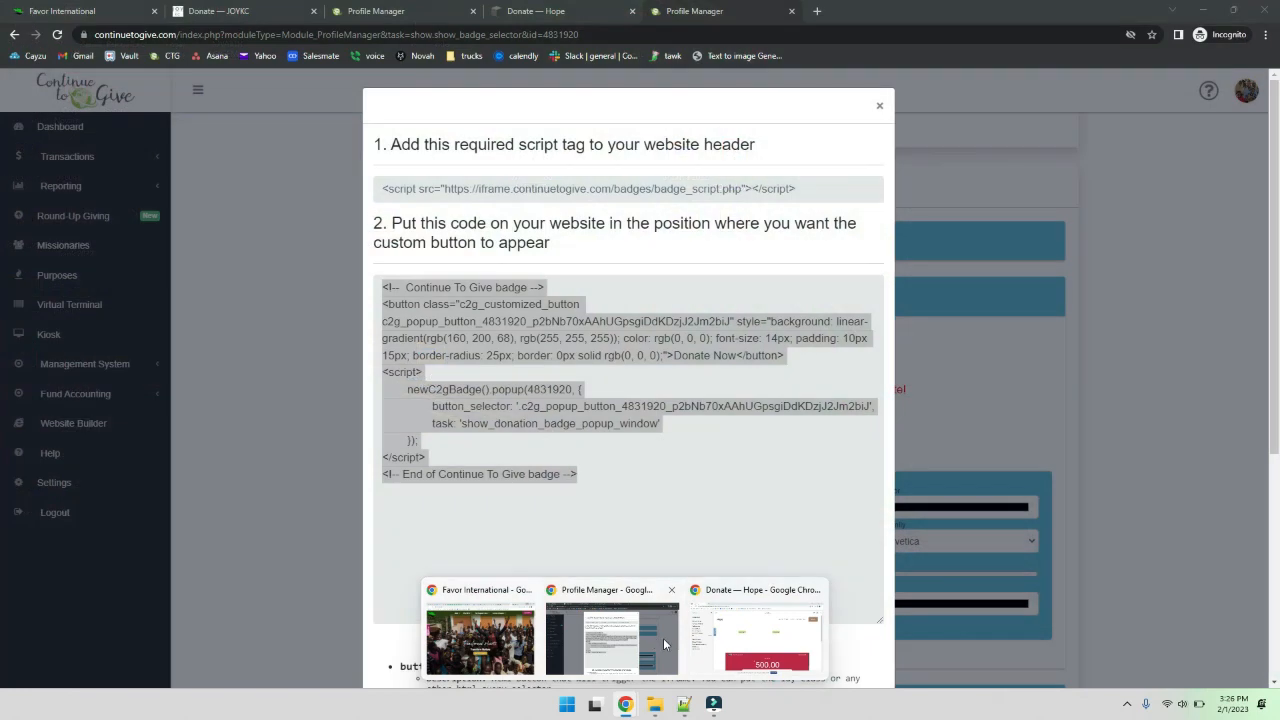
click(663, 638)
click(508, 17)
click(57, 36)
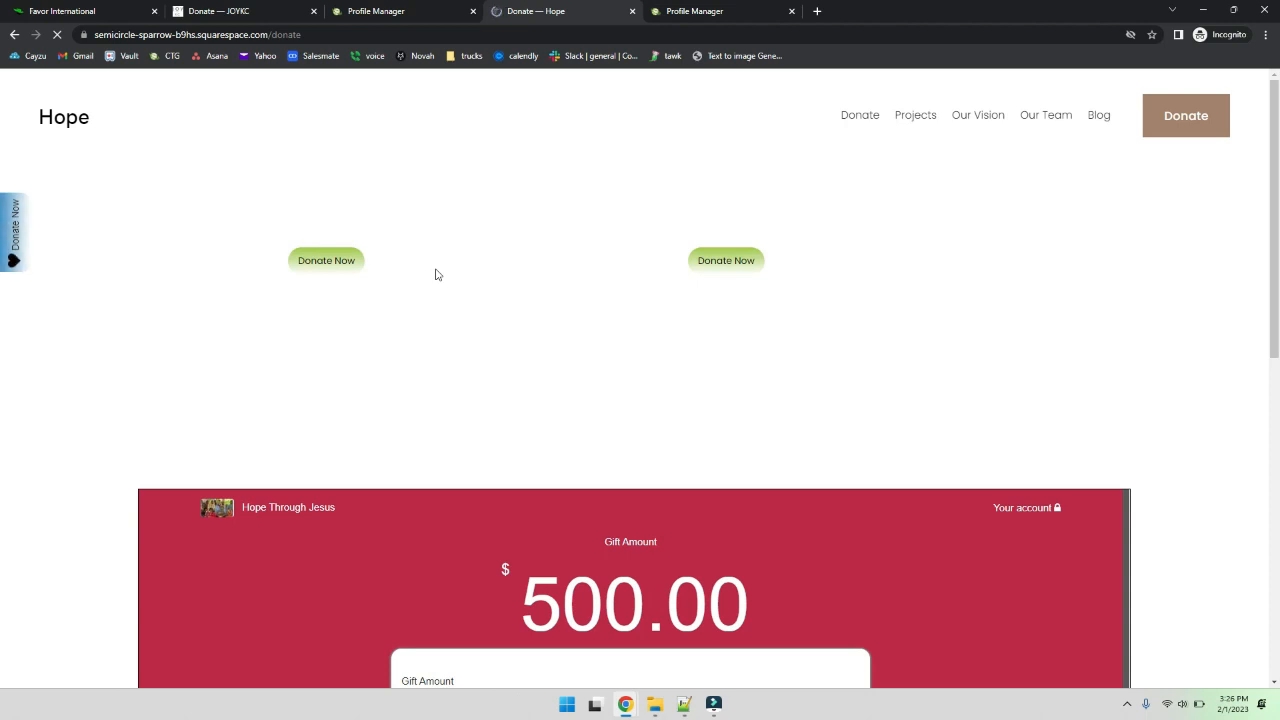
click(705, 261)
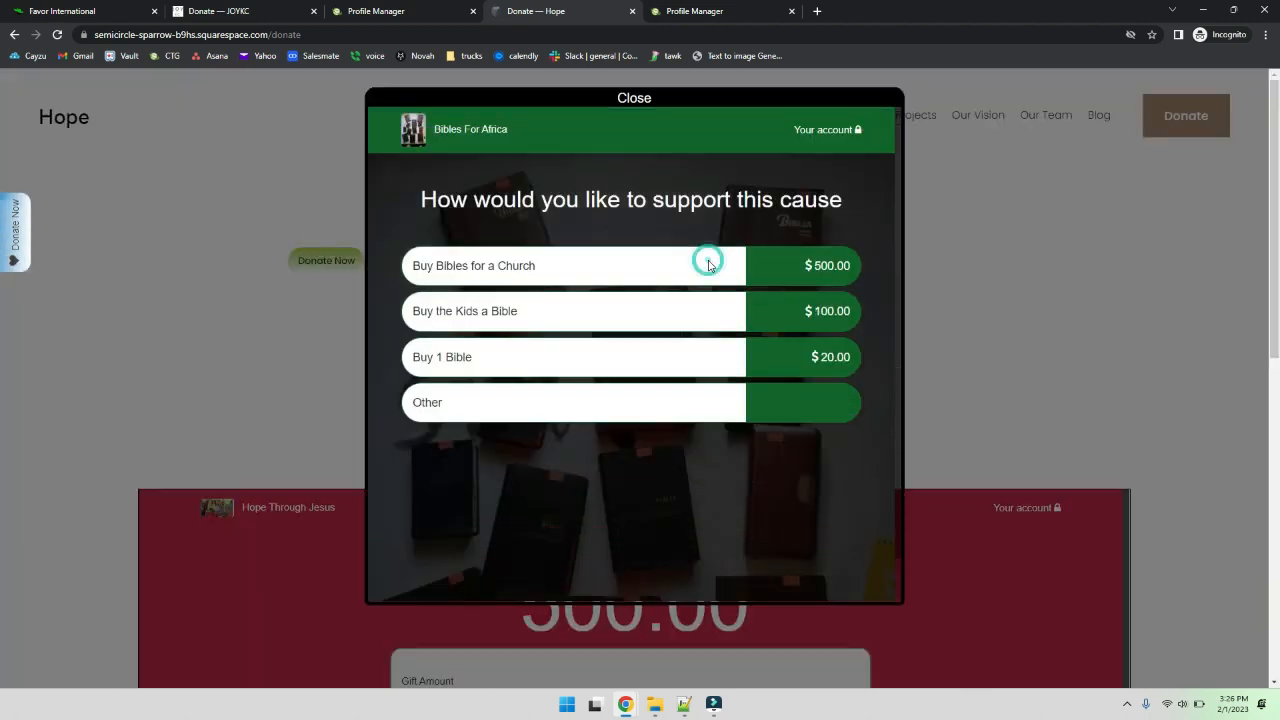
click(634, 101)
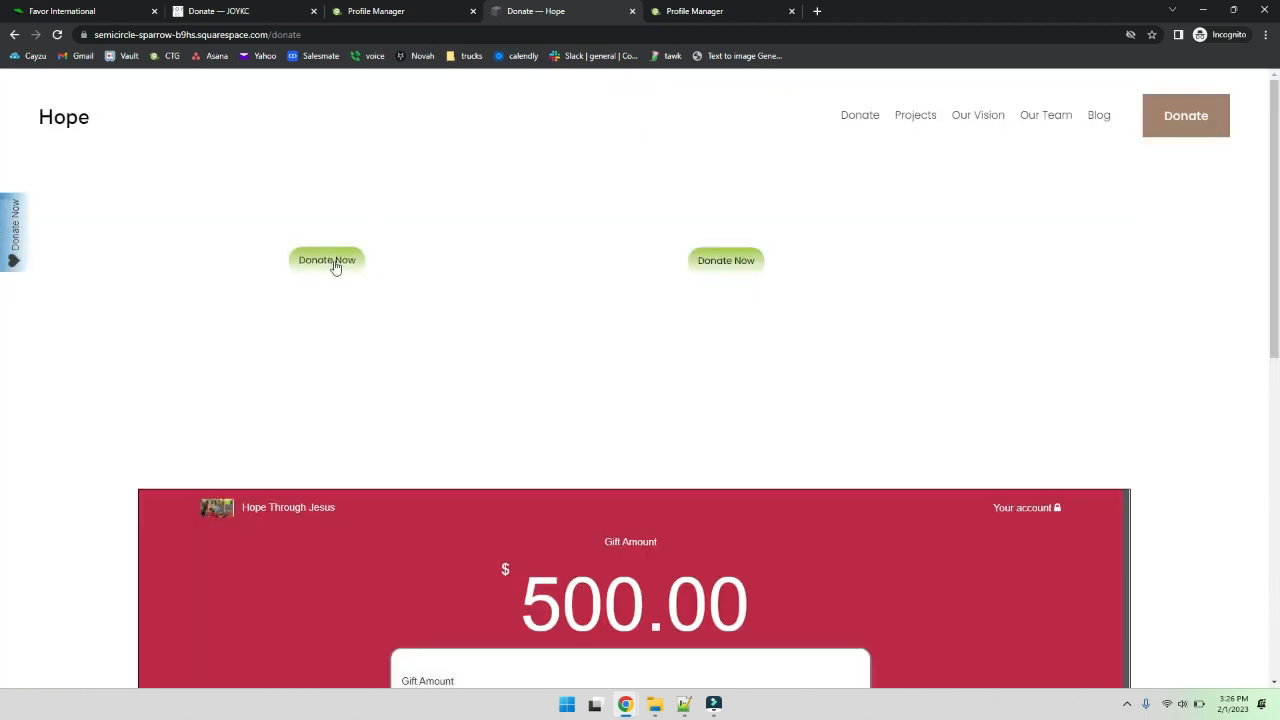
click(333, 262)
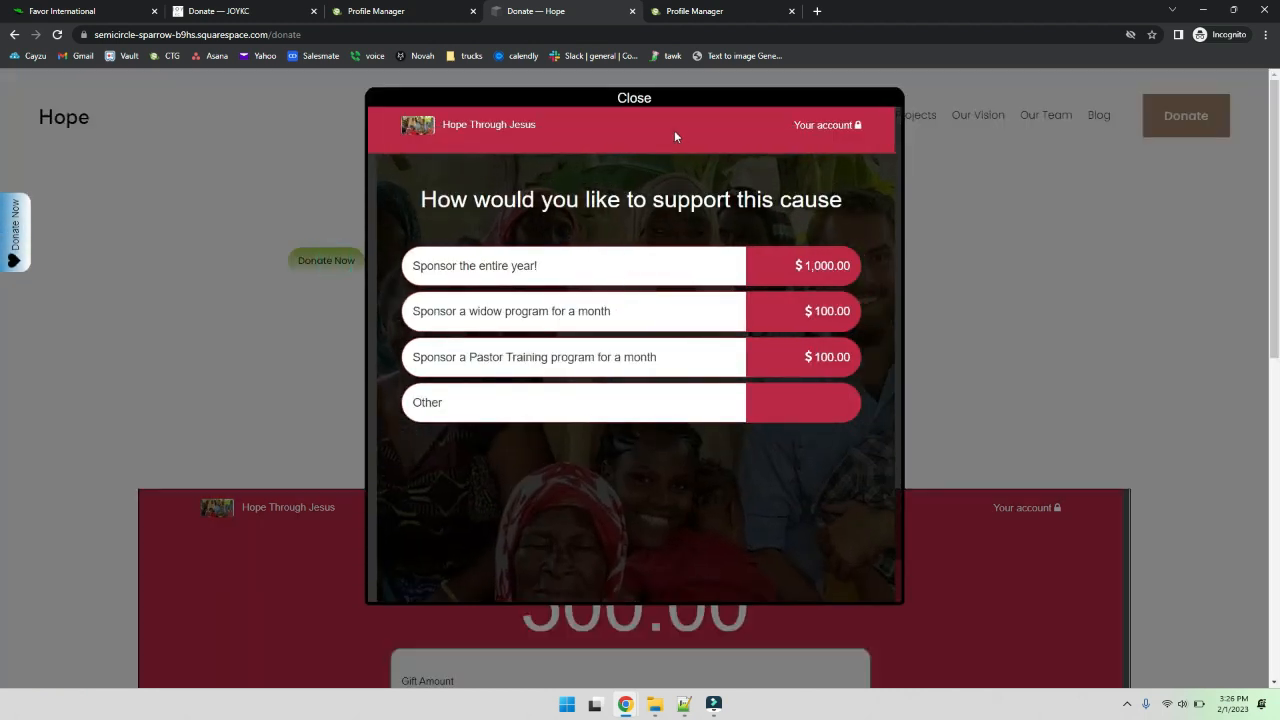
click(636, 102)
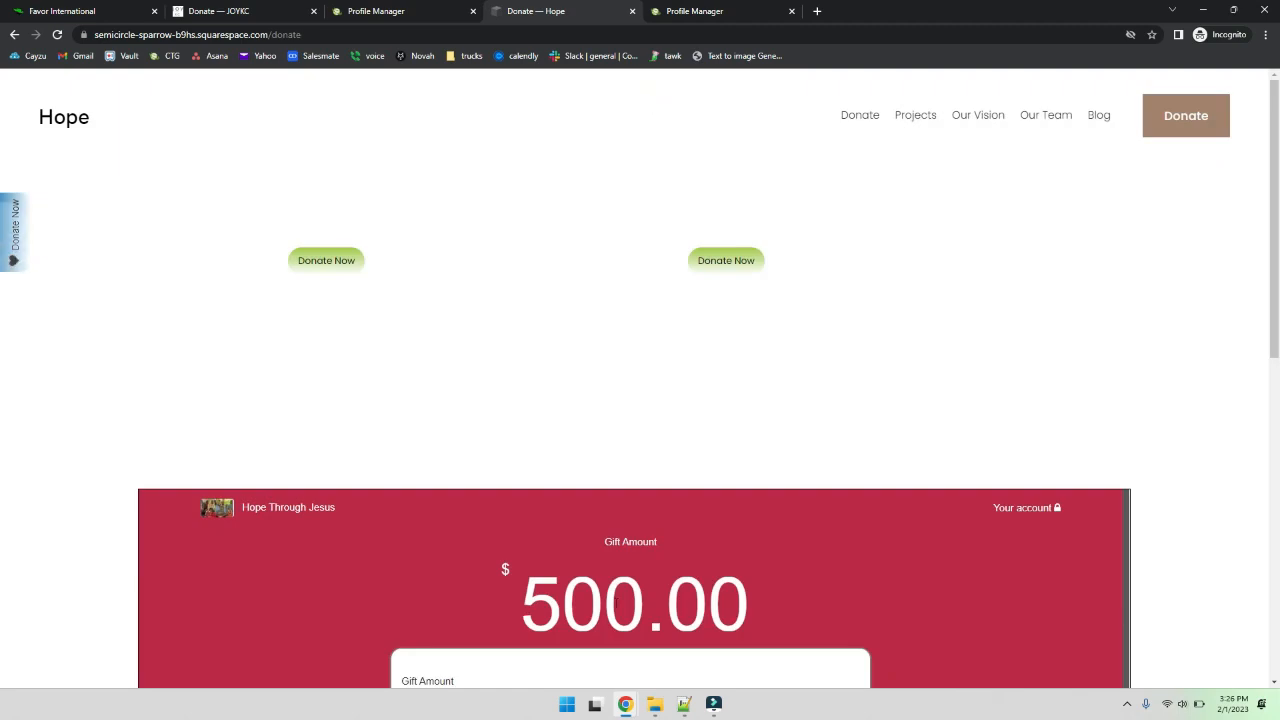
- Return to the Bibles 2016 donate button code in Continue to Give, review the available badge customization properties, and close the code window
mouse_move(619, 711)
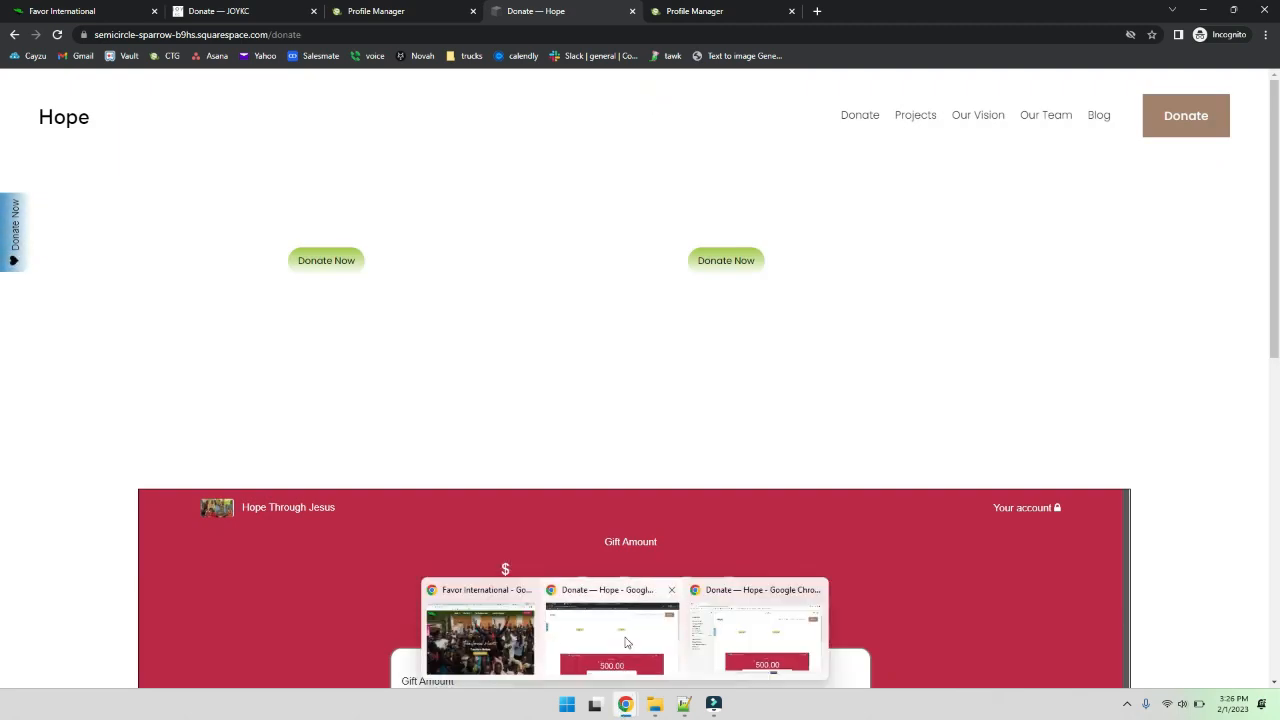
click(686, 12)
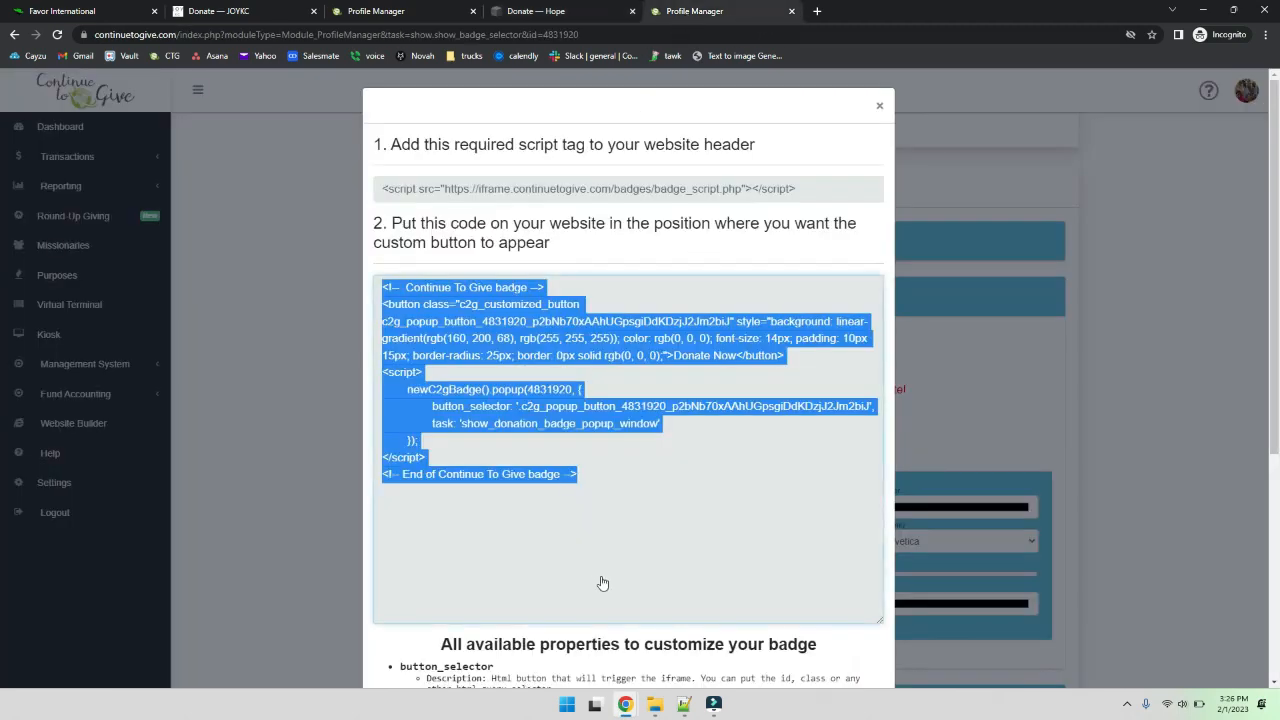
scroll(601, 584, down, 4)
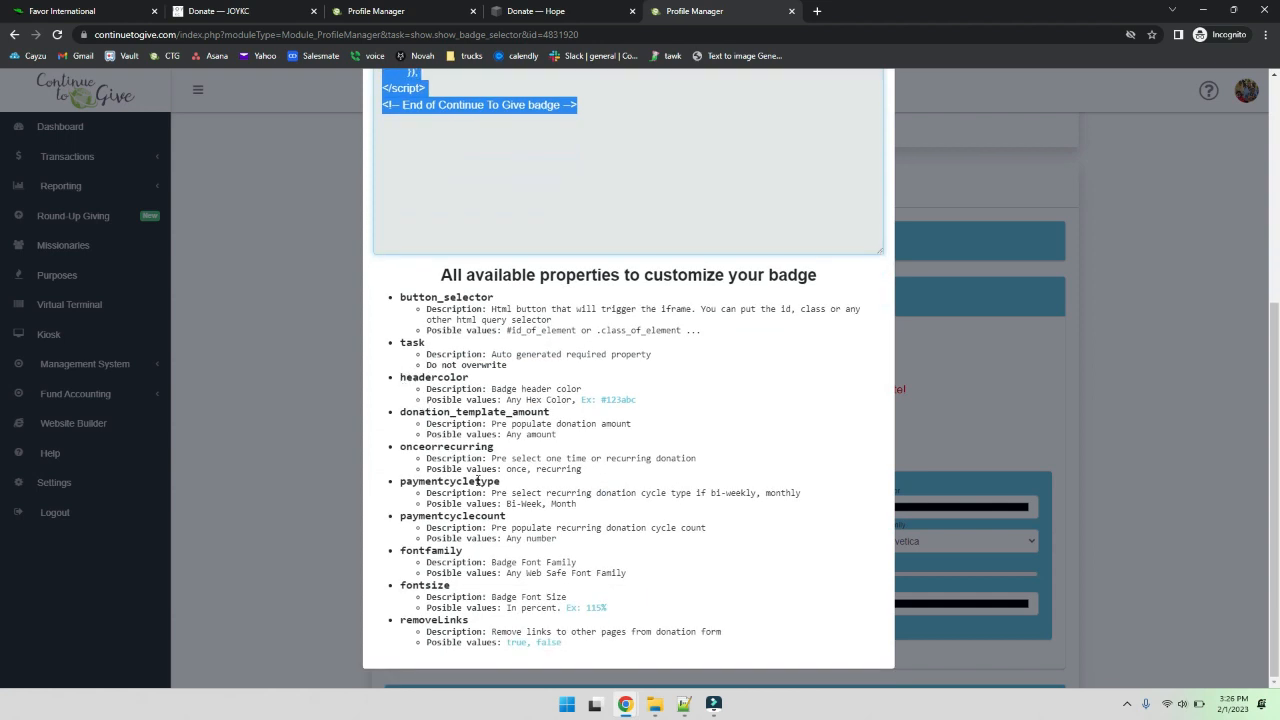
scroll(478, 483, up, 4)
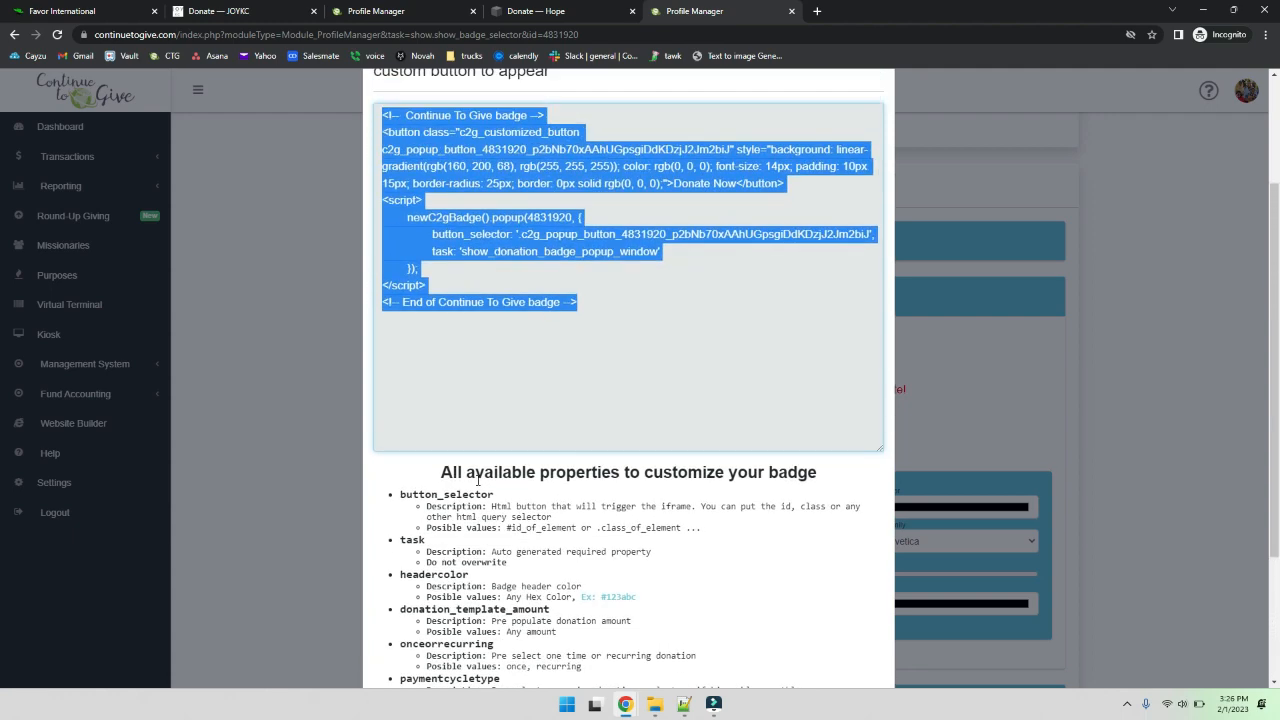
click(880, 108)
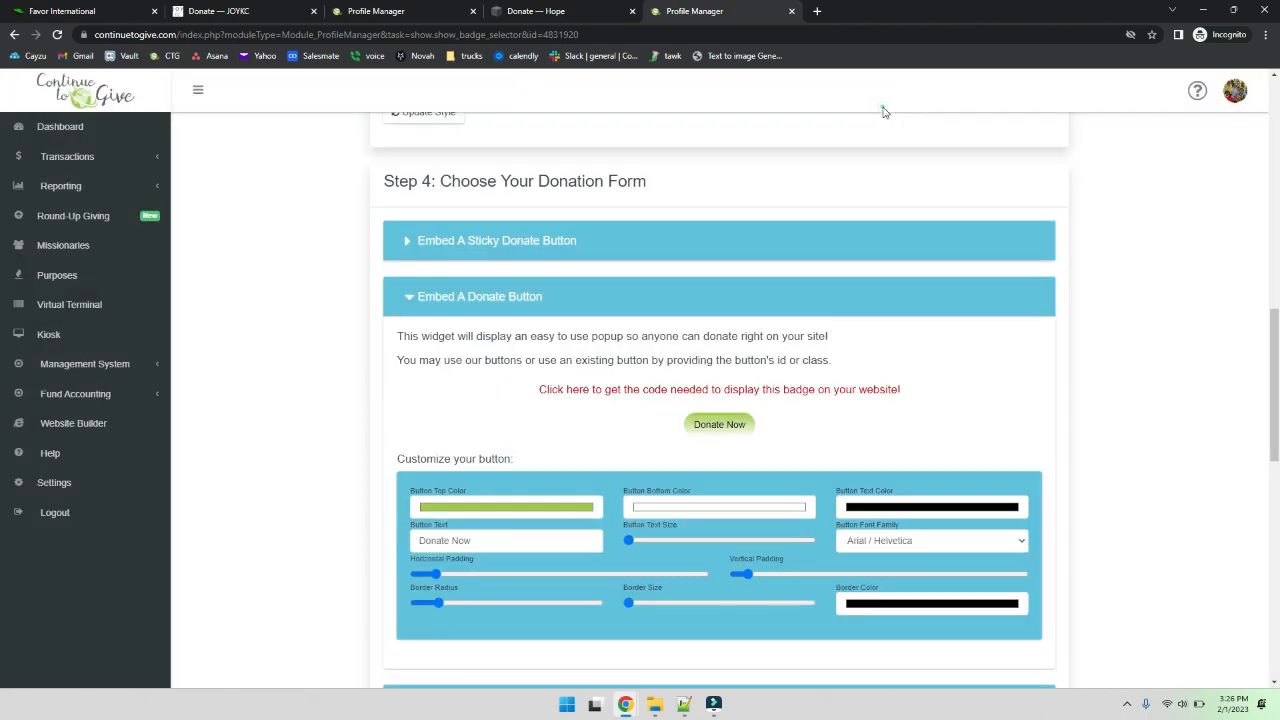
- Collapse the donate button section, review the Embed A Sticky Donate Button code, and return to the collapsed list of donation form options
click(490, 308)
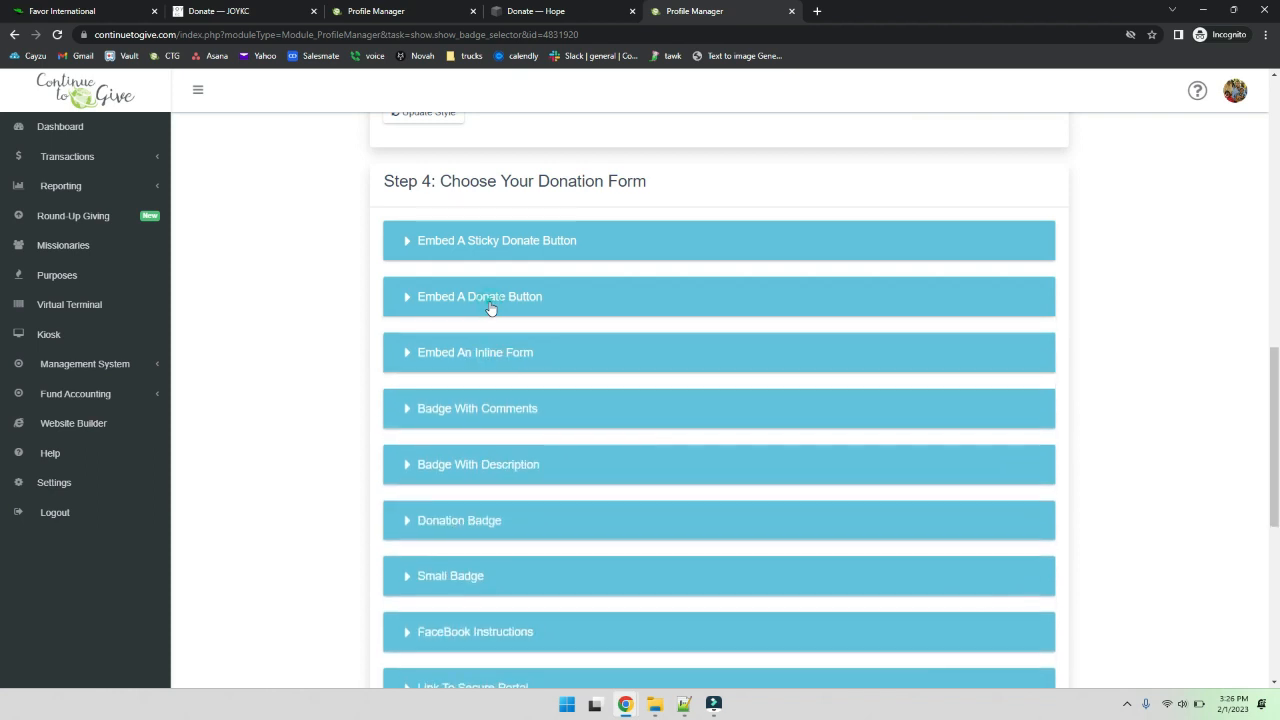
click(519, 250)
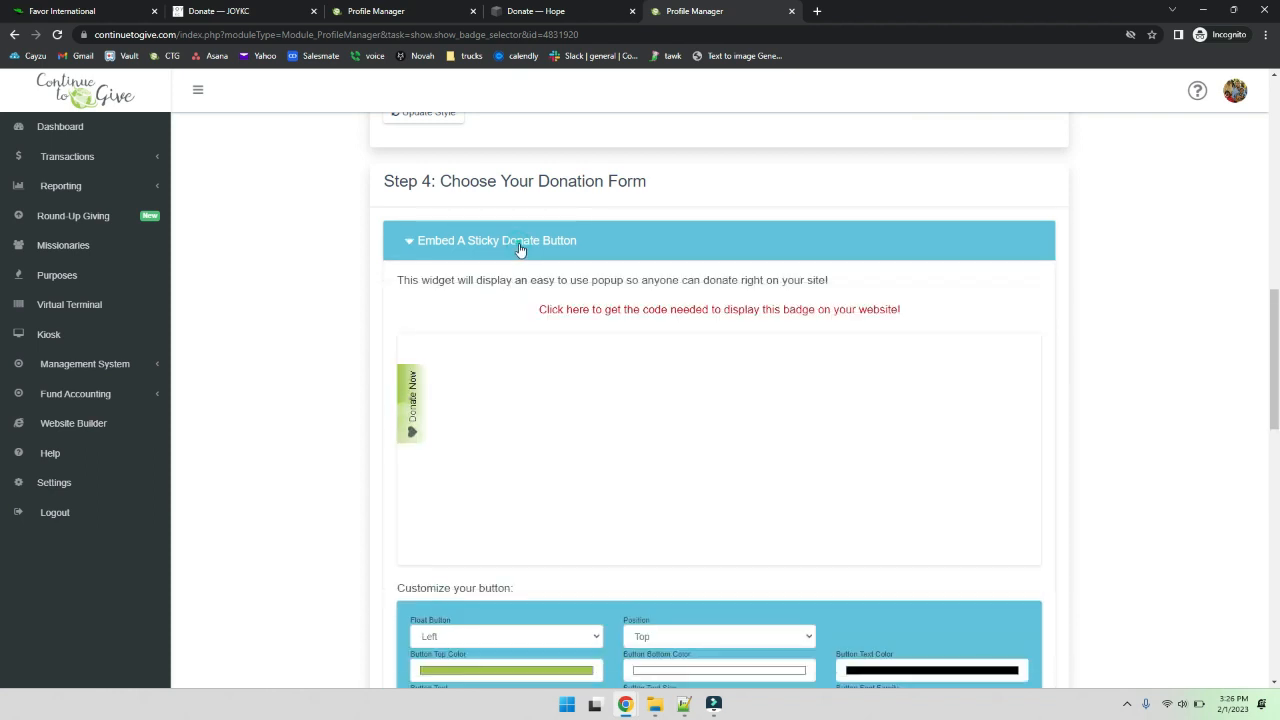
click(578, 312)
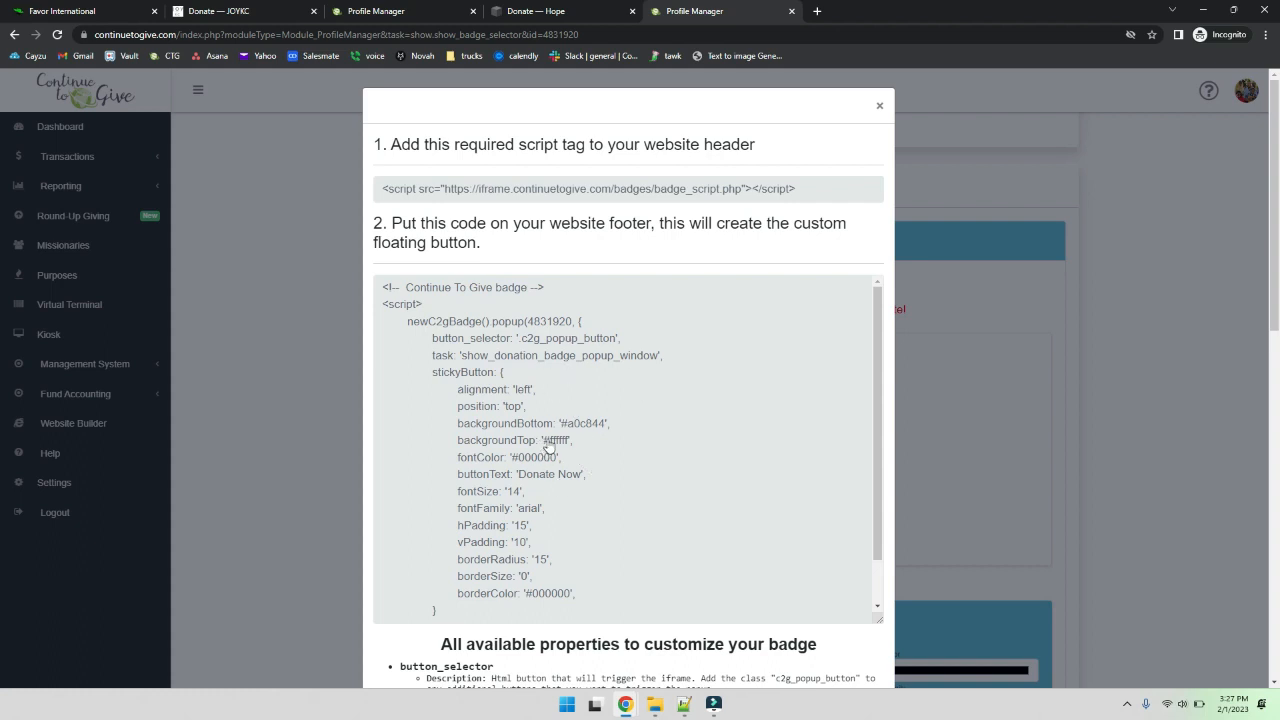
click(879, 108)
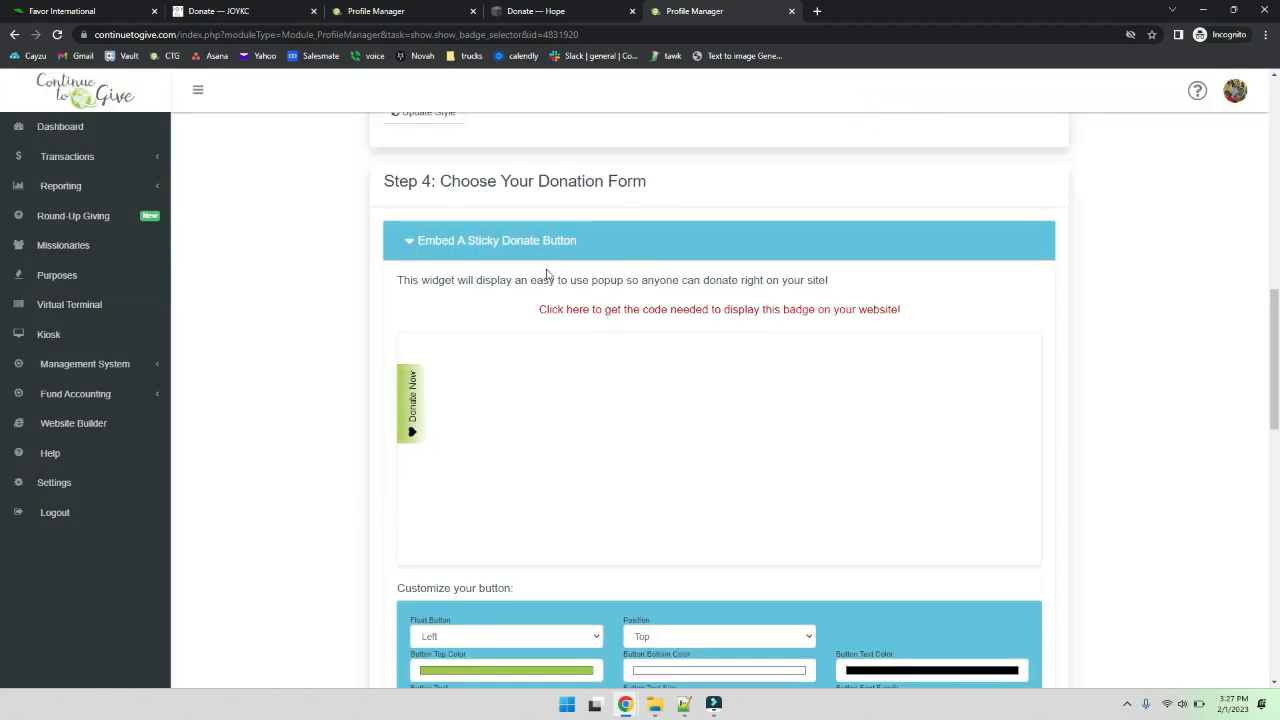
click(502, 241)
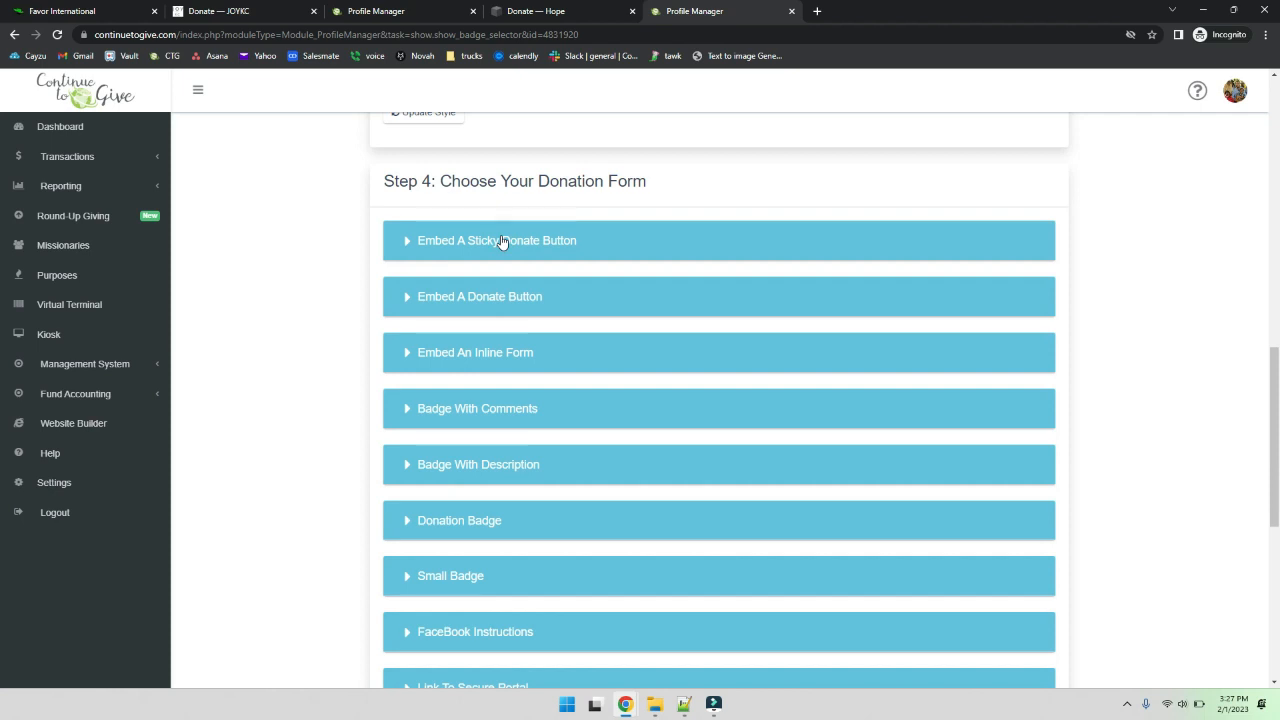
scroll(321, 353, down, 1)
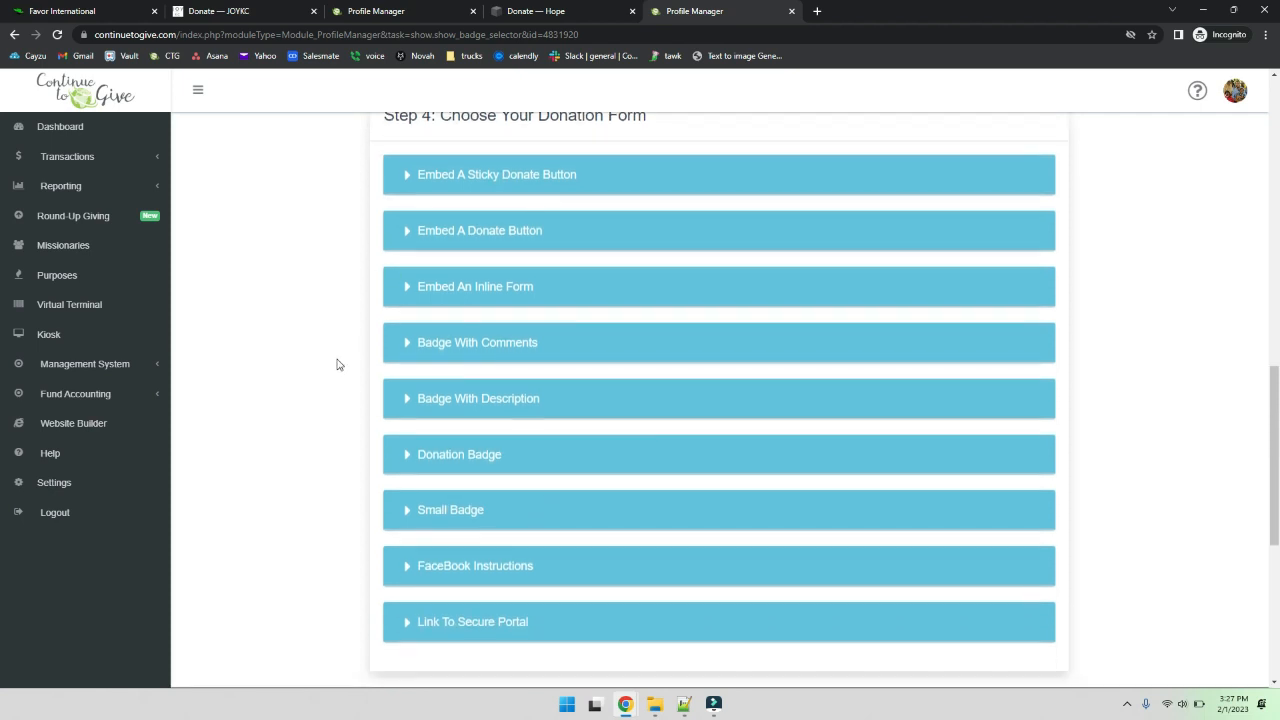
- Preview the Badge With Comments and Donation Badge options for the Bibles For Africa project, collapsing each section after viewing
click(455, 346)
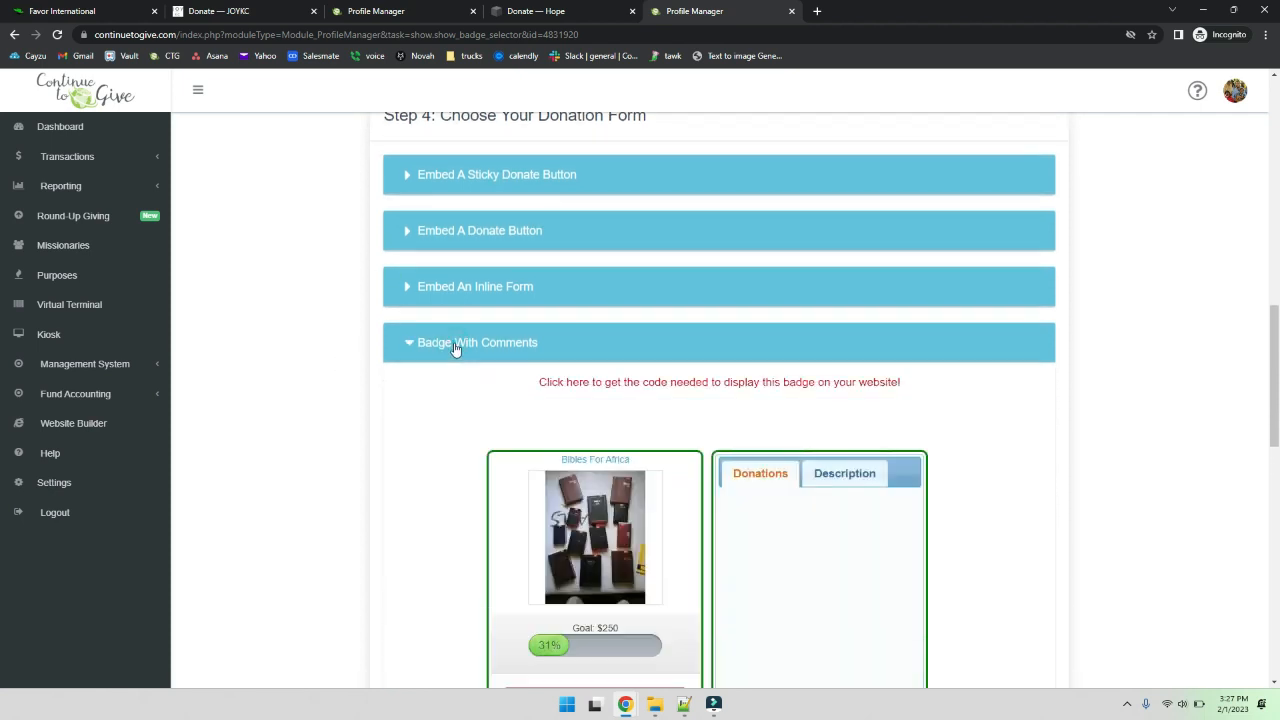
scroll(433, 448, down, 2)
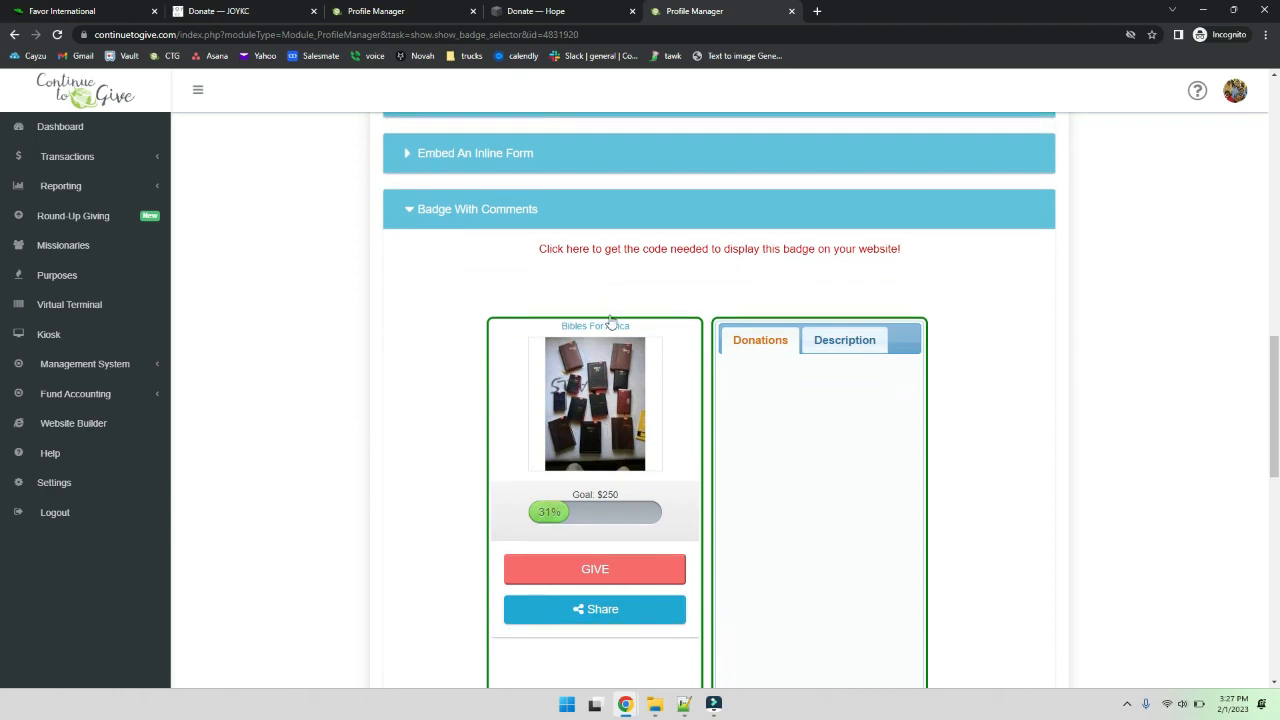
click(493, 224)
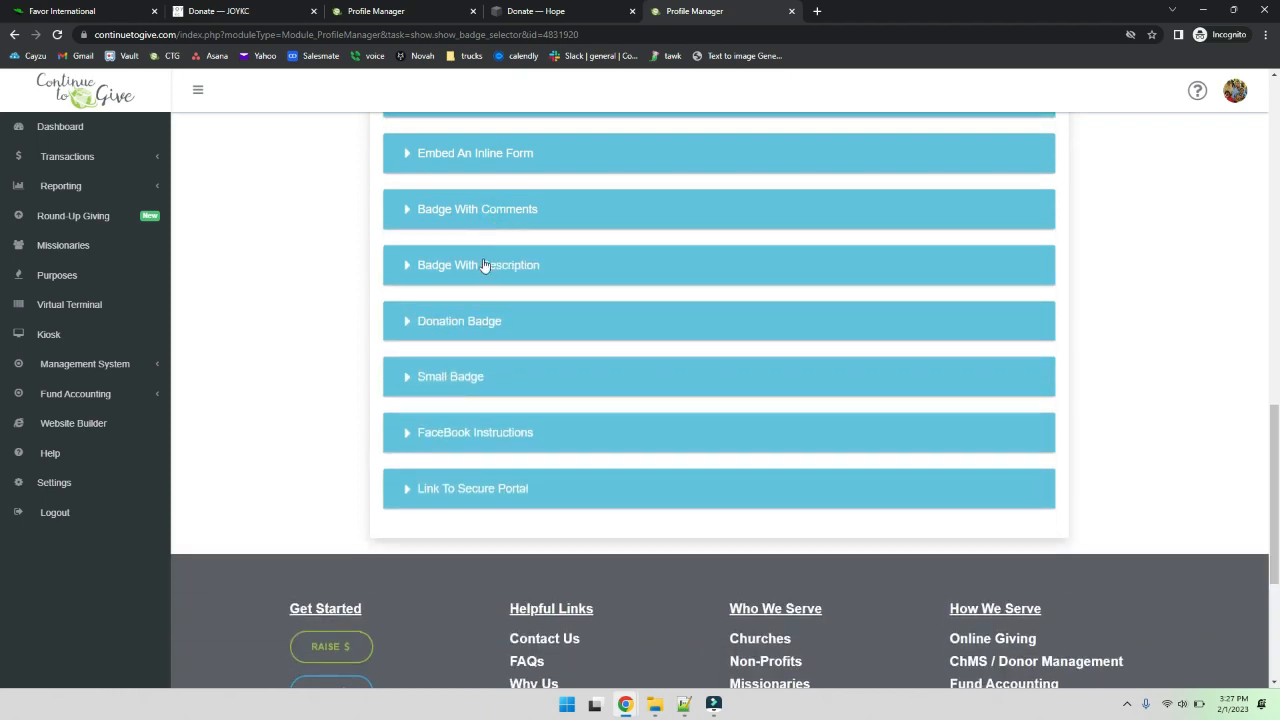
click(469, 321)
scroll(466, 323, down, 4)
scroll(466, 323, up, 4)
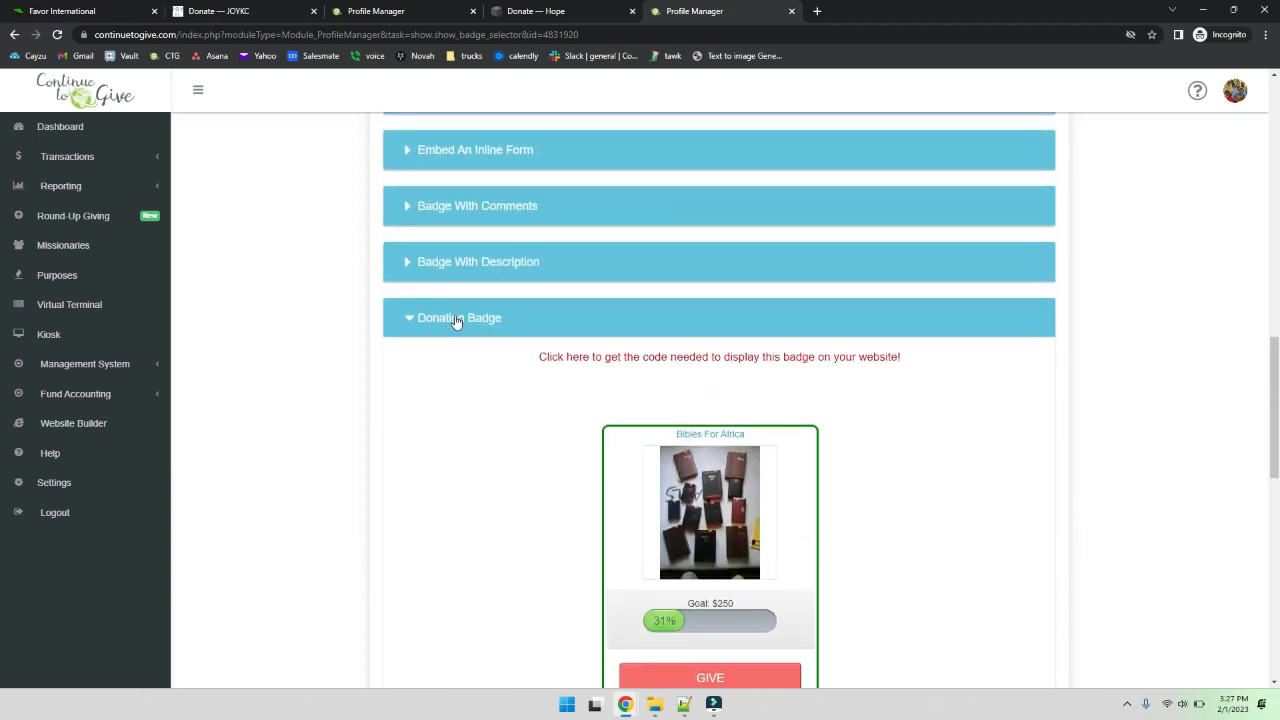
click(456, 321)
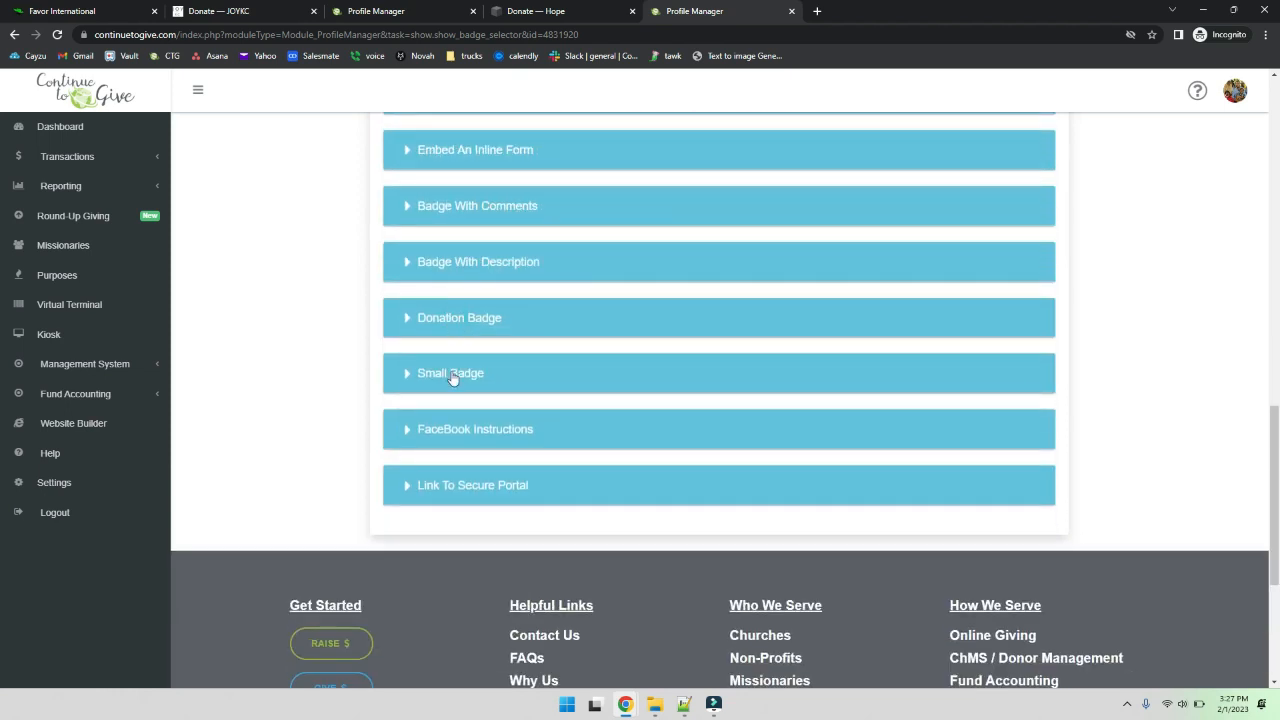
- Review the Small Badge preview and the FaceBook Instructions, collapsing each section after viewing
click(451, 373)
scroll(577, 457, down, 2)
scroll(451, 363, up, 2)
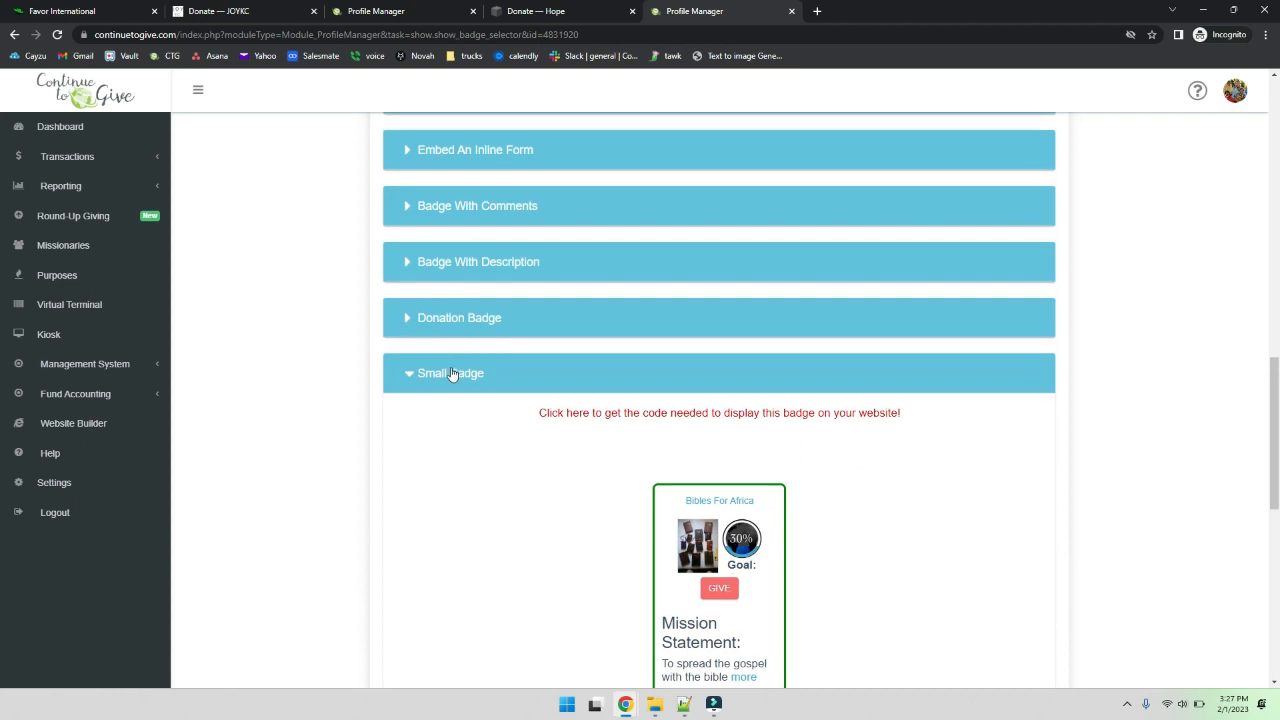
click(451, 373)
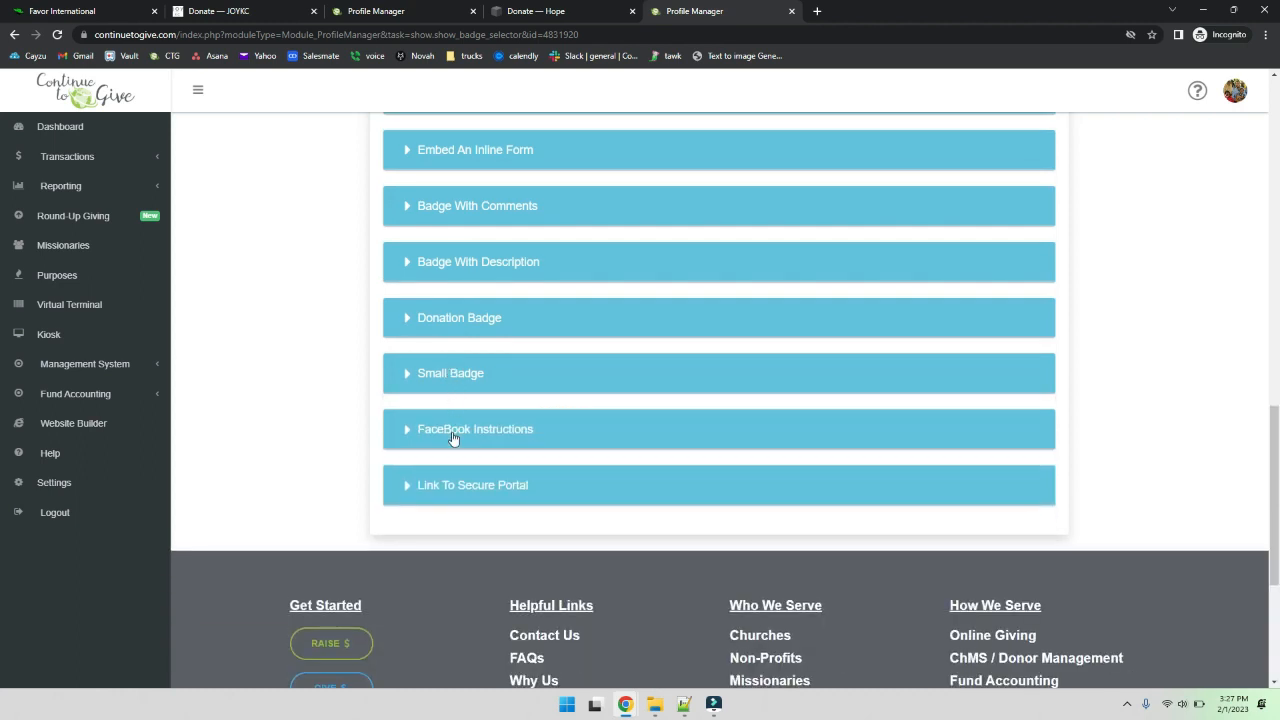
click(452, 437)
scroll(456, 430, down, 2)
scroll(460, 400, up, 1)
click(471, 297)
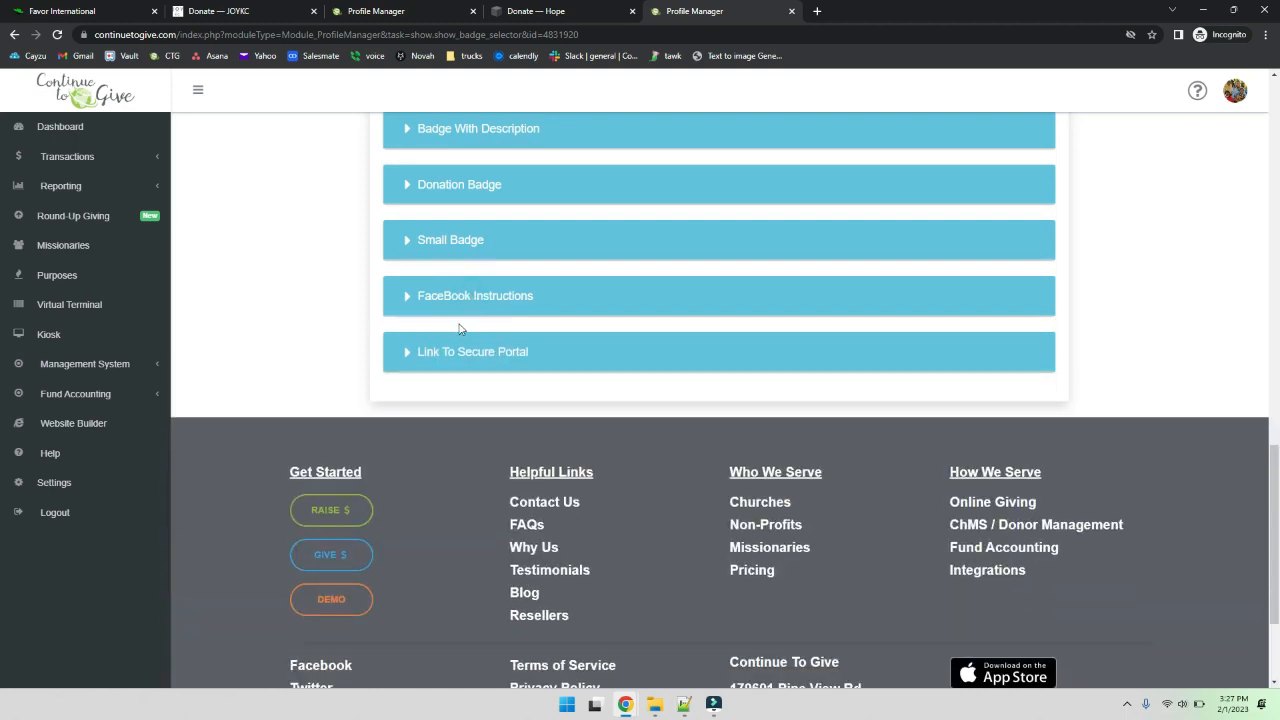
- Review the Link To Secure Portal options, collapse the section, and return to the start of the donation form list
click(462, 358)
scroll(462, 358, down, 2)
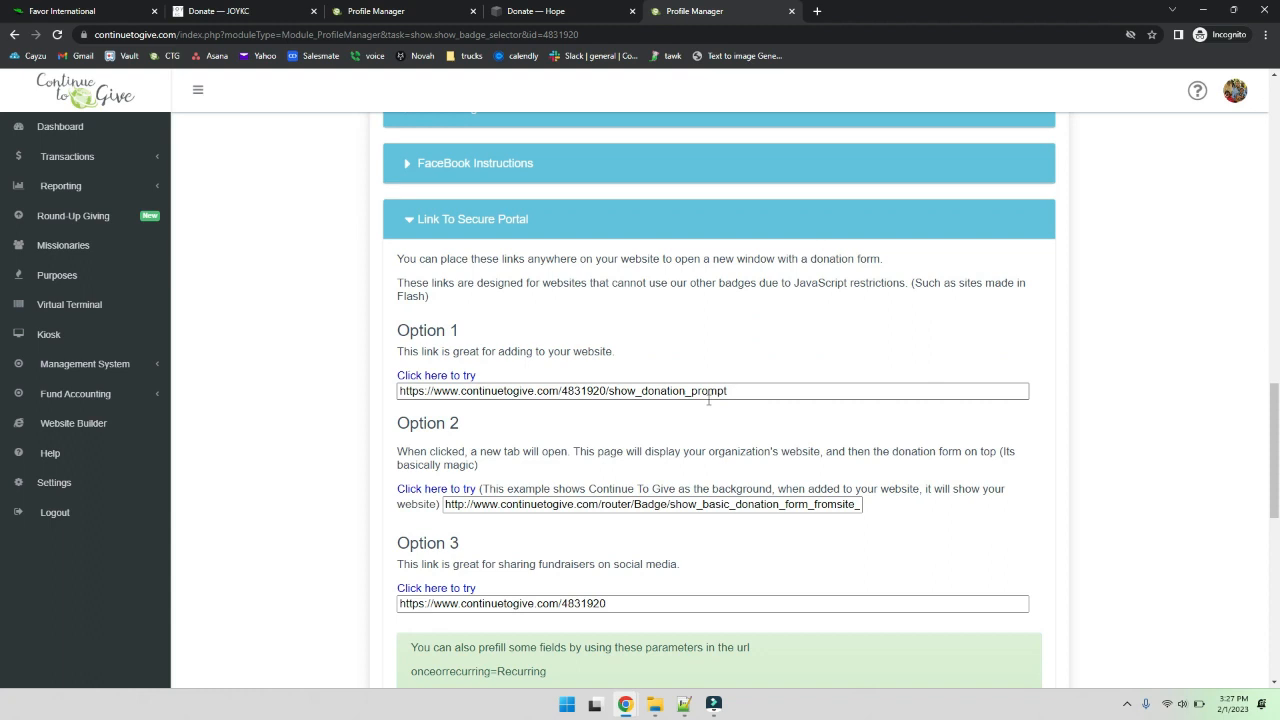
click(462, 222)
scroll(365, 295, up, 5)
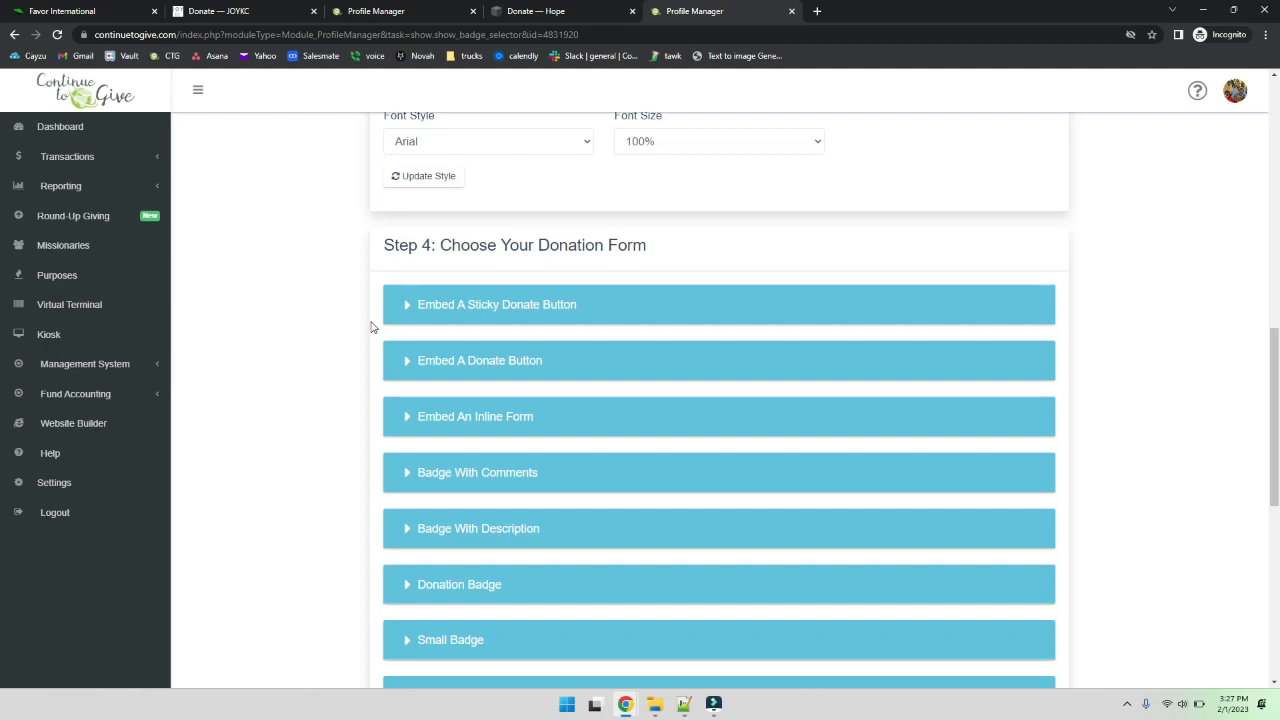
- Switch to the Favor International site and test its sticky Donate to Favor button by opening and closing the donation popup
click(104, 12)
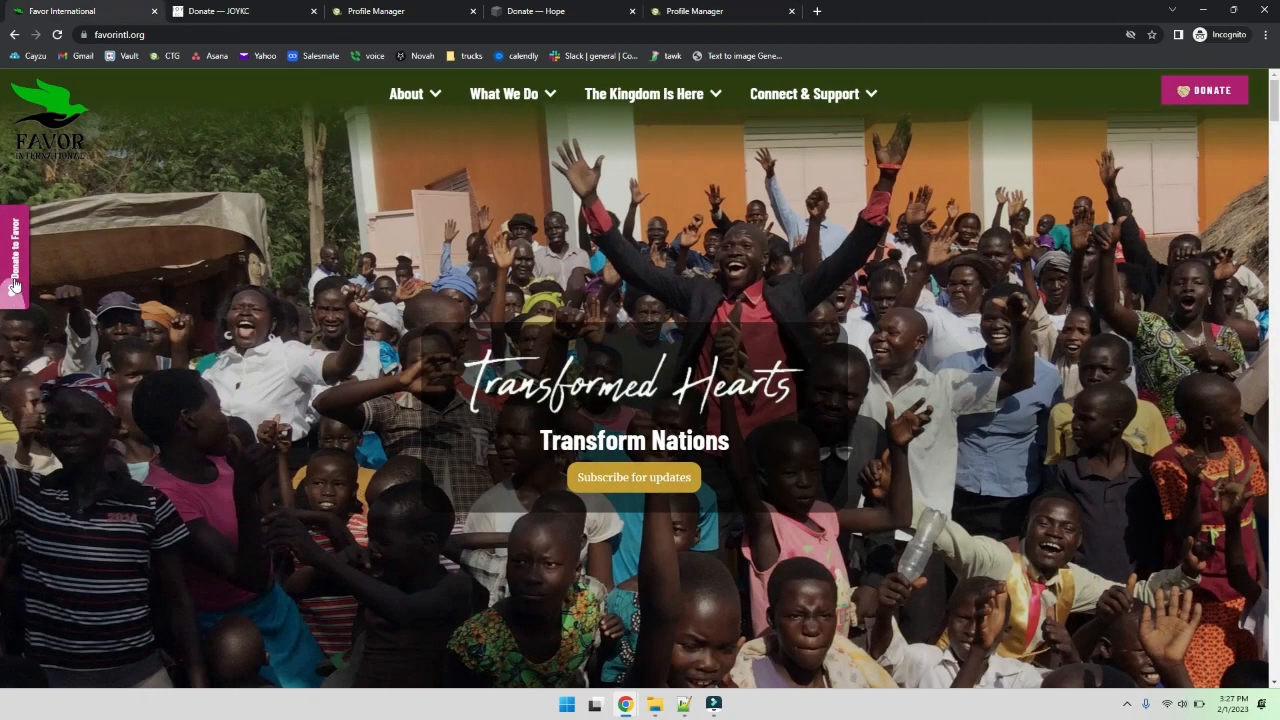
click(14, 287)
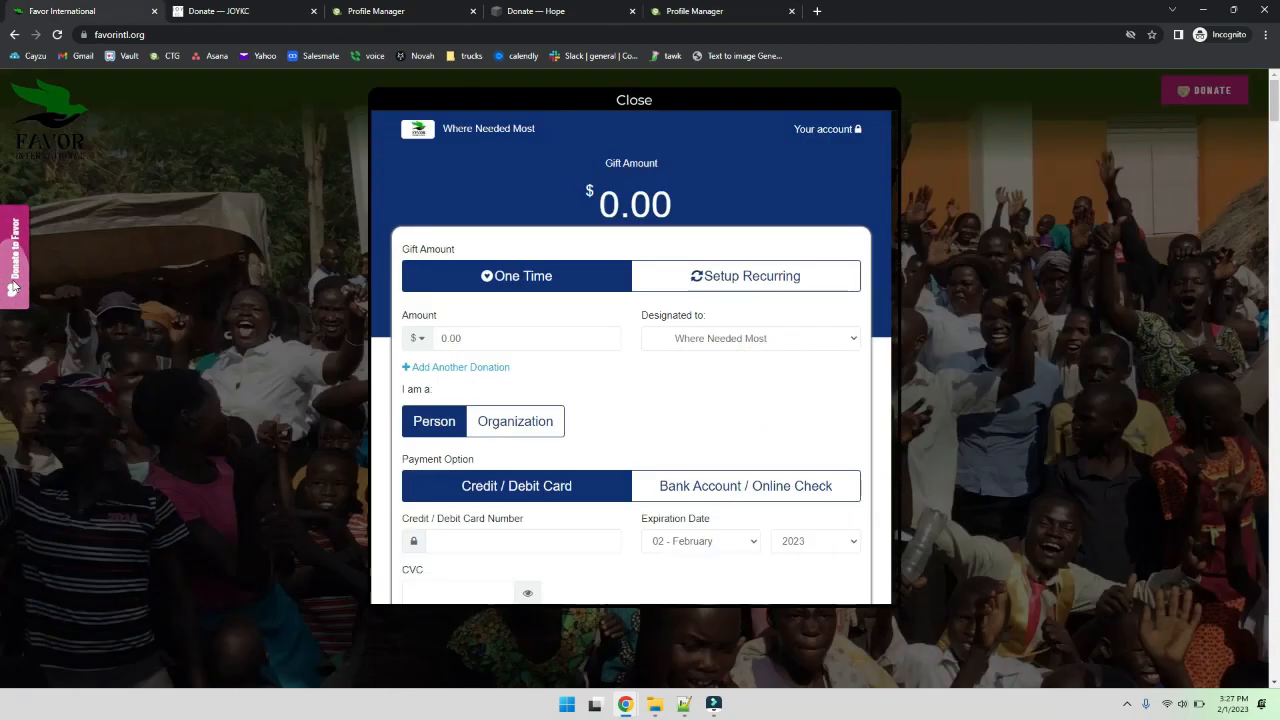
click(631, 103)
- Switch to the JOYKC Donate page and view its embedded inline donation form
click(218, 11)
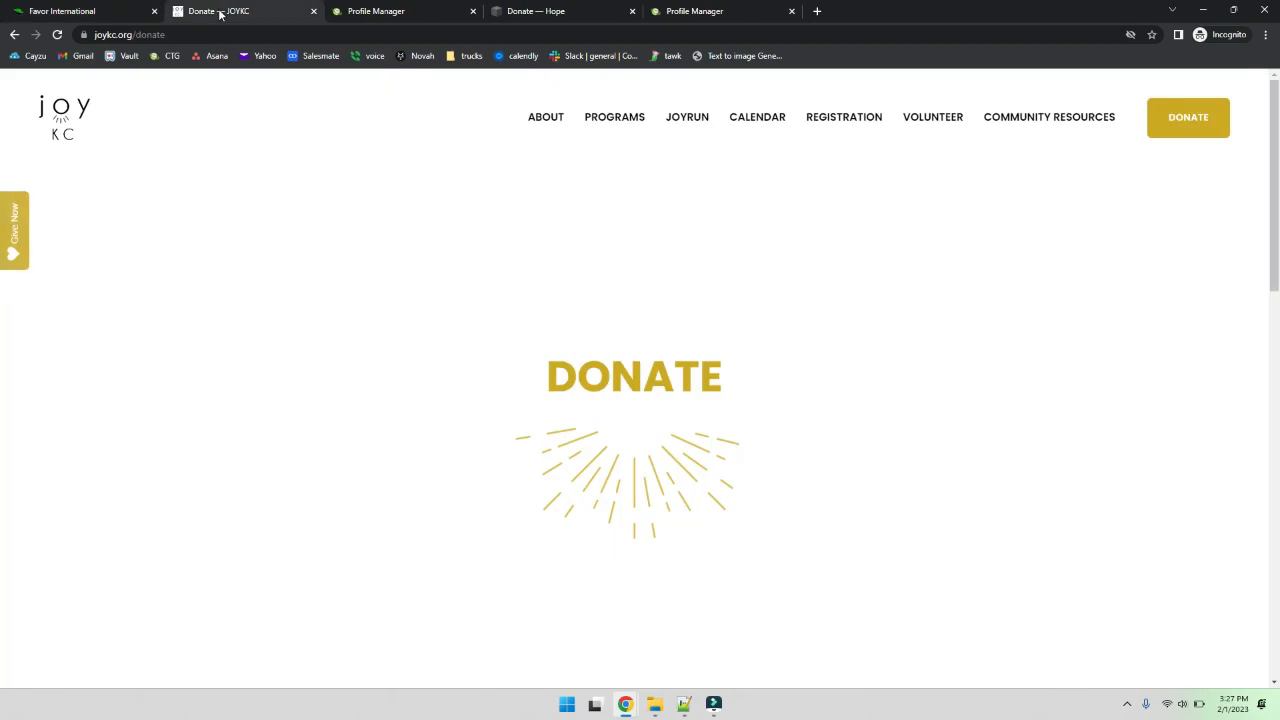
scroll(263, 201, down, 10)
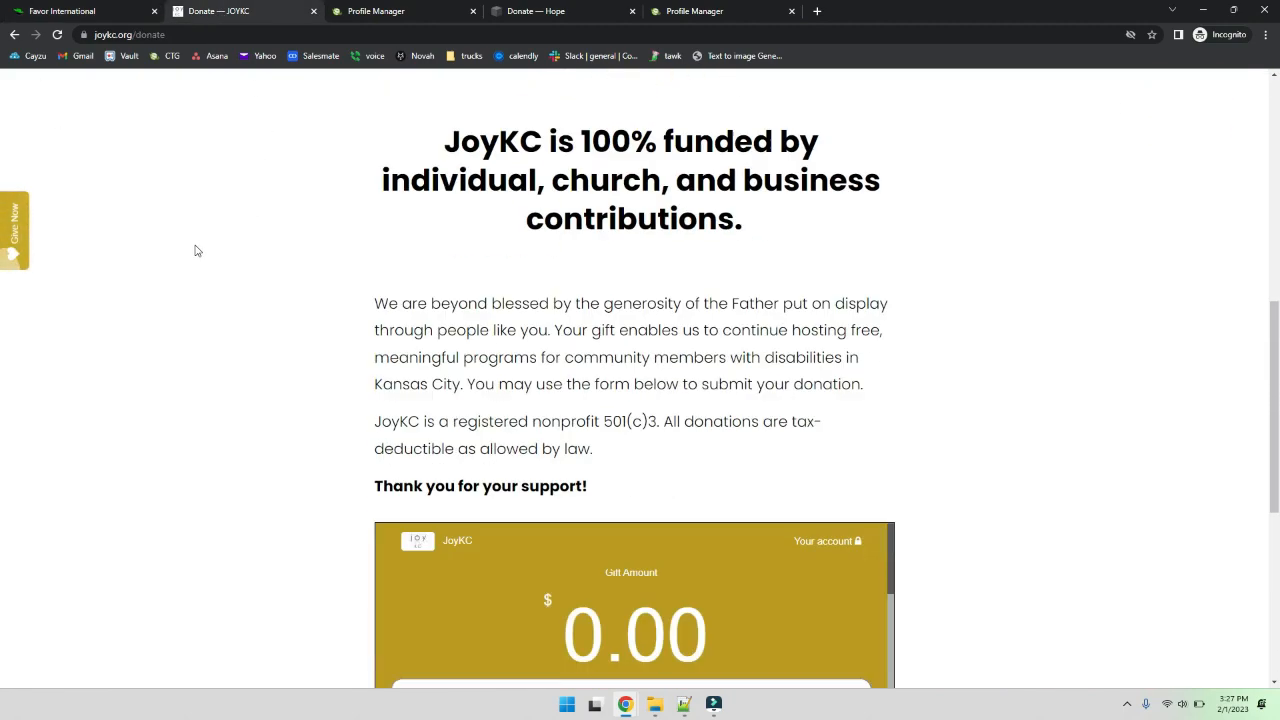